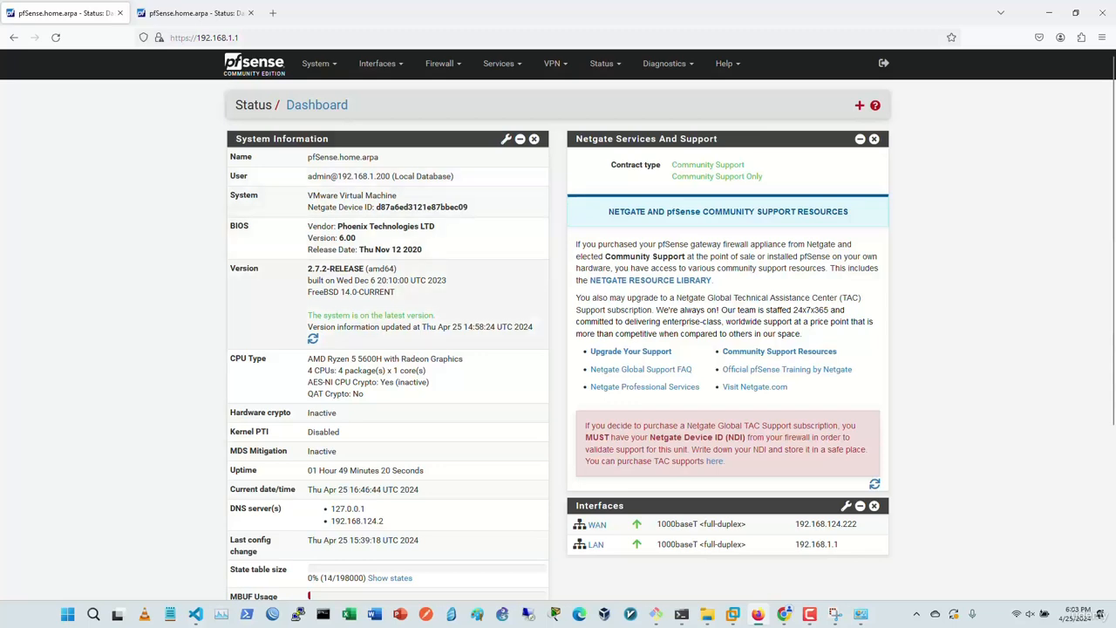
Step: Scroll through the dashboard's system information, back to the top, and open the System menu
{"action": "scroll", "coordinate": [558, 324], "scroll_direction": "down", "scroll_amount": 2}
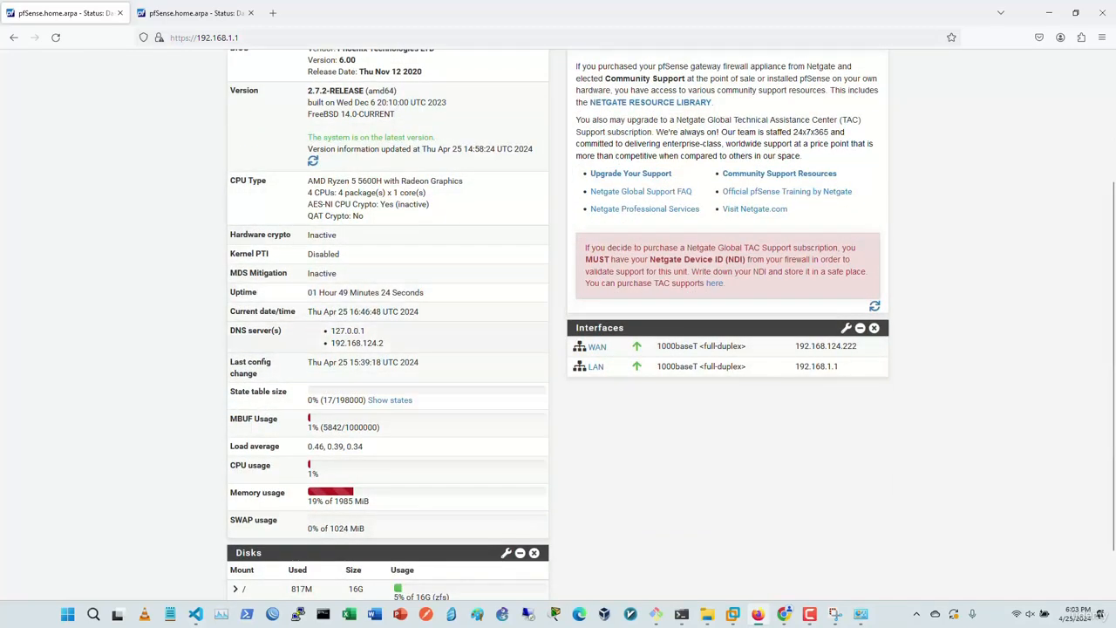
{"action": "scroll", "coordinate": [558, 324], "scroll_direction": "down", "scroll_amount": 1}
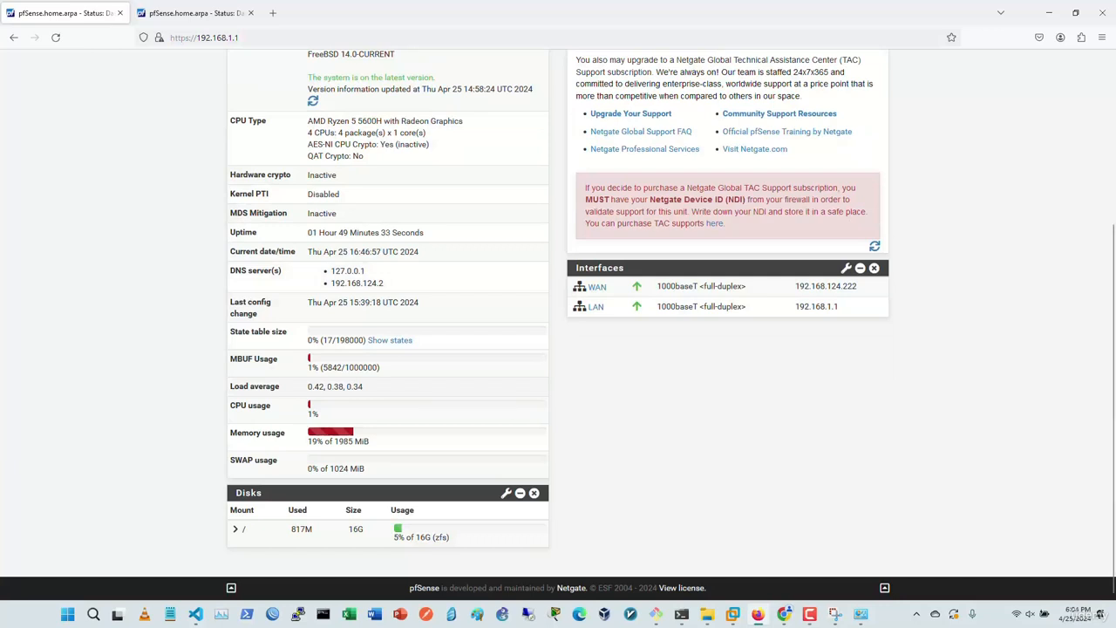
{"action": "scroll", "coordinate": [558, 324], "scroll_direction": "up", "scroll_amount": 4}
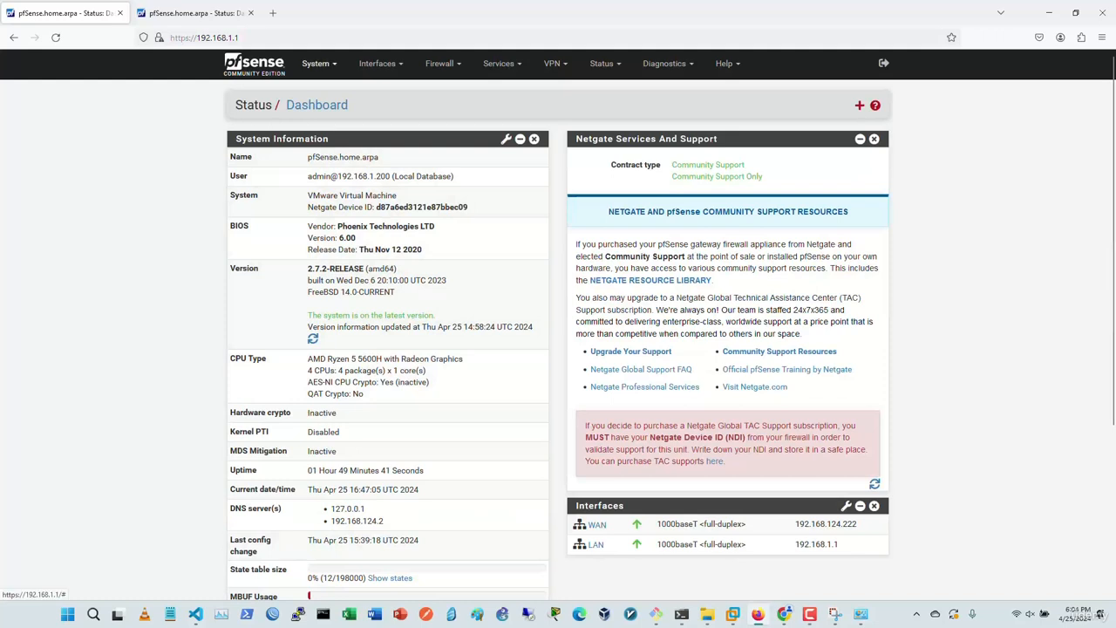
{"action": "left_click", "coordinate": [316, 63]}
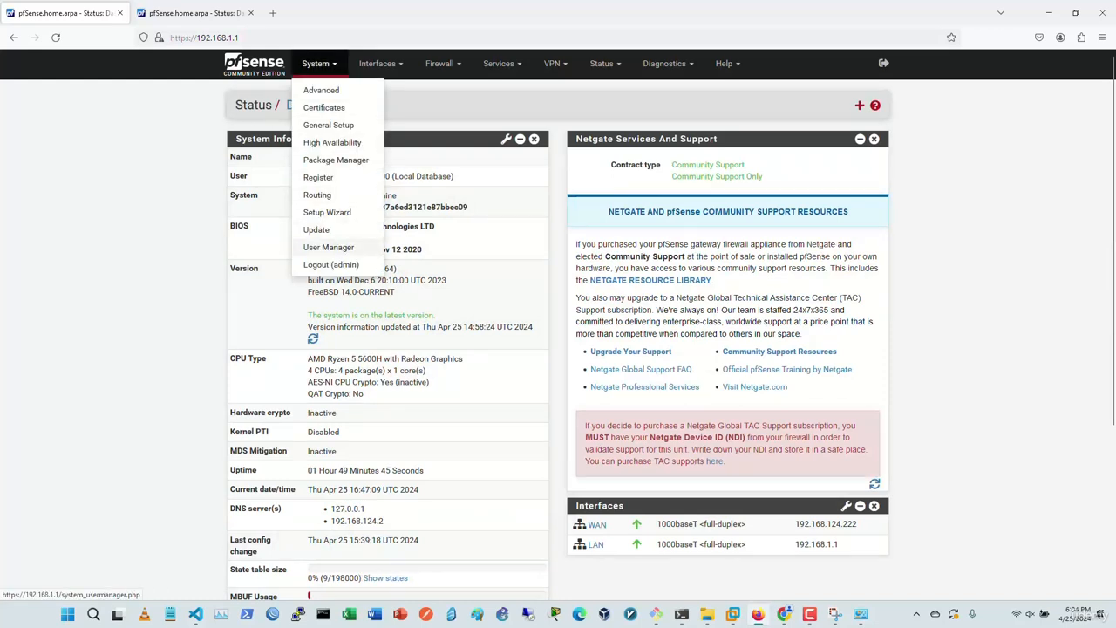
Step: Start a new local user in User Manager, entering its username, password and full name
{"action": "left_click", "coordinate": [327, 247]}
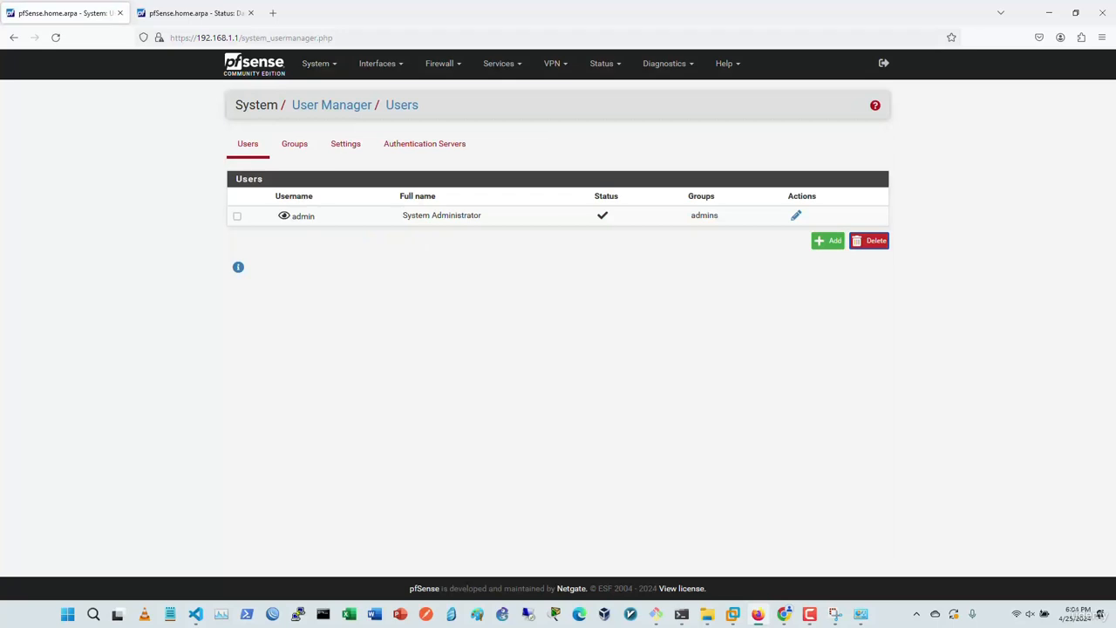
{"action": "left_click", "coordinate": [827, 241]}
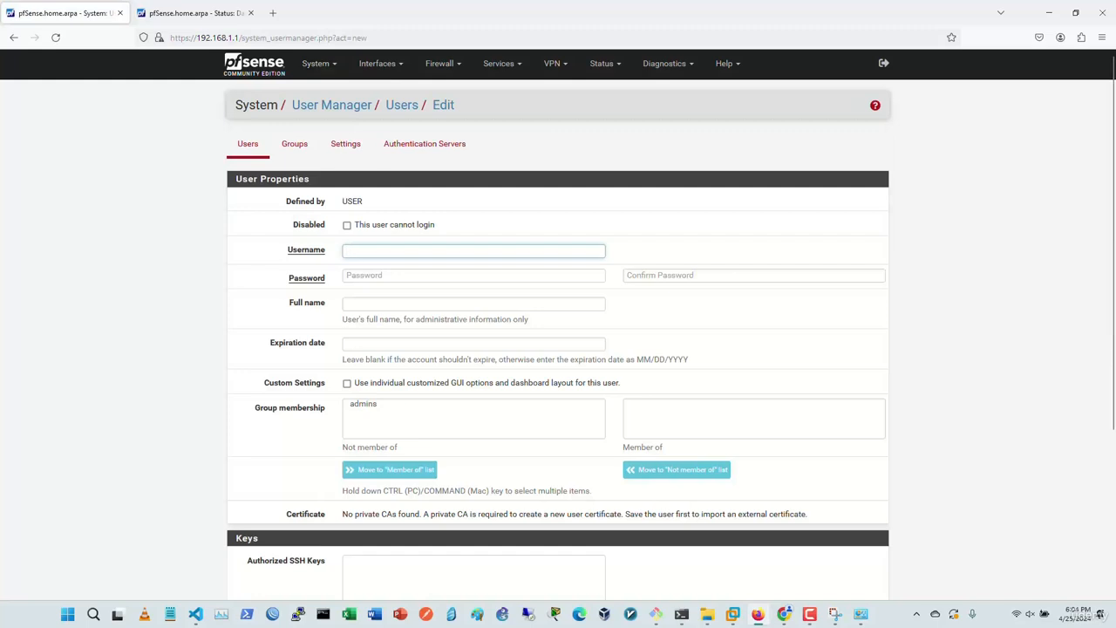
{"action": "type", "text": "adrian"}
{"action": "key", "text": "Tab"}
{"action": "type", "text": "•••••"}
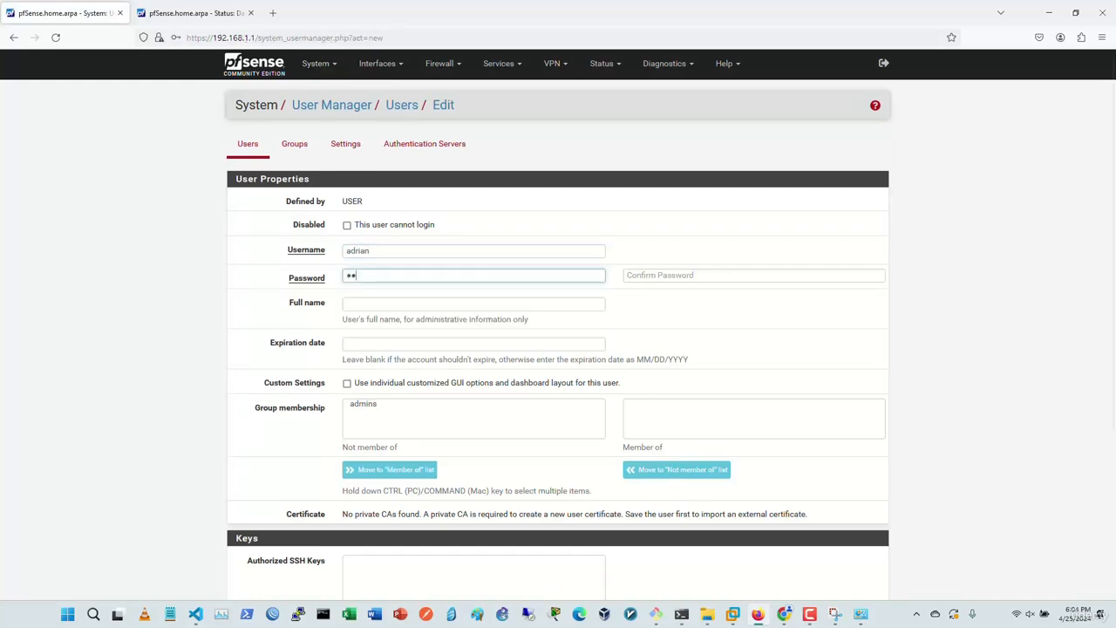
{"action": "type", "text": "•••"}
{"action": "key", "text": "Tab"}
{"action": "type", "text": "••••••••"}
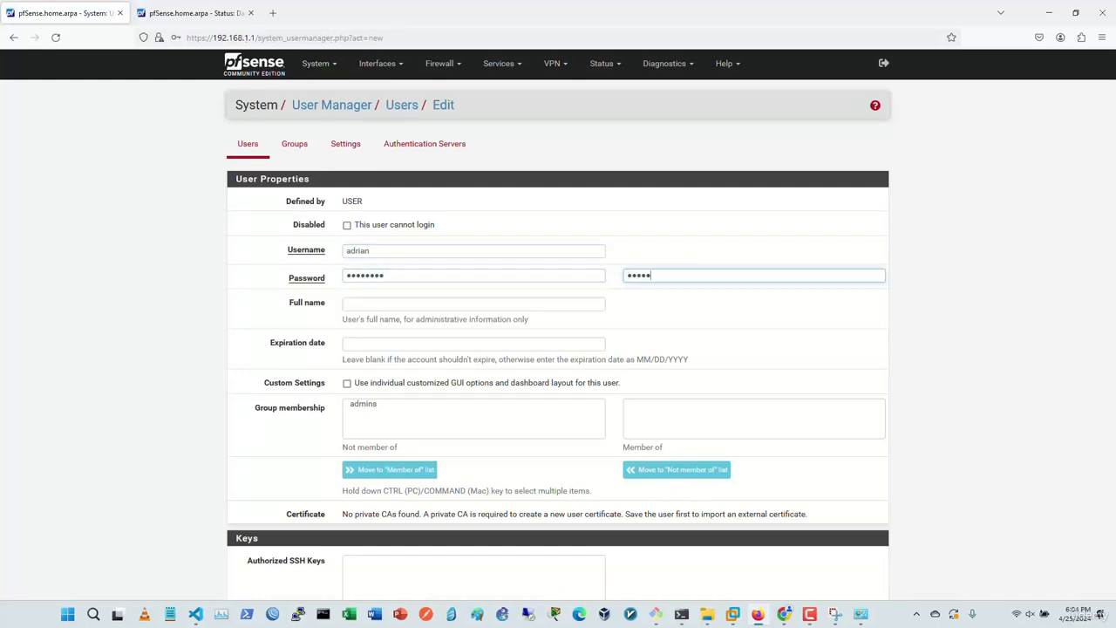
{"action": "key", "text": "Tab"}
{"action": "type", "text": "a"}
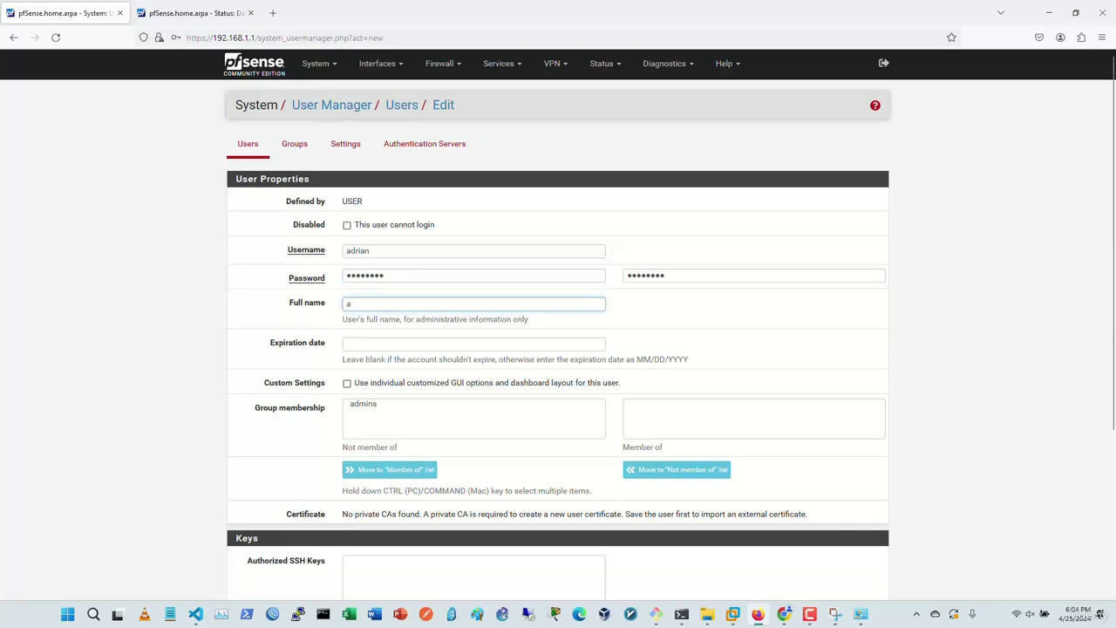
{"action": "type", "text": "drian"}
Step: Leave the expiration date blank, save the new account, and go to the Groups list
{"action": "key", "text": "Tab"}
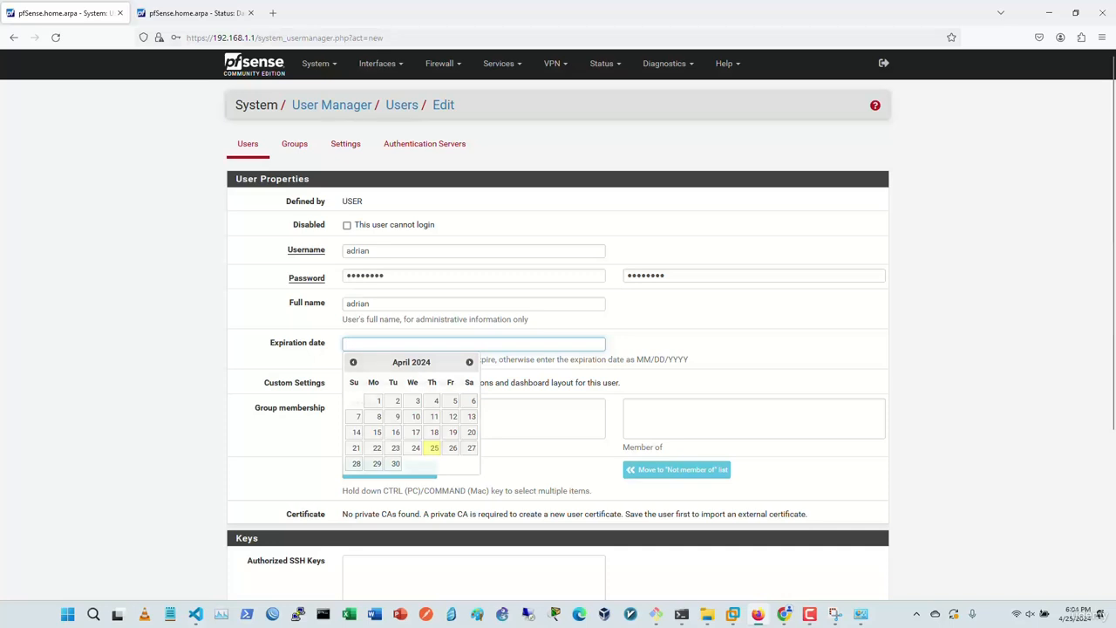
{"action": "key", "text": "Tab"}
{"action": "scroll", "coordinate": [366, 537], "scroll_direction": "down", "scroll_amount": 5}
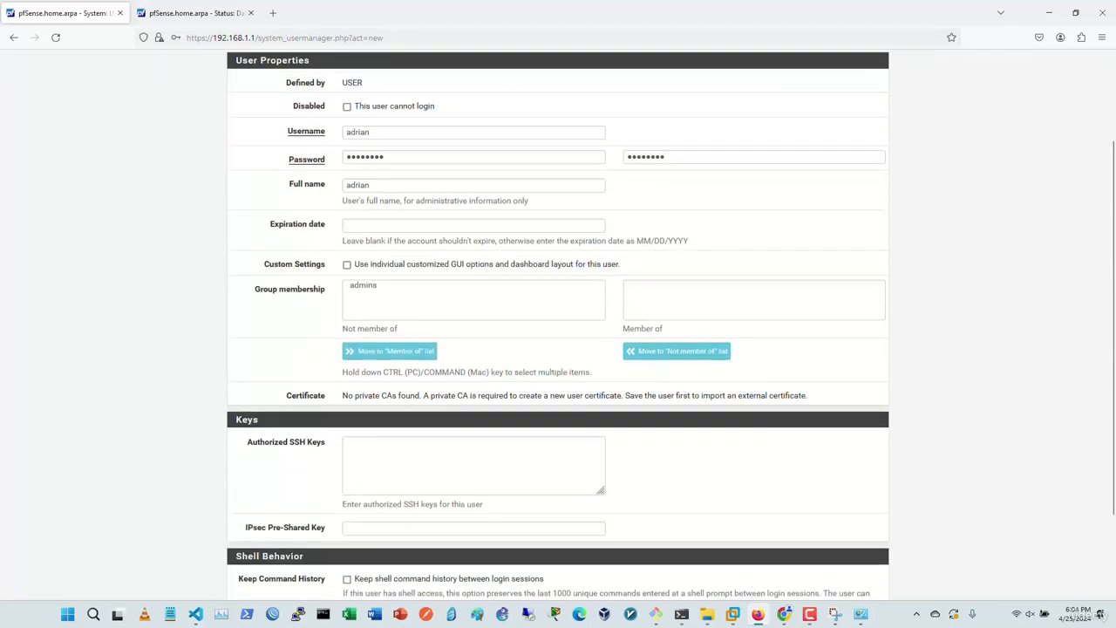
{"action": "left_click", "coordinate": [363, 537]}
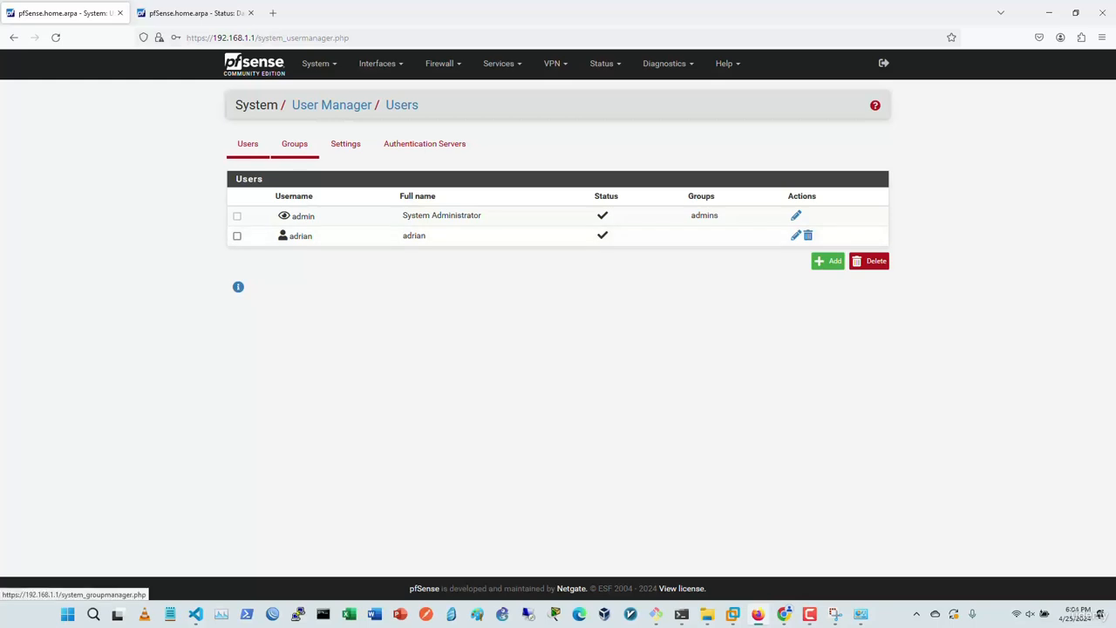
{"action": "left_click", "coordinate": [294, 144]}
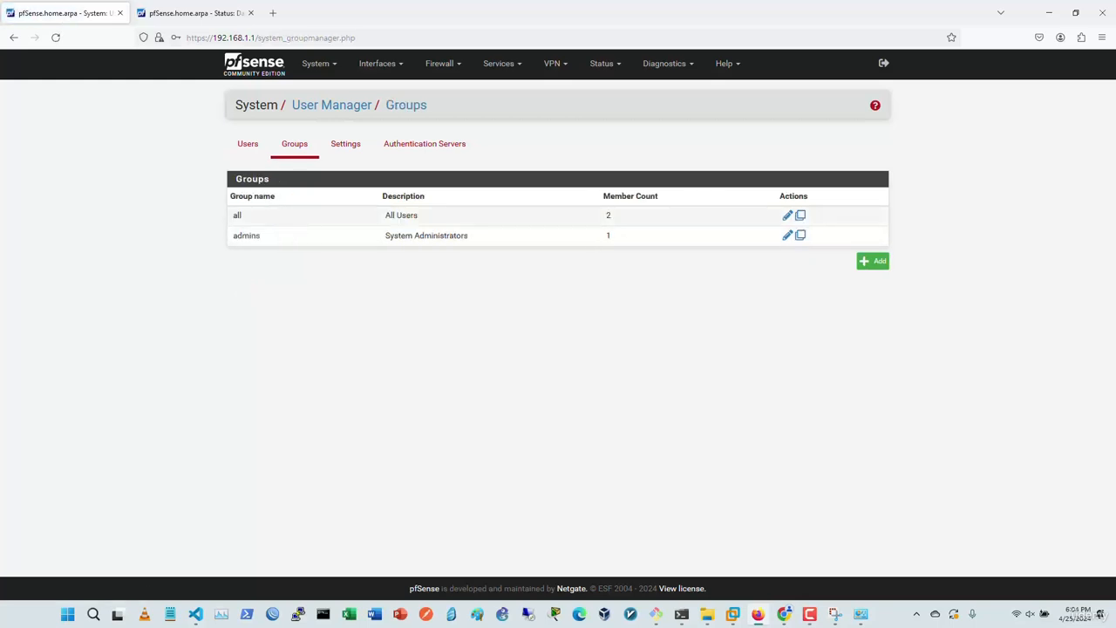
Step: Add a new group named 'test' with Local scope
{"action": "left_click", "coordinate": [872, 261]}
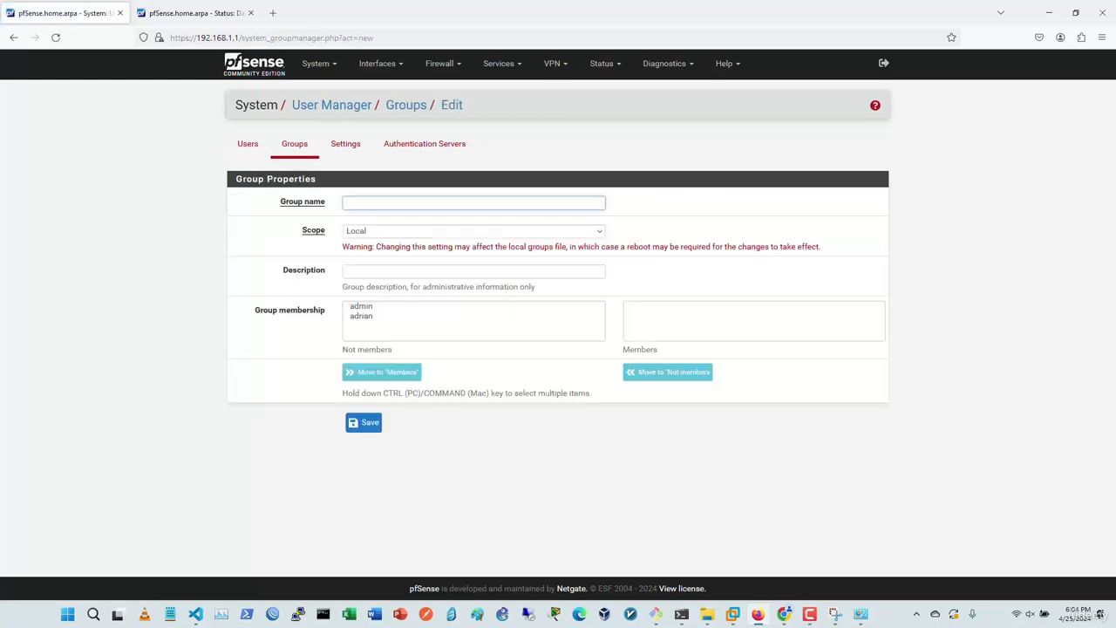
{"action": "type", "text": "test"}
{"action": "left_click", "coordinate": [474, 231]}
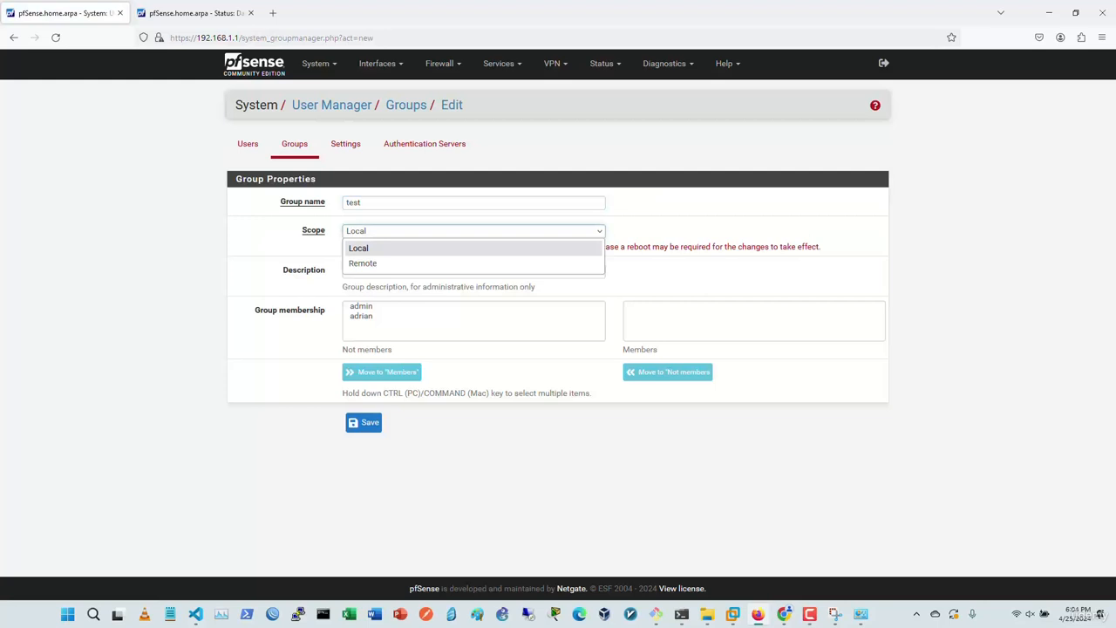
{"action": "left_click", "coordinate": [473, 249]}
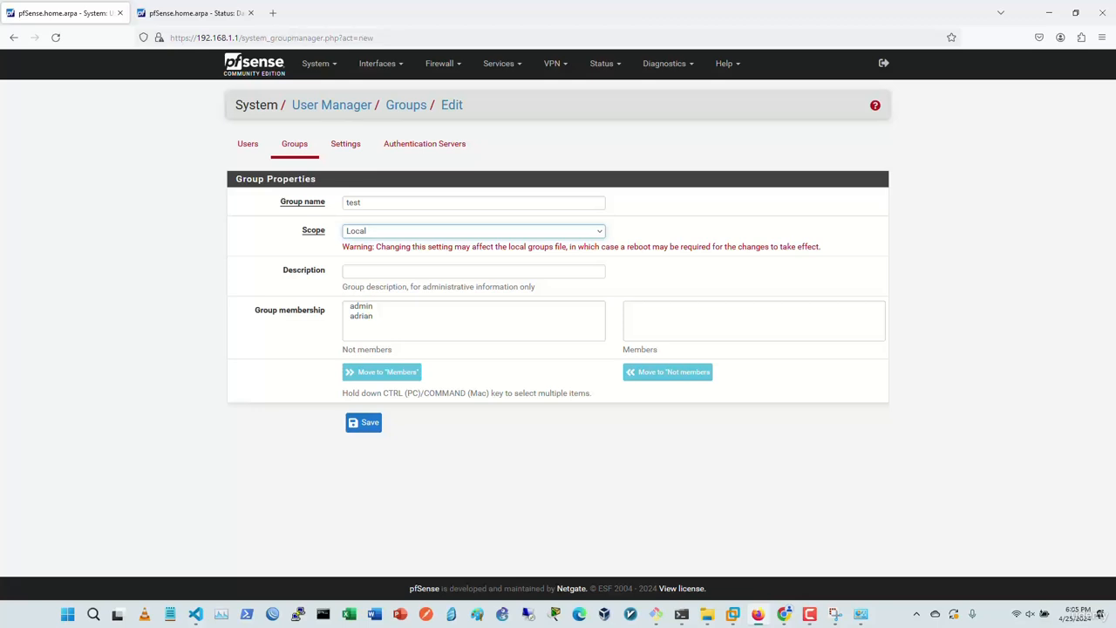
{"action": "key", "text": "shift+Tab"}
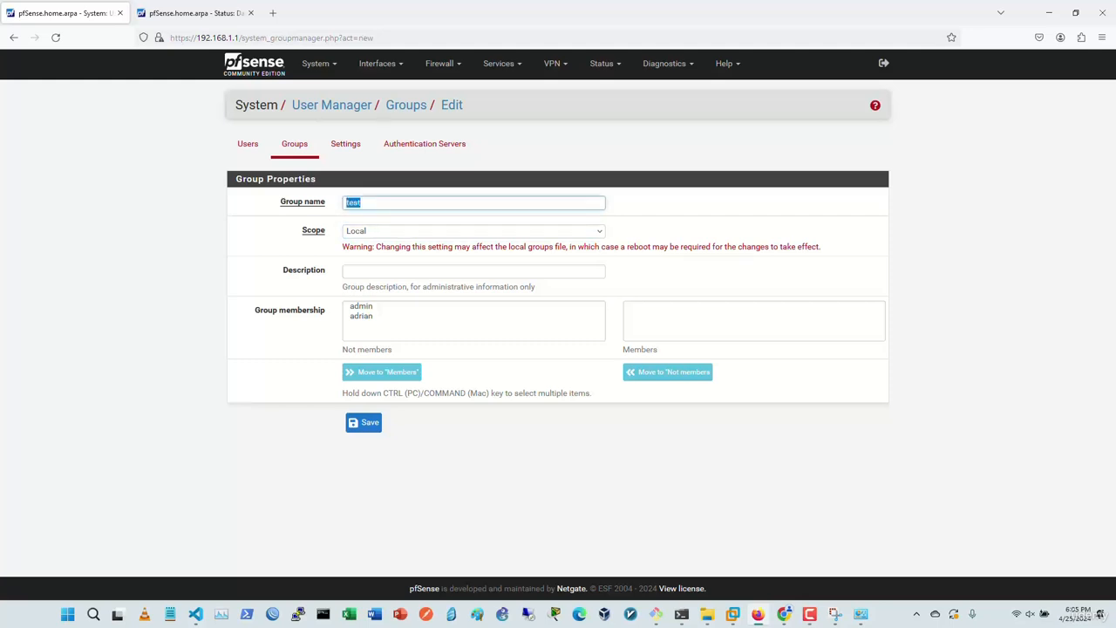
Step: Move both users into the test group's members, save it, and go to the Settings page
{"action": "left_click", "coordinate": [361, 306]}
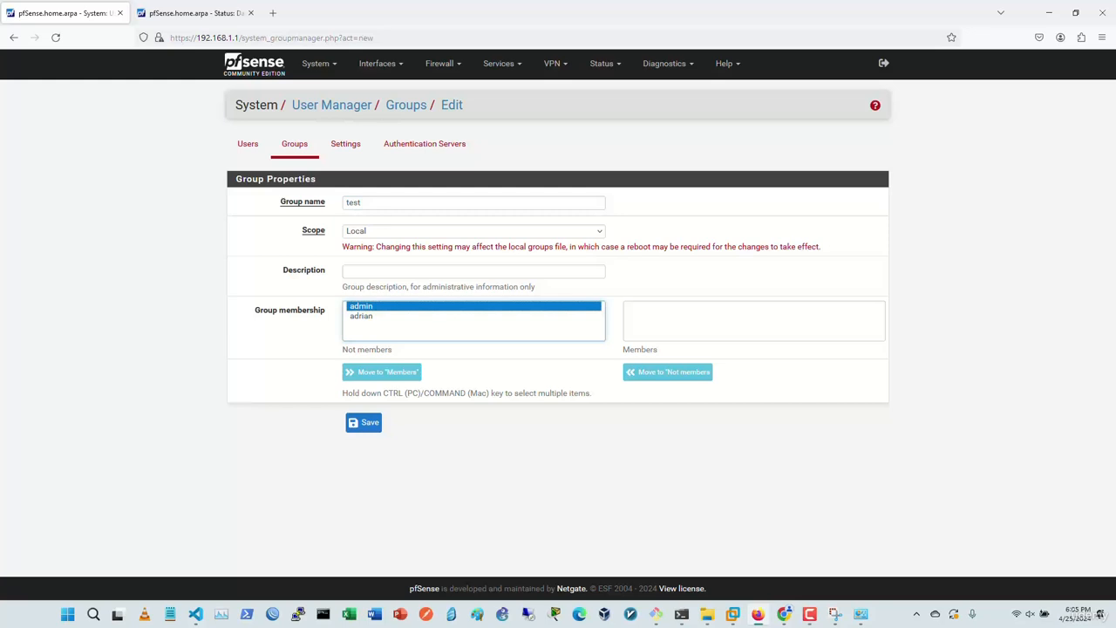
{"action": "left_click", "coordinate": [382, 373]}
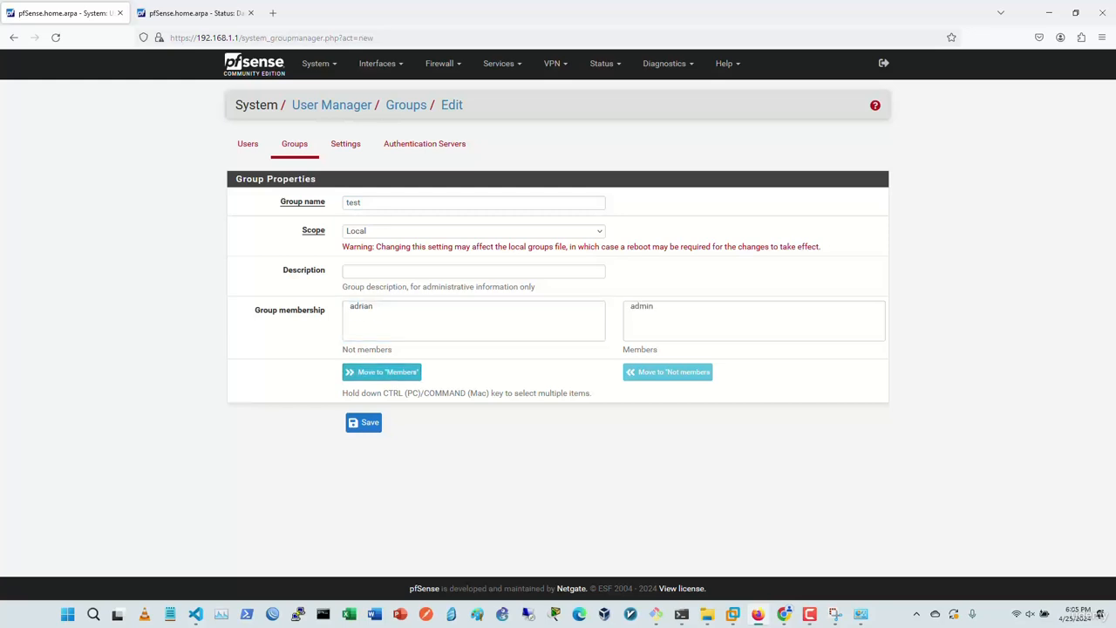
{"action": "left_click", "coordinate": [361, 306]}
{"action": "left_click", "coordinate": [382, 373]}
{"action": "left_click", "coordinate": [363, 422]}
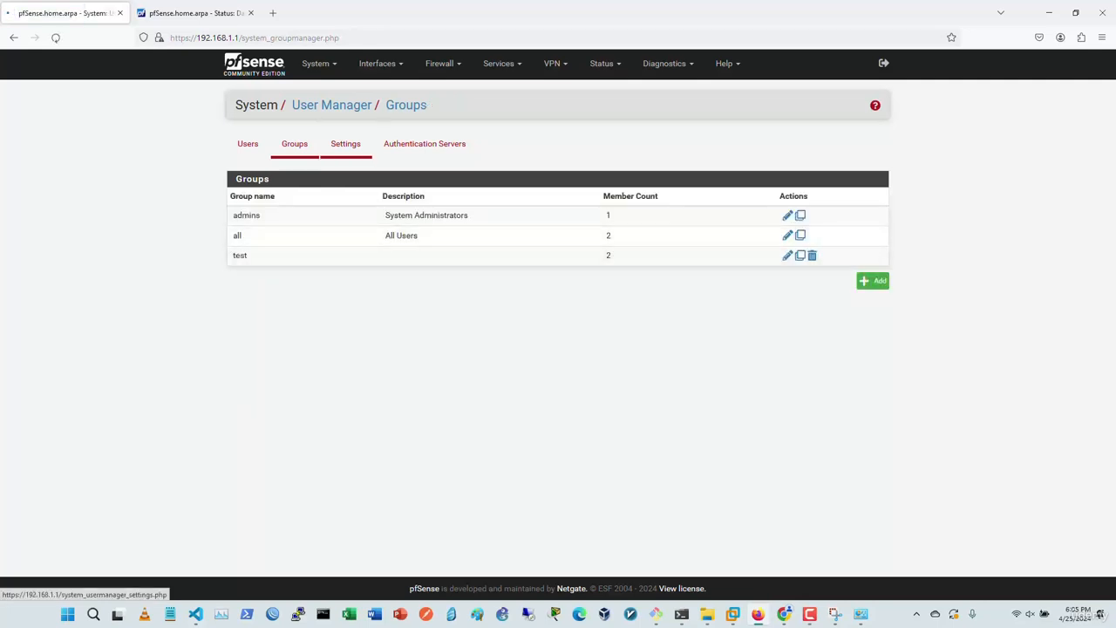
{"action": "left_click", "coordinate": [345, 144]}
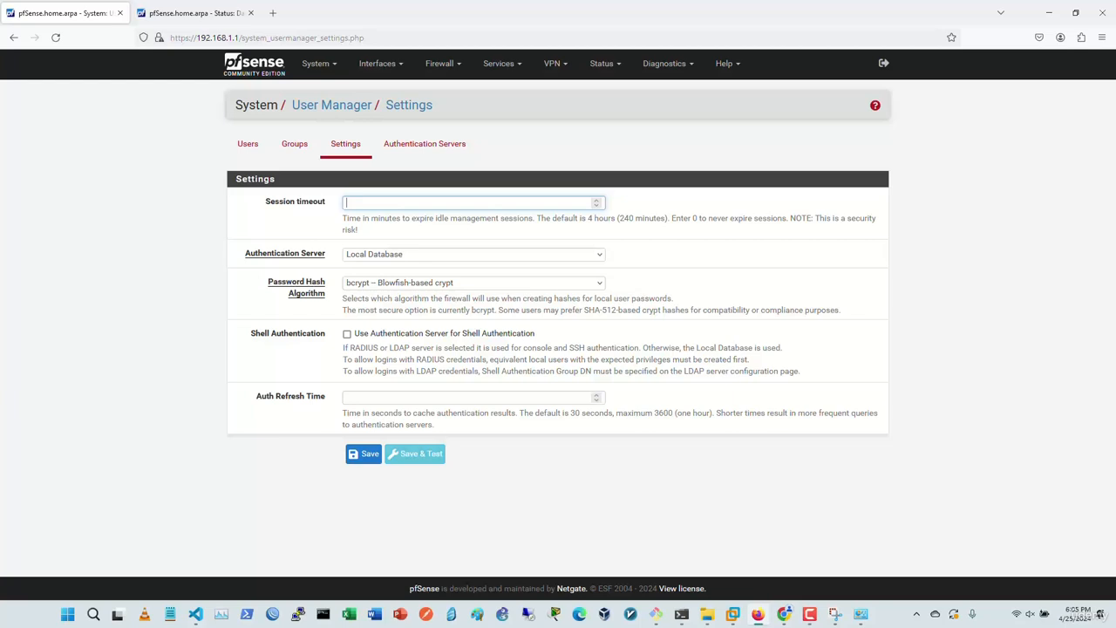
Step: Keep Local Database as the authentication server, then view the Authentication Servers list
{"action": "left_click", "coordinate": [474, 255]}
{"action": "left_click", "coordinate": [473, 255]}
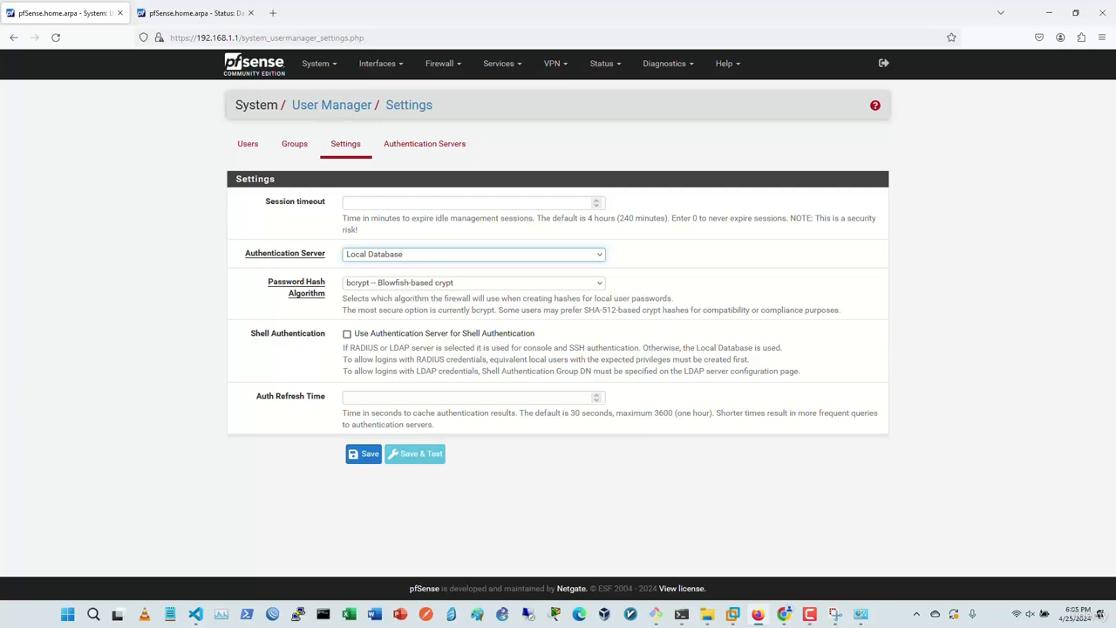
{"action": "left_click", "coordinate": [424, 144]}
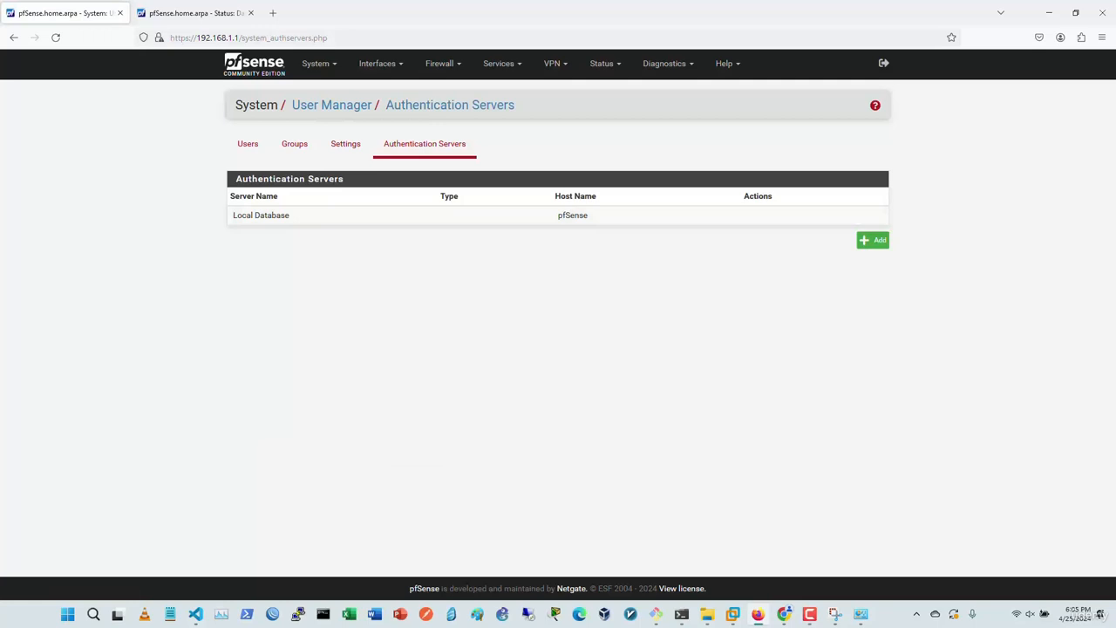
Step: Add a new authentication server of type RADIUS, keeping the MS-CHAPv2 protocol
{"action": "left_click", "coordinate": [872, 240]}
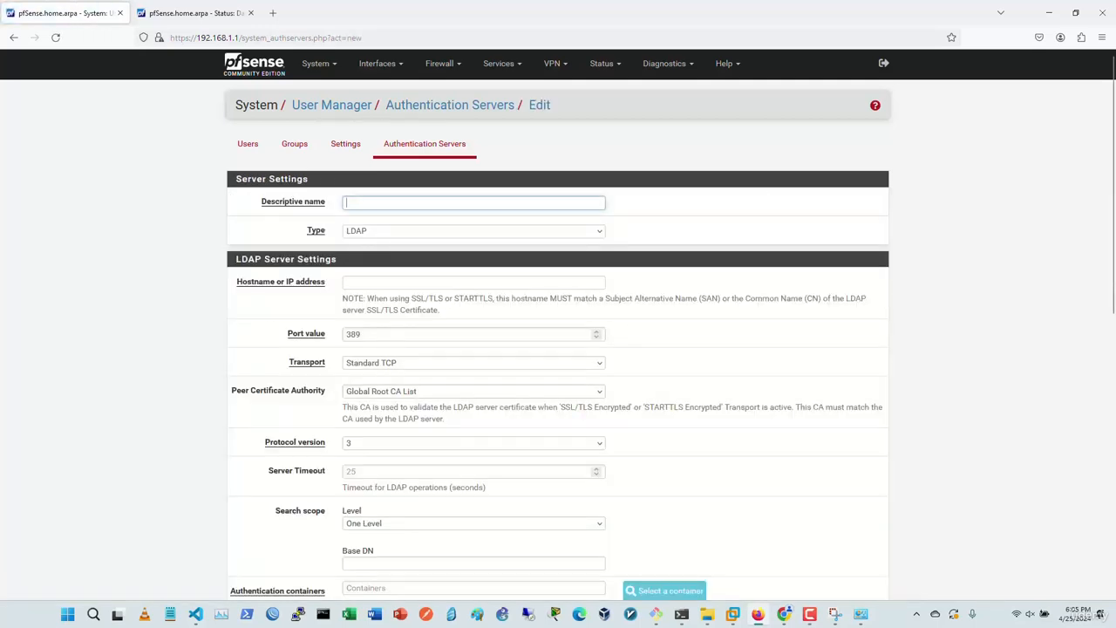
{"action": "left_click", "coordinate": [474, 232]}
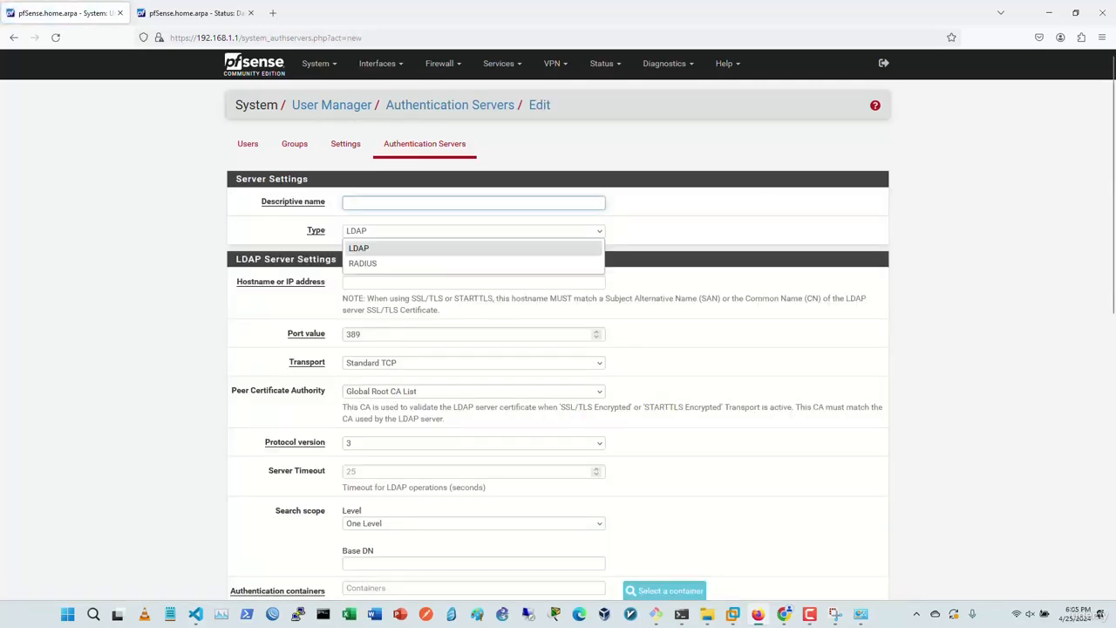
{"action": "left_click", "coordinate": [473, 231]}
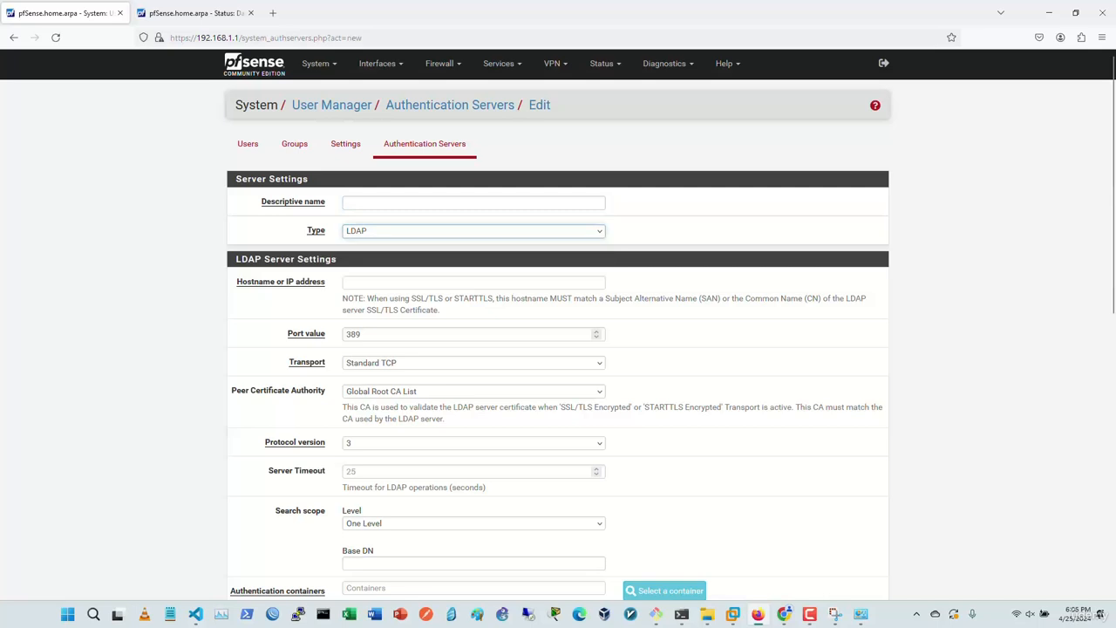
{"action": "left_click", "coordinate": [473, 231]}
{"action": "left_click", "coordinate": [363, 263]}
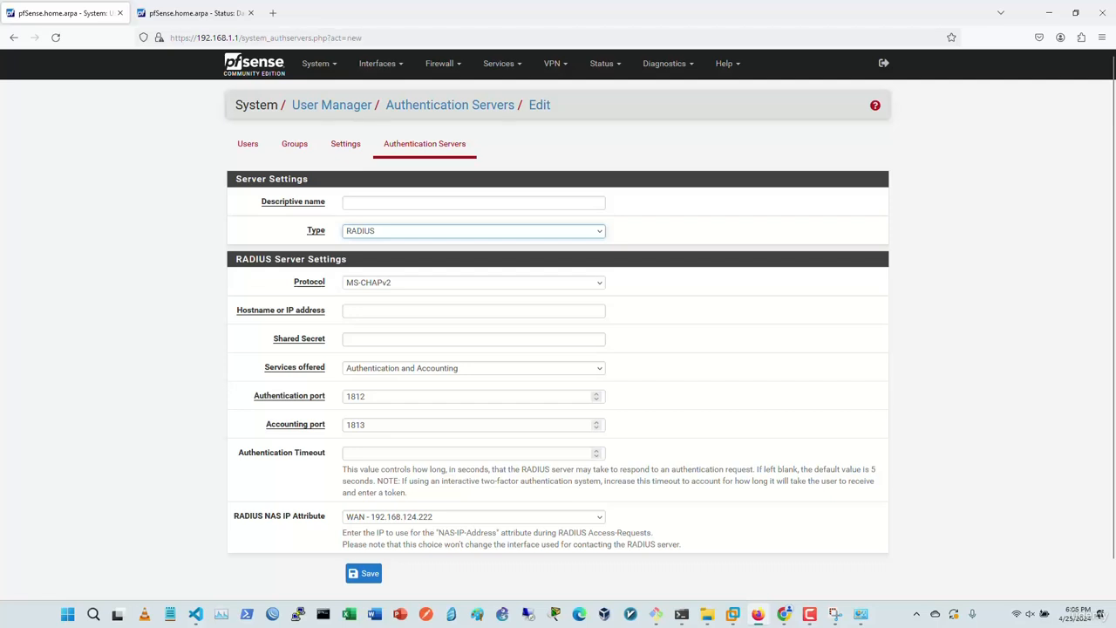
{"action": "left_click", "coordinate": [473, 282]}
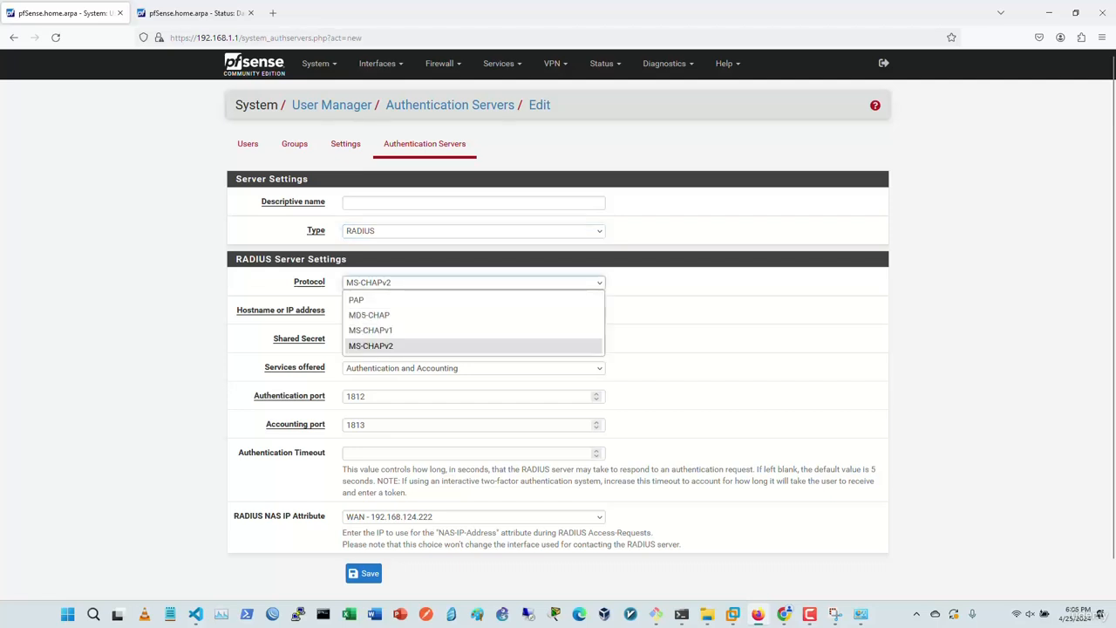
{"action": "left_click", "coordinate": [371, 346]}
{"action": "left_click", "coordinate": [474, 312]}
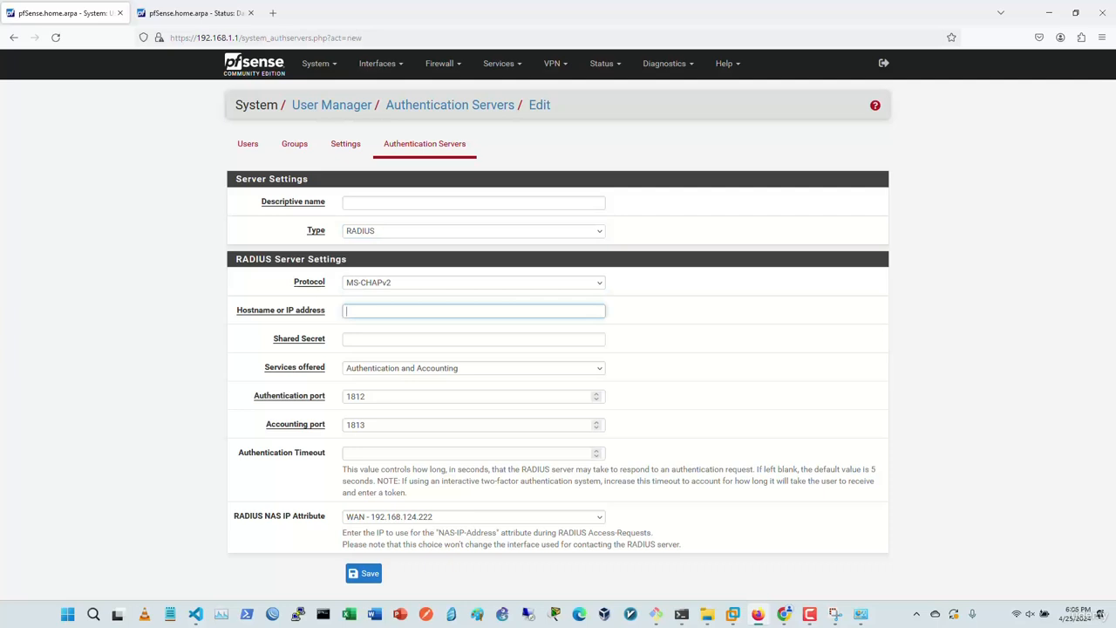
Step: Step through the shared secret, authentication and accounting ports, and timeout fields
{"action": "left_click", "coordinate": [474, 339]}
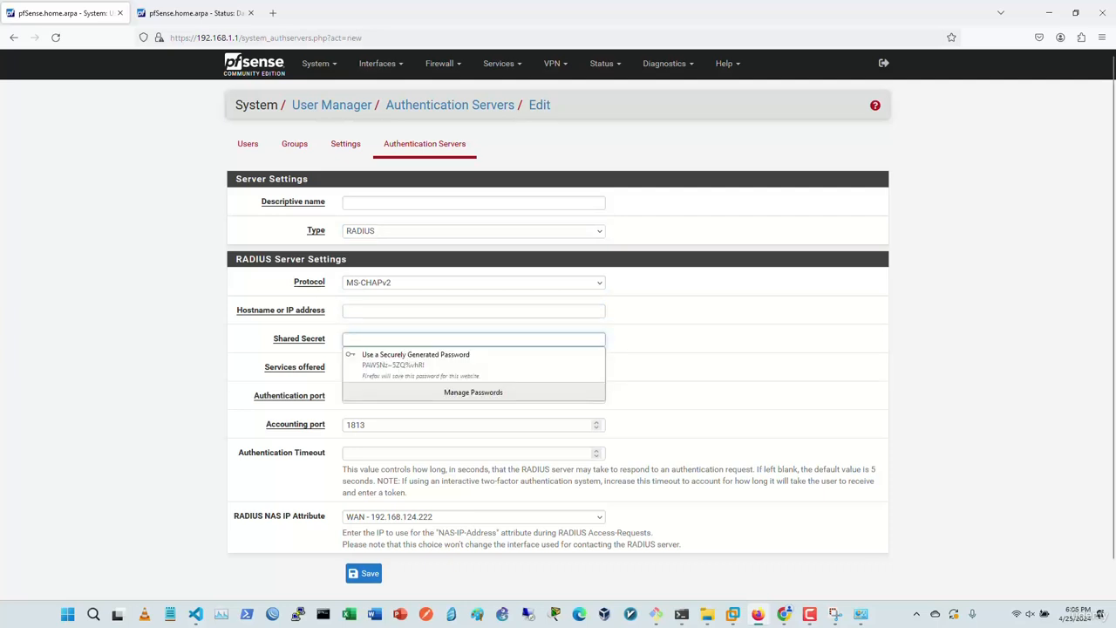
{"action": "left_click", "coordinate": [697, 349]}
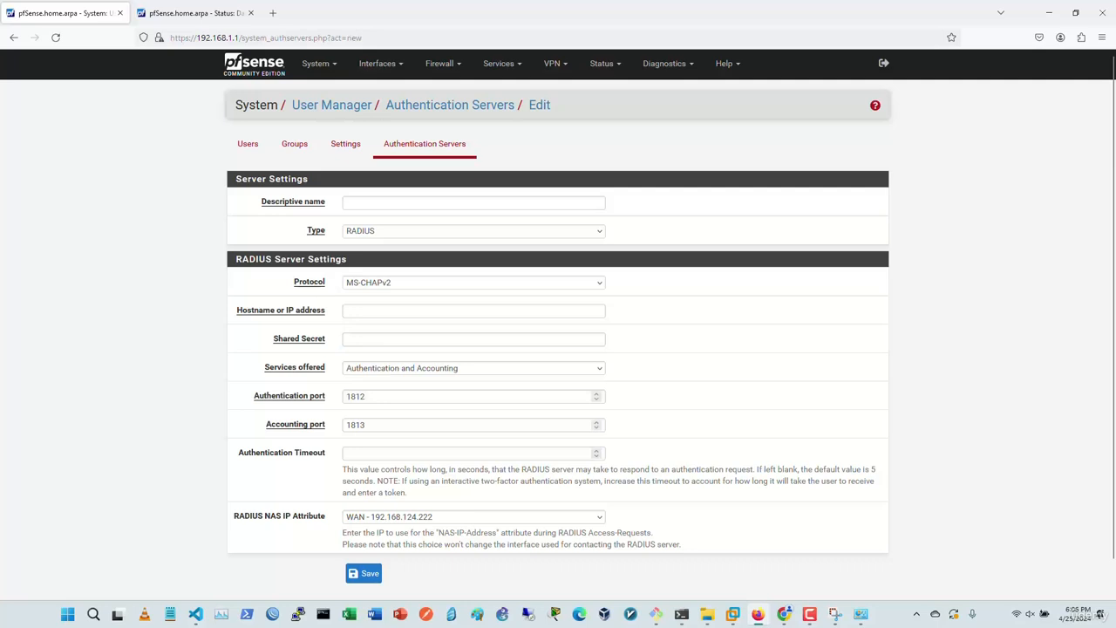
{"action": "left_click", "coordinate": [383, 397]}
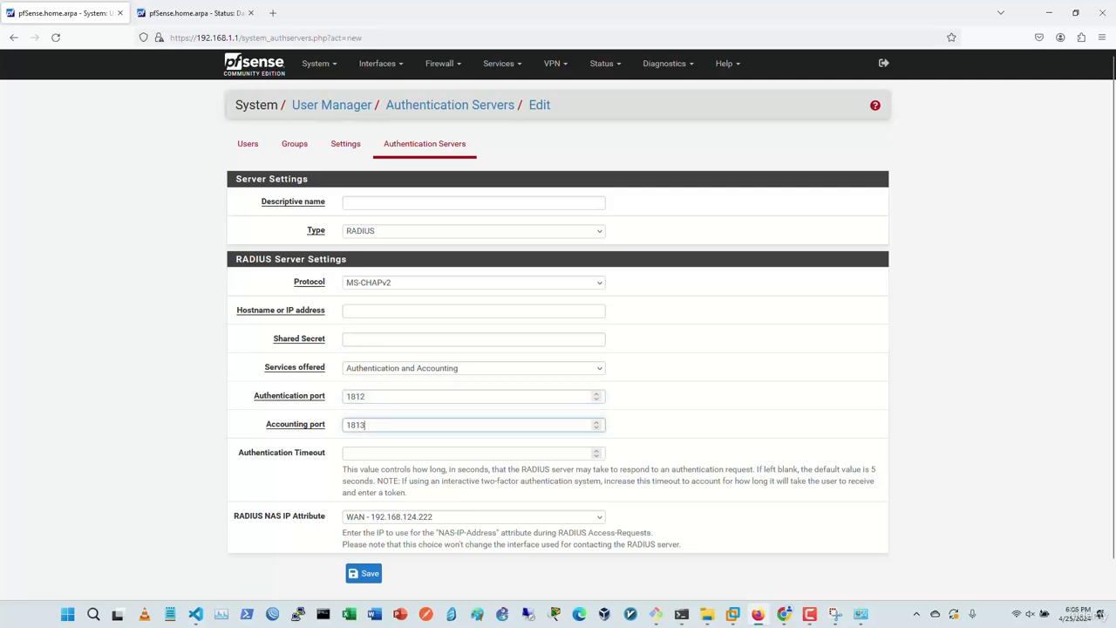
{"action": "left_click", "coordinate": [384, 397]}
{"action": "left_click", "coordinate": [384, 425]}
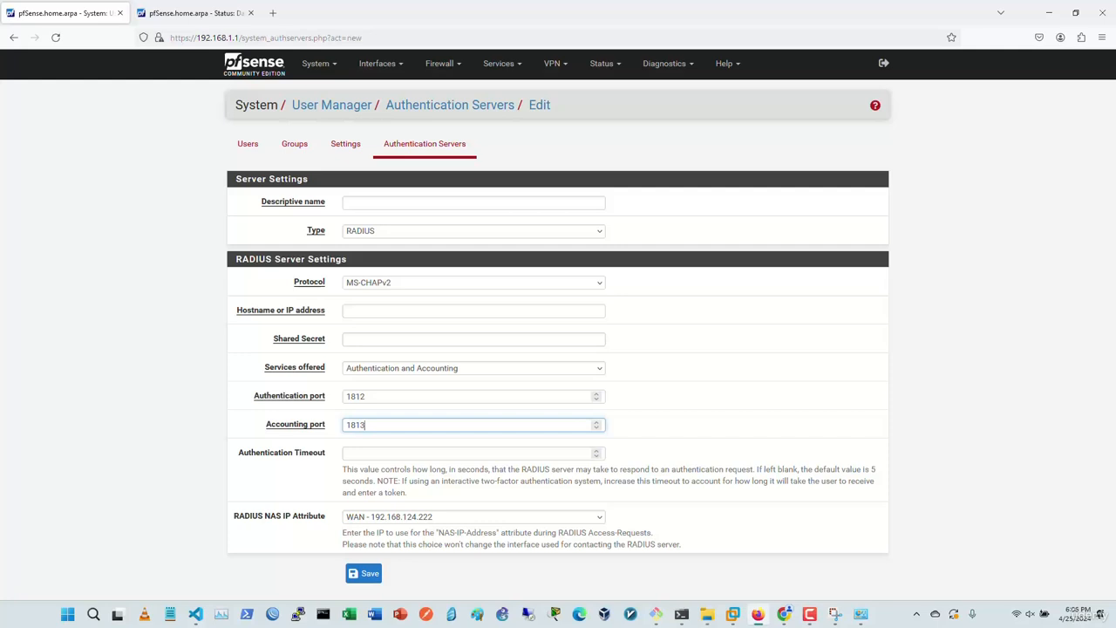
{"action": "left_click", "coordinate": [383, 397]}
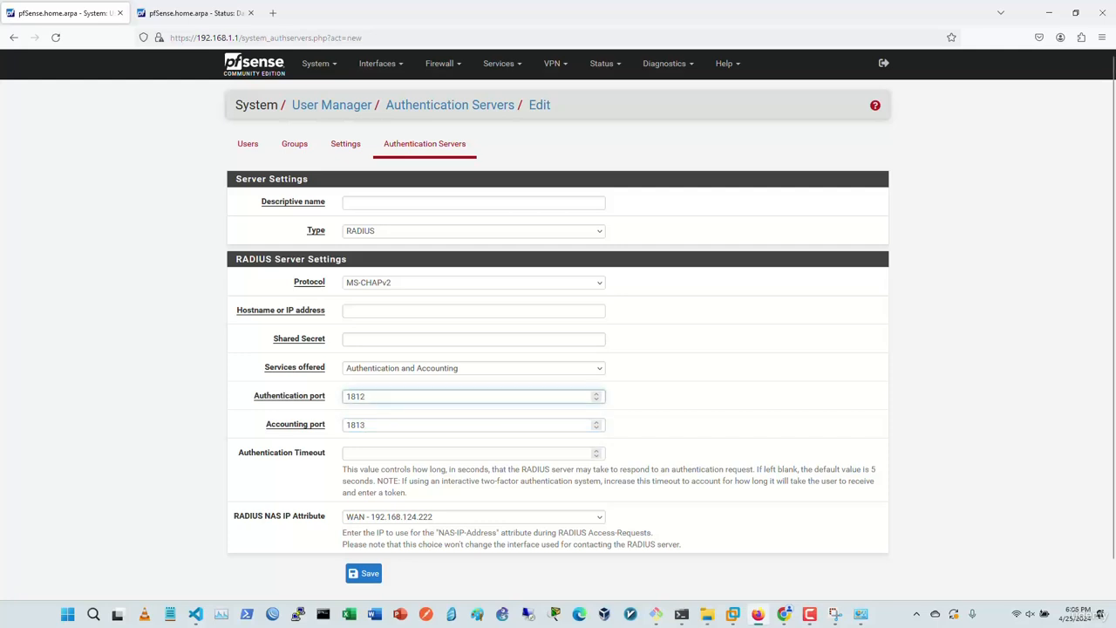
{"action": "left_click", "coordinate": [383, 454]}
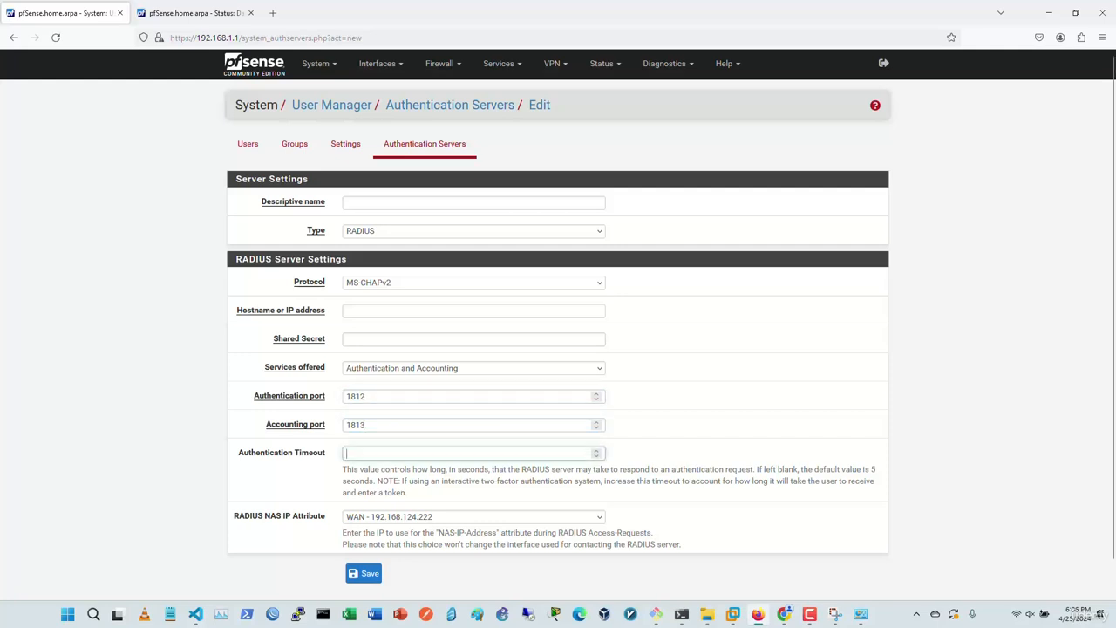
Step: Set the RADIUS NAS IP Attribute to LAN - 192.168.1.1
{"action": "left_click", "coordinate": [473, 517]}
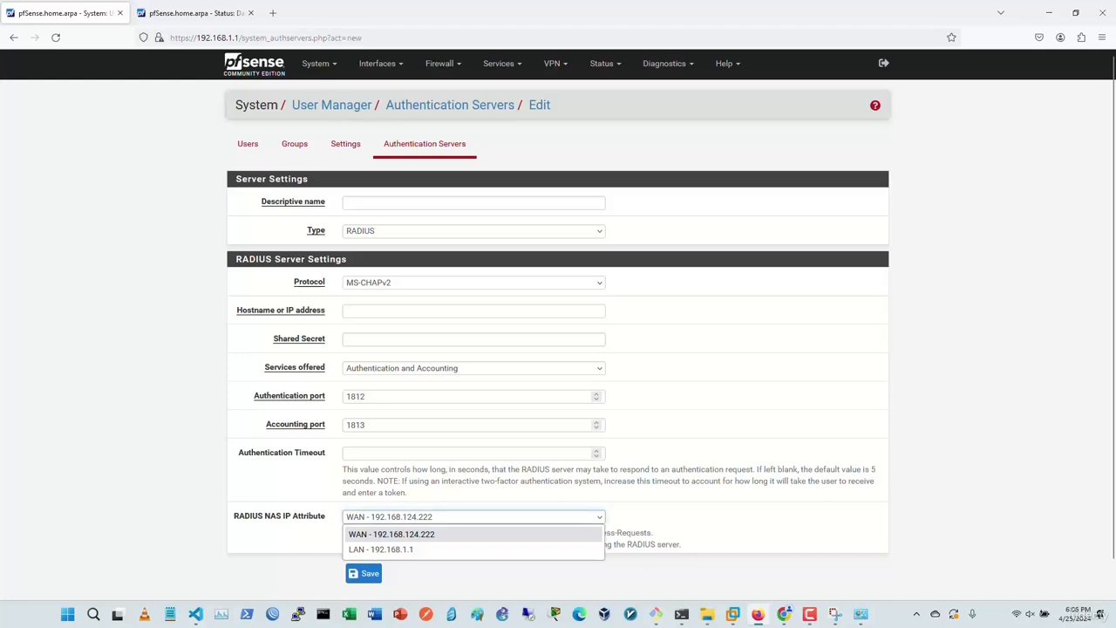
{"action": "left_click", "coordinate": [392, 534]}
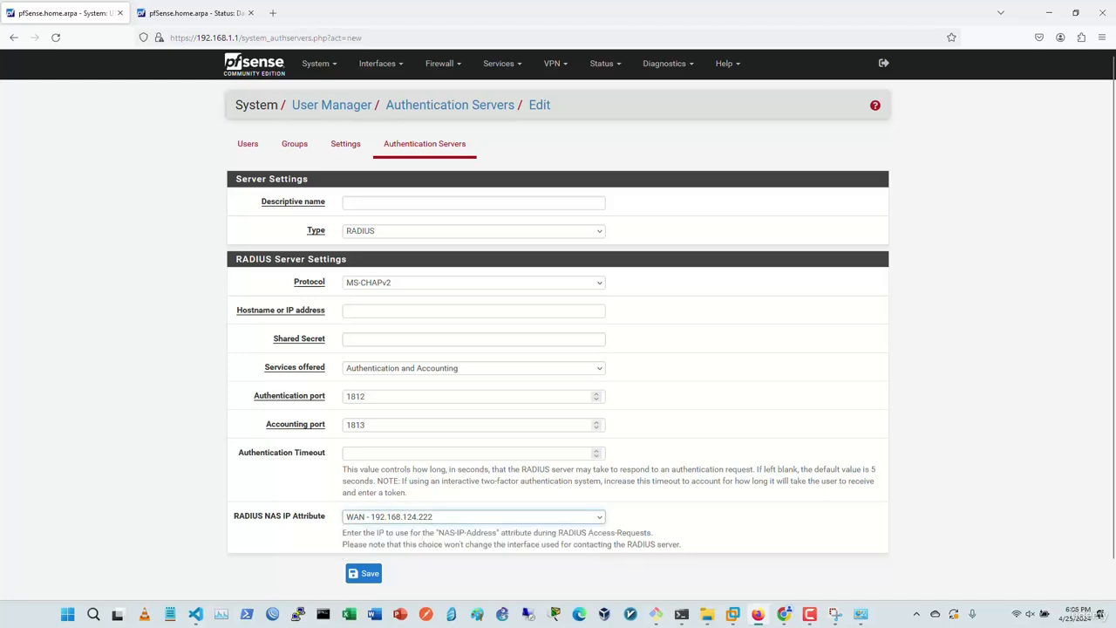
{"action": "left_click", "coordinate": [474, 518]}
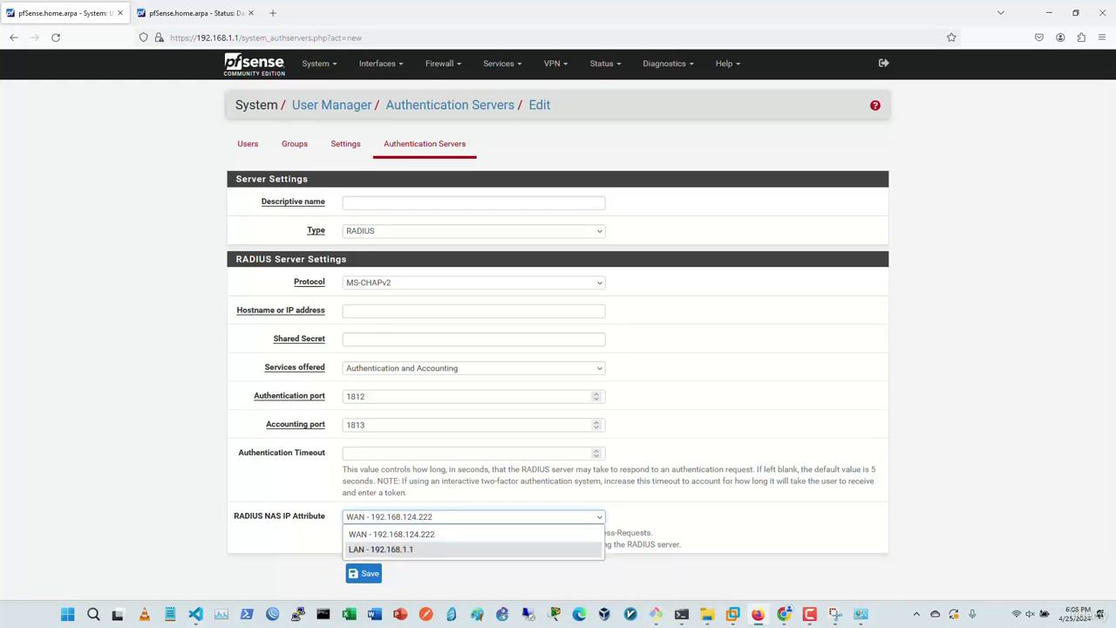
{"action": "key", "text": "Escape"}
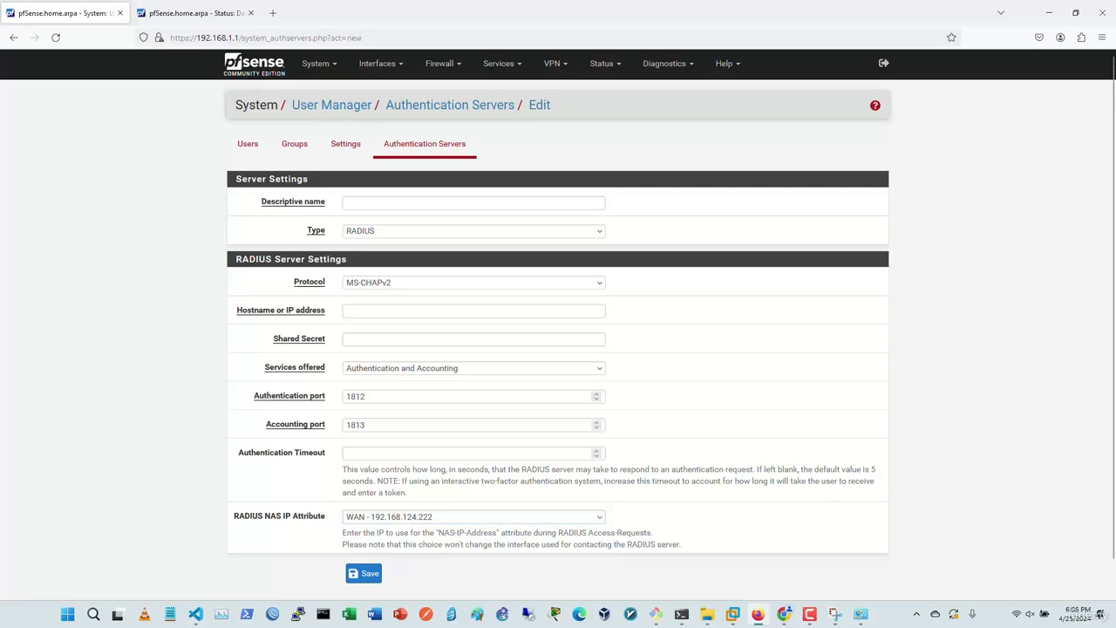
{"action": "left_click_drag", "start_coordinate": [438, 533], "coordinate": [498, 533]}
{"action": "left_click", "coordinate": [474, 517]}
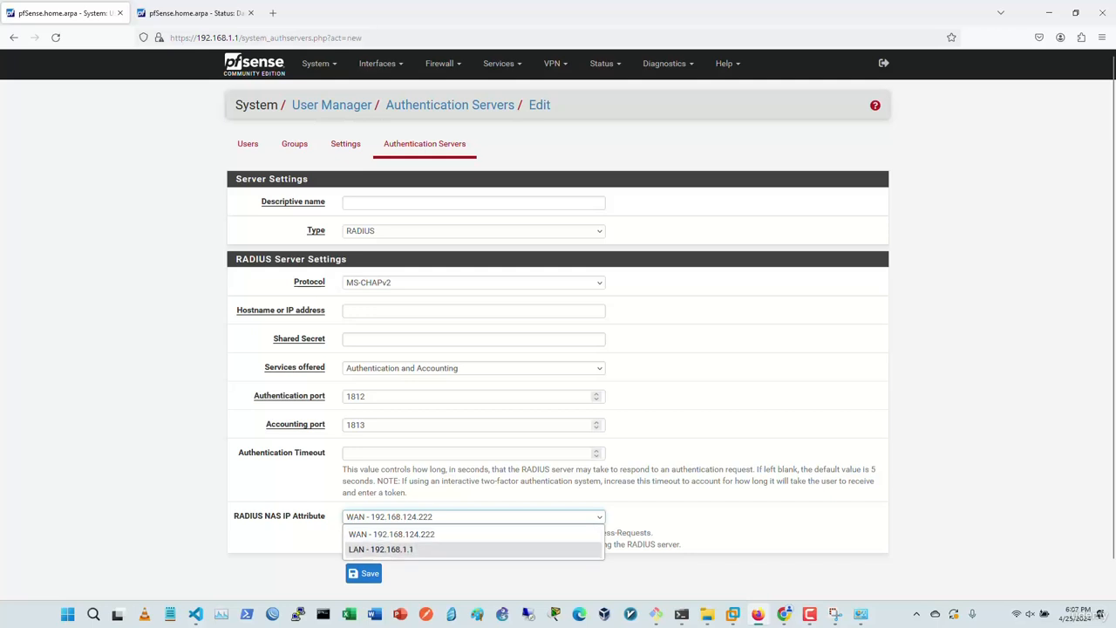
{"action": "left_click", "coordinate": [436, 549]}
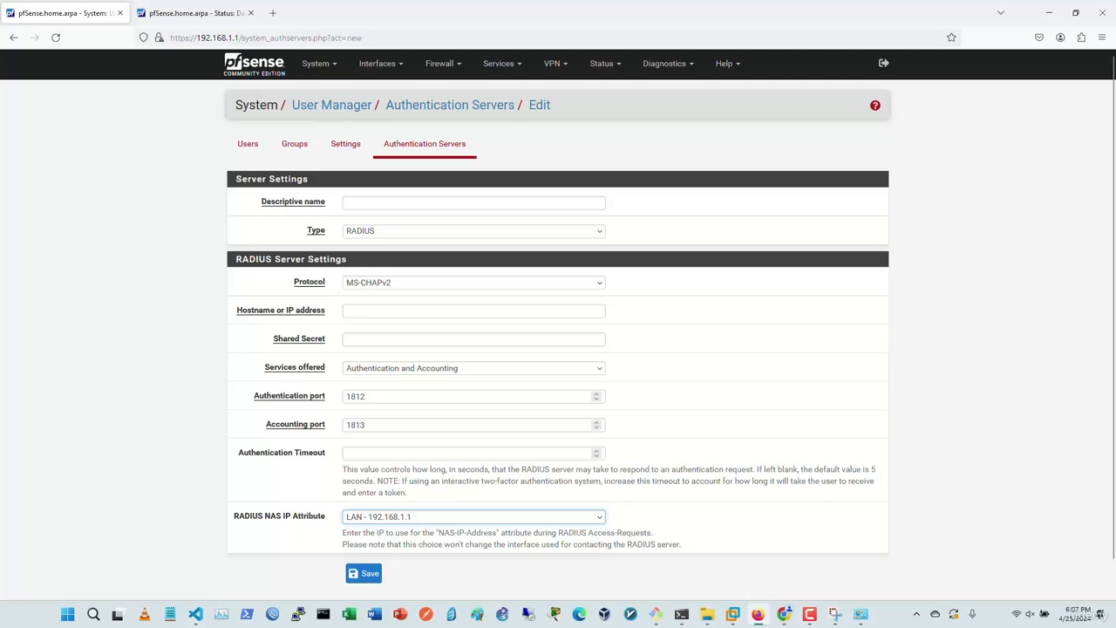
{"action": "left_click", "coordinate": [474, 517]}
{"action": "left_click", "coordinate": [473, 517]}
{"action": "left_click_drag", "start_coordinate": [438, 532], "coordinate": [497, 532]}
{"action": "left_click", "coordinate": [498, 533]}
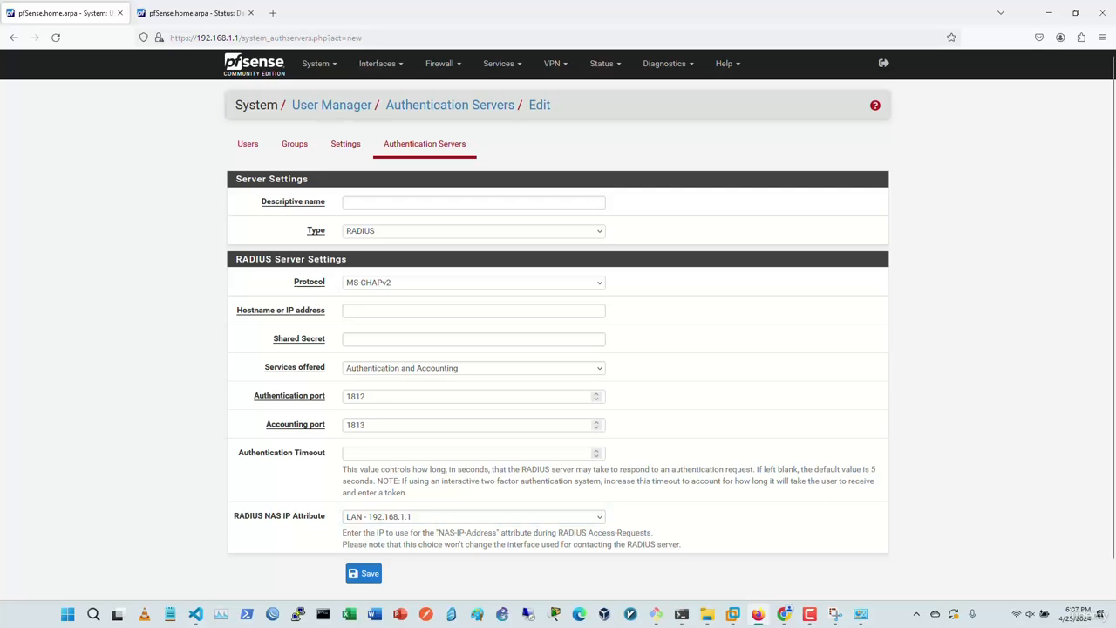
Step: Switch the authentication server type to LDAP
{"action": "left_click", "coordinate": [474, 203]}
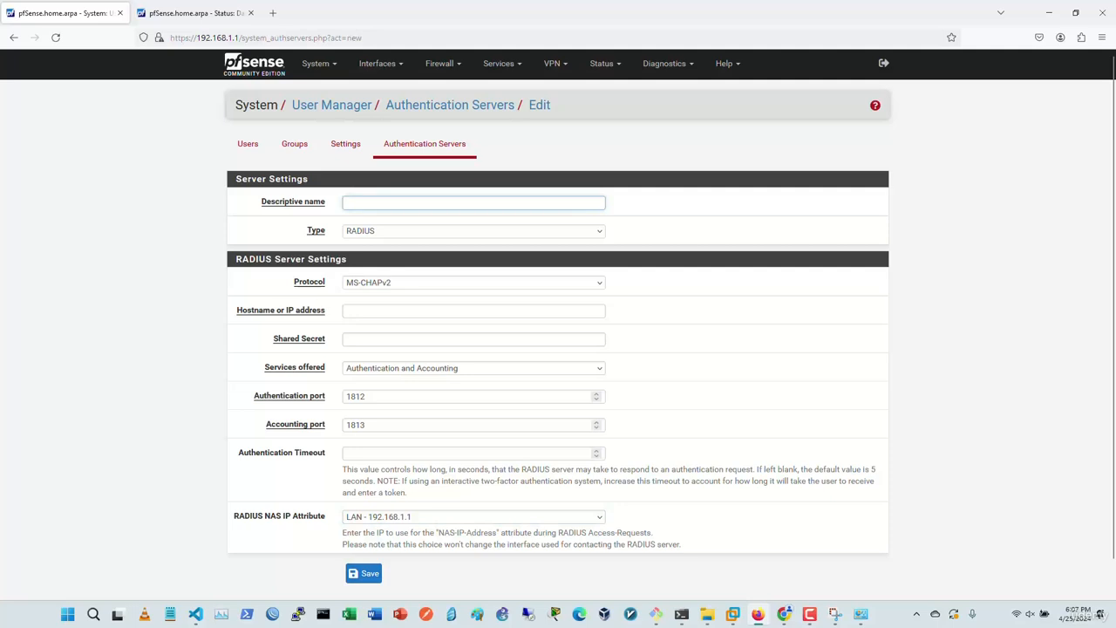
{"action": "left_click", "coordinate": [474, 231]}
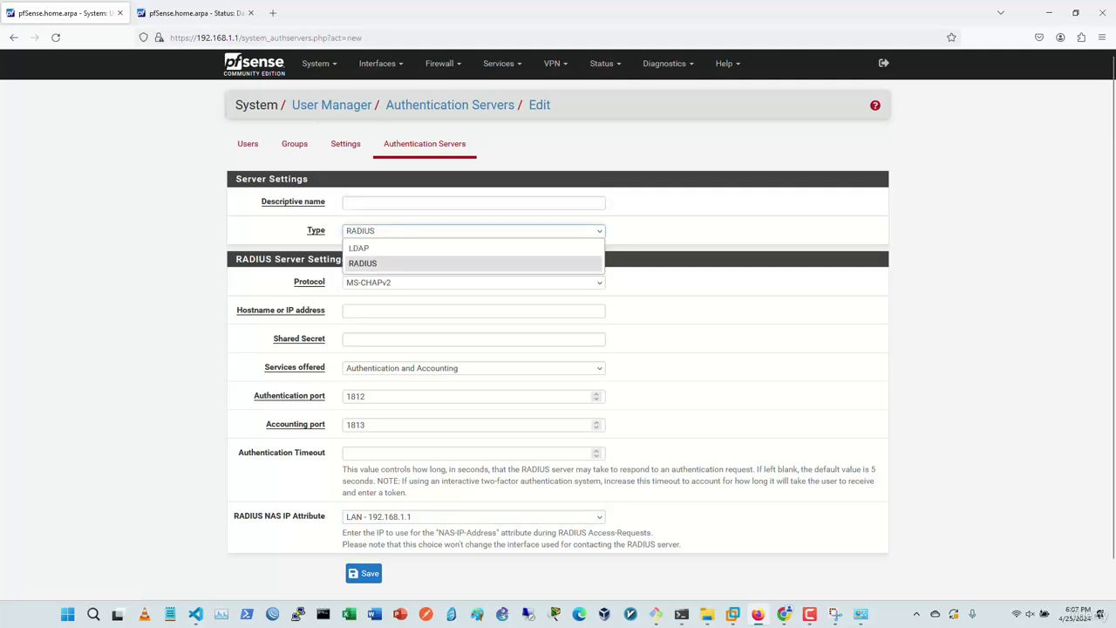
{"action": "left_click", "coordinate": [383, 249]}
Step: Review the LDAP hostname, port 389, Standard TCP transport and search scope options
{"action": "left_click", "coordinate": [473, 282]}
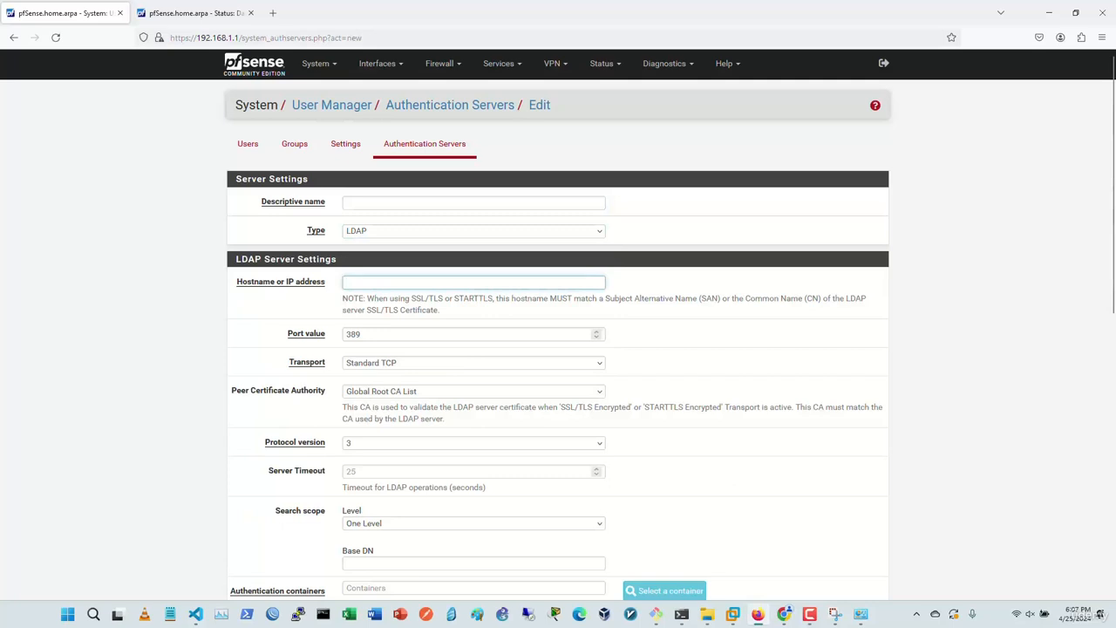
{"action": "key", "text": "Tab"}
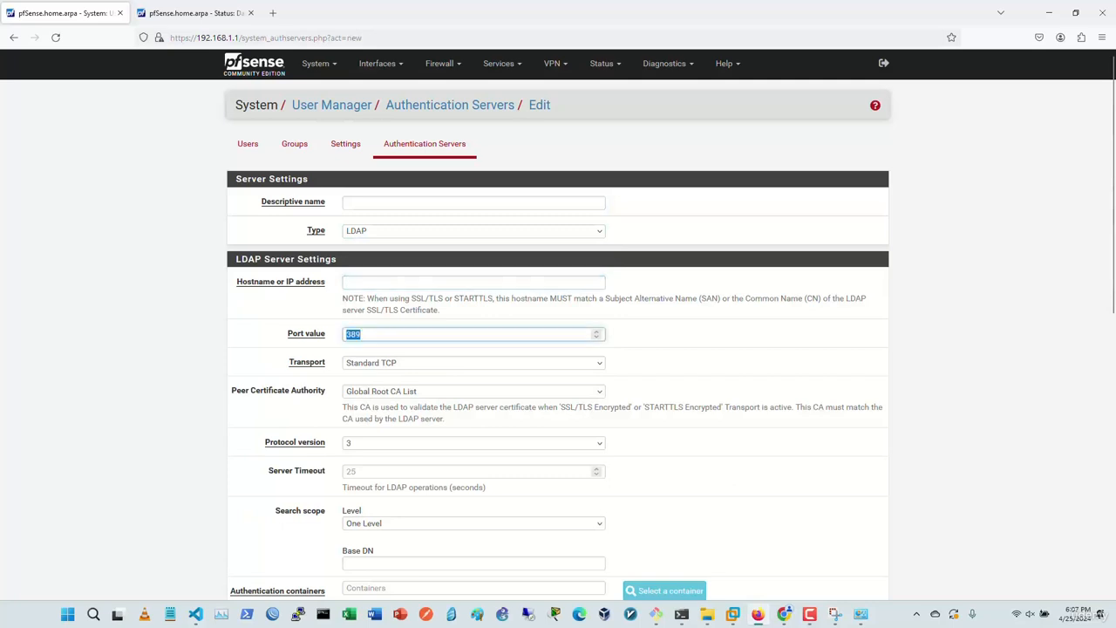
{"action": "left_click", "coordinate": [473, 362]}
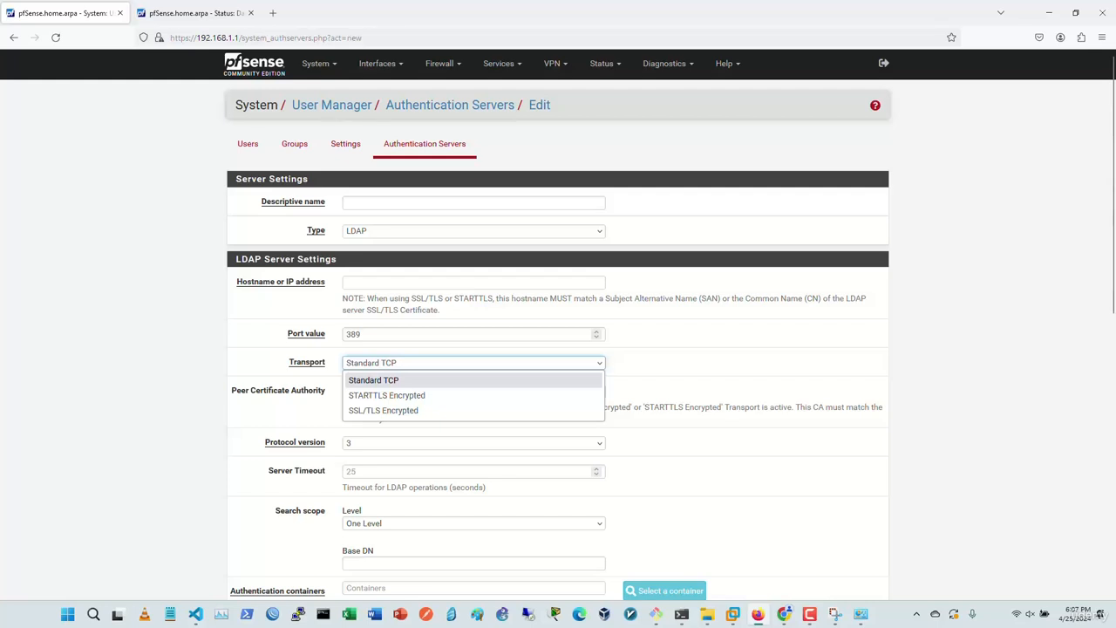
{"action": "key", "text": "Escape"}
{"action": "scroll", "coordinate": [558, 323], "scroll_direction": "down", "scroll_amount": 2}
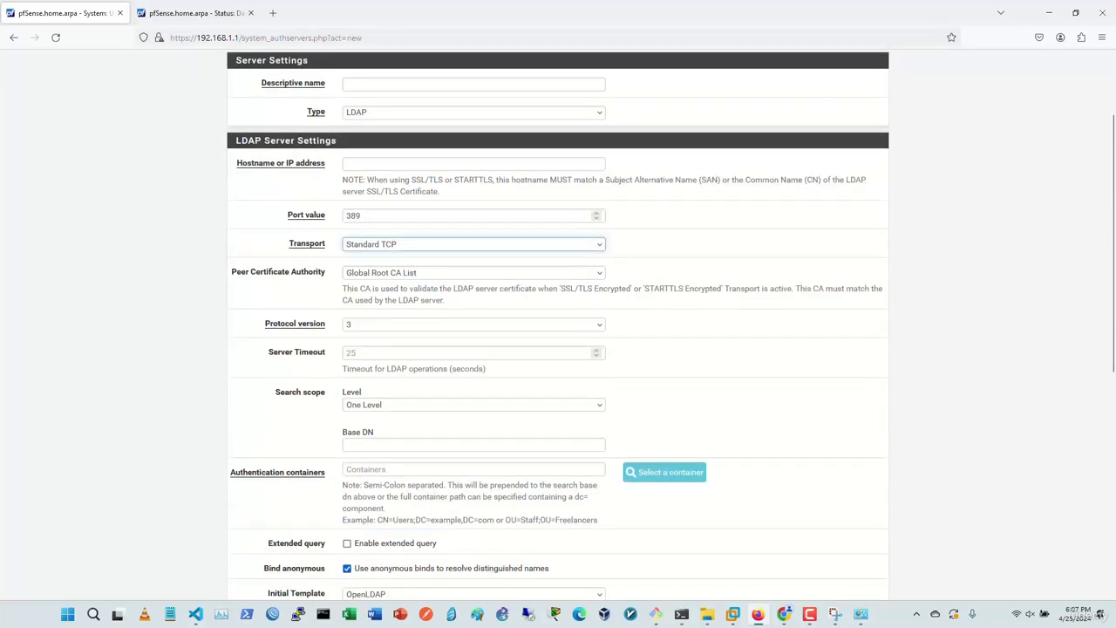
{"action": "left_click", "coordinate": [473, 405]}
{"action": "left_click", "coordinate": [473, 405]}
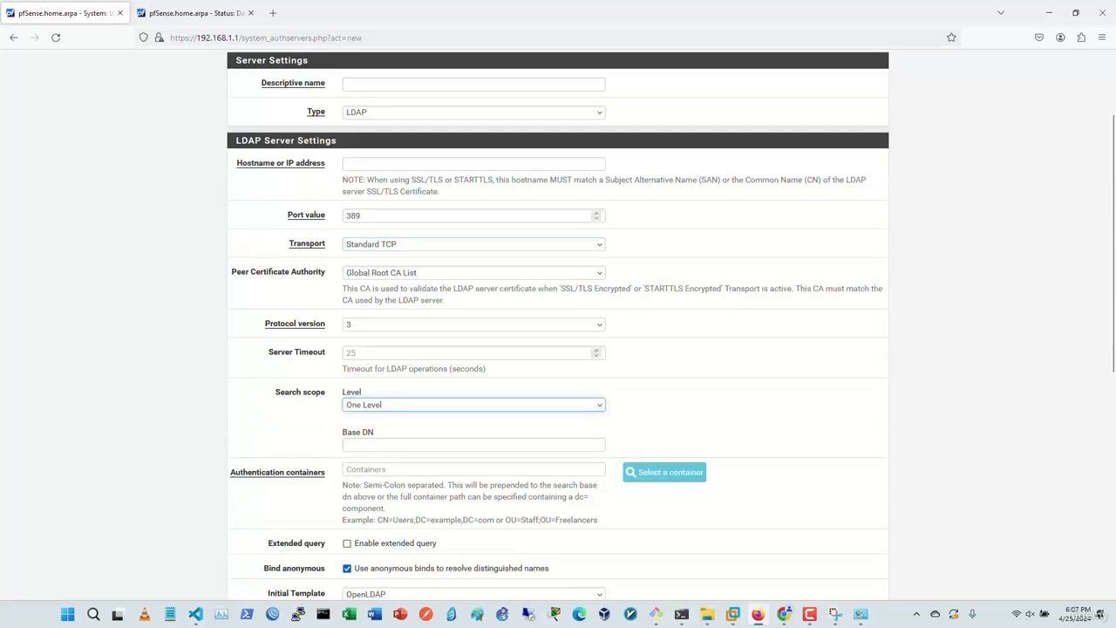
{"action": "scroll", "coordinate": [558, 322], "scroll_direction": "down", "scroll_amount": 1}
{"action": "scroll", "coordinate": [559, 323], "scroll_direction": "down", "scroll_amount": 3}
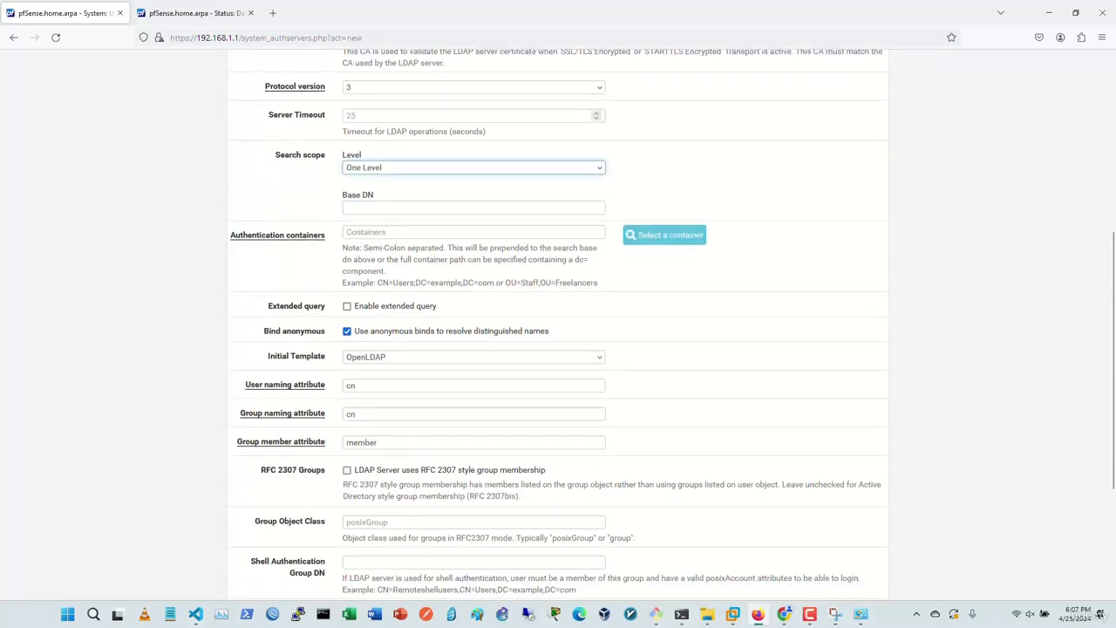
Step: Try the Microsoft AD initial template, revert to OpenLDAP, and return to the Users list
{"action": "left_click", "coordinate": [473, 356]}
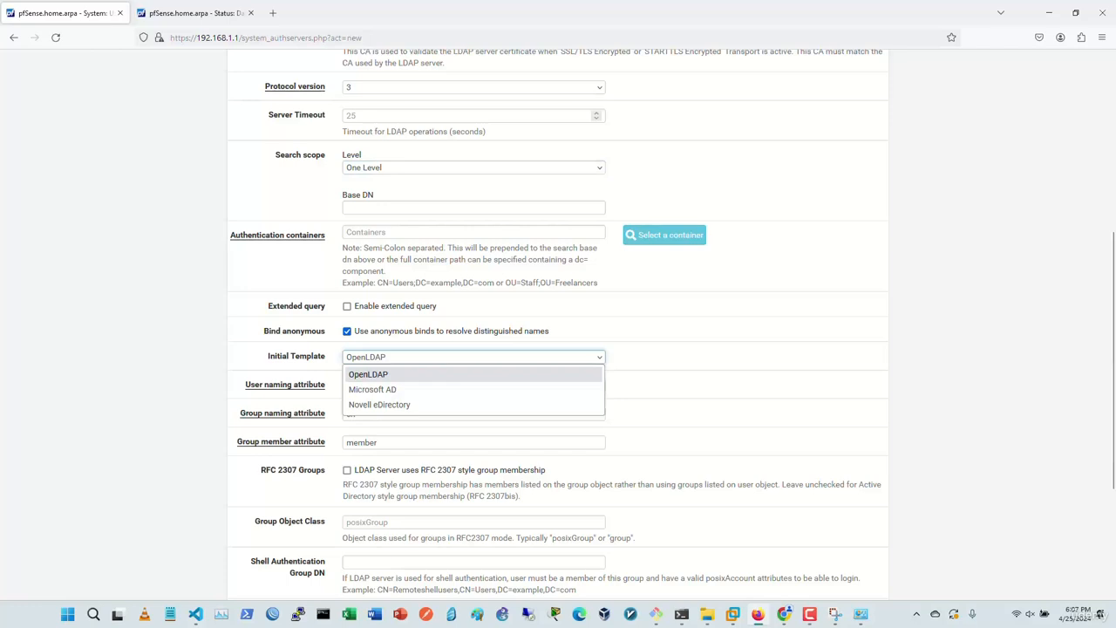
{"action": "left_click", "coordinate": [473, 390]}
{"action": "left_click", "coordinate": [473, 357]}
{"action": "left_click", "coordinate": [473, 390]}
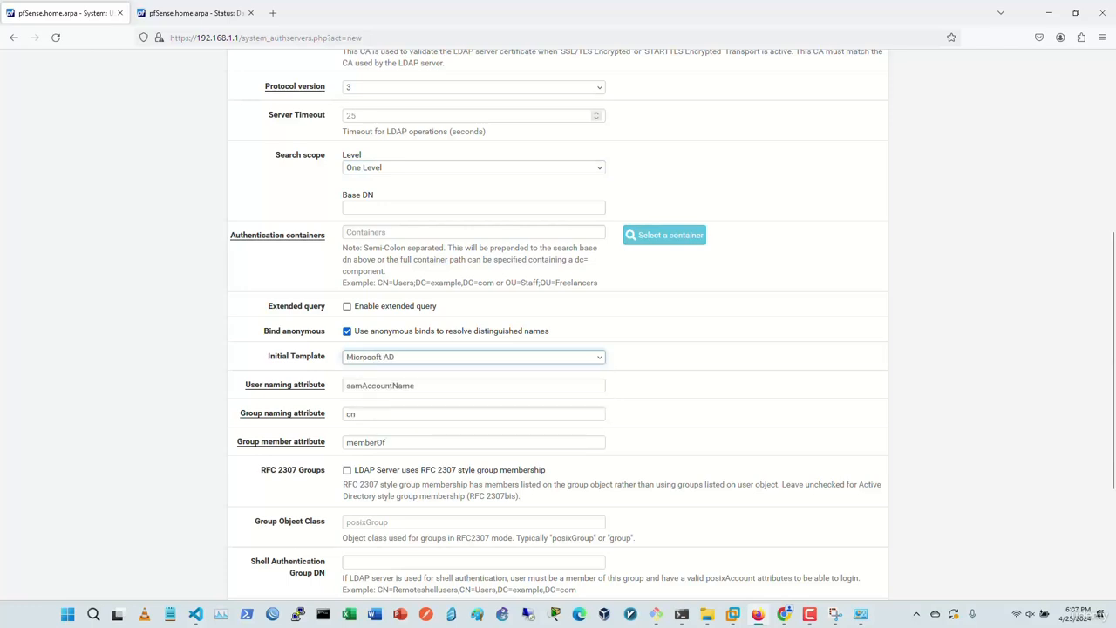
{"action": "key", "text": "Up"}
{"action": "left_click", "coordinate": [474, 357]}
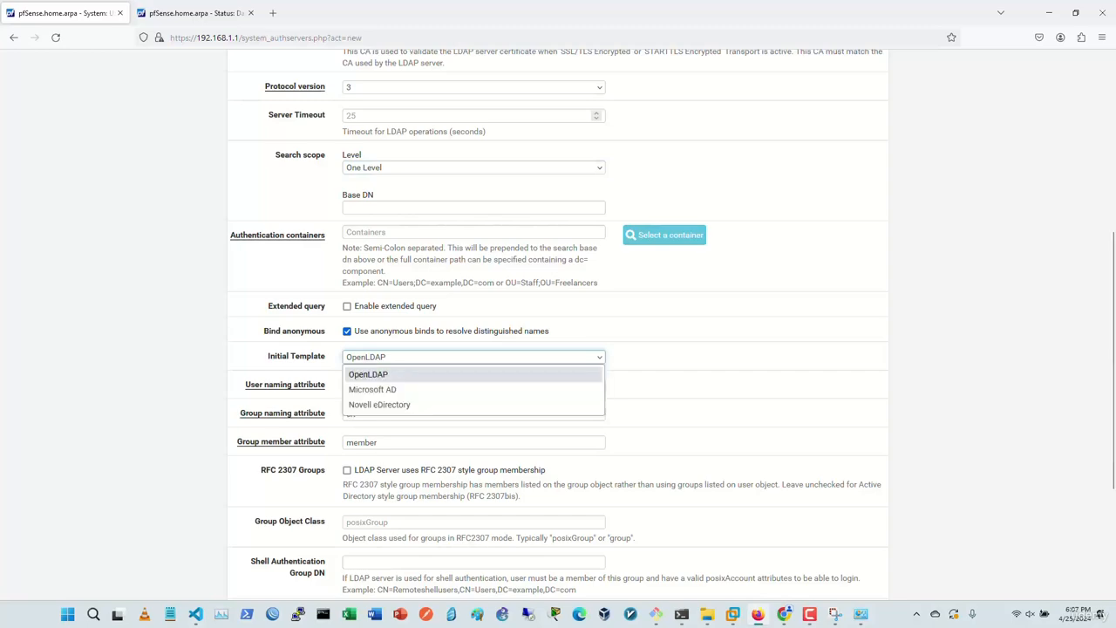
{"action": "left_click", "coordinate": [474, 373]}
{"action": "scroll", "coordinate": [558, 348], "scroll_direction": "down", "scroll_amount": 3}
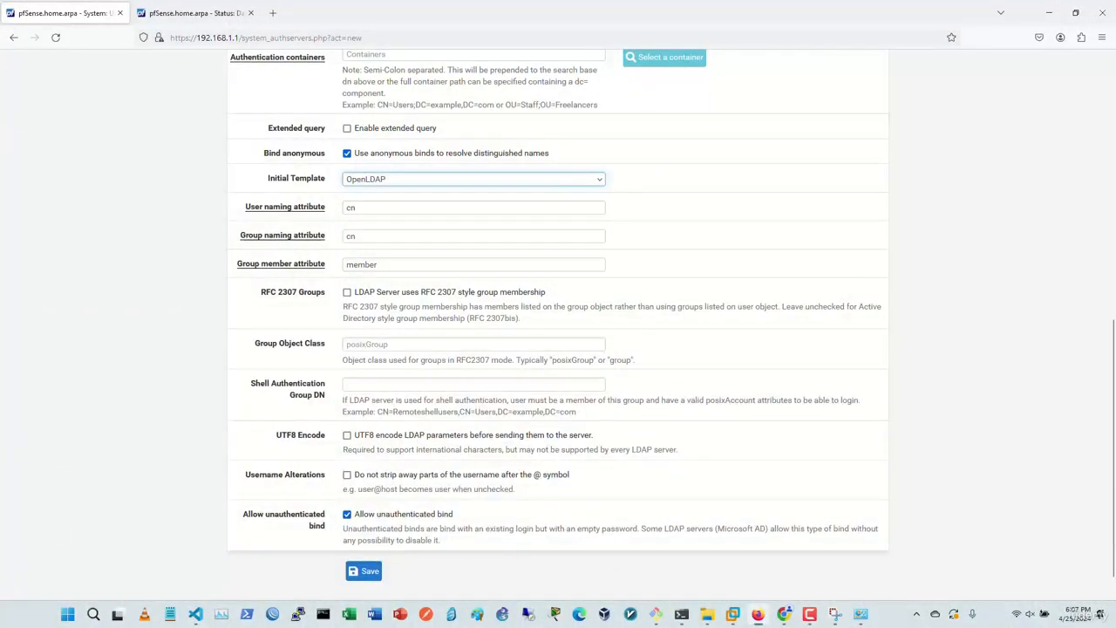
{"action": "scroll", "coordinate": [558, 325], "scroll_direction": "down", "scroll_amount": 1}
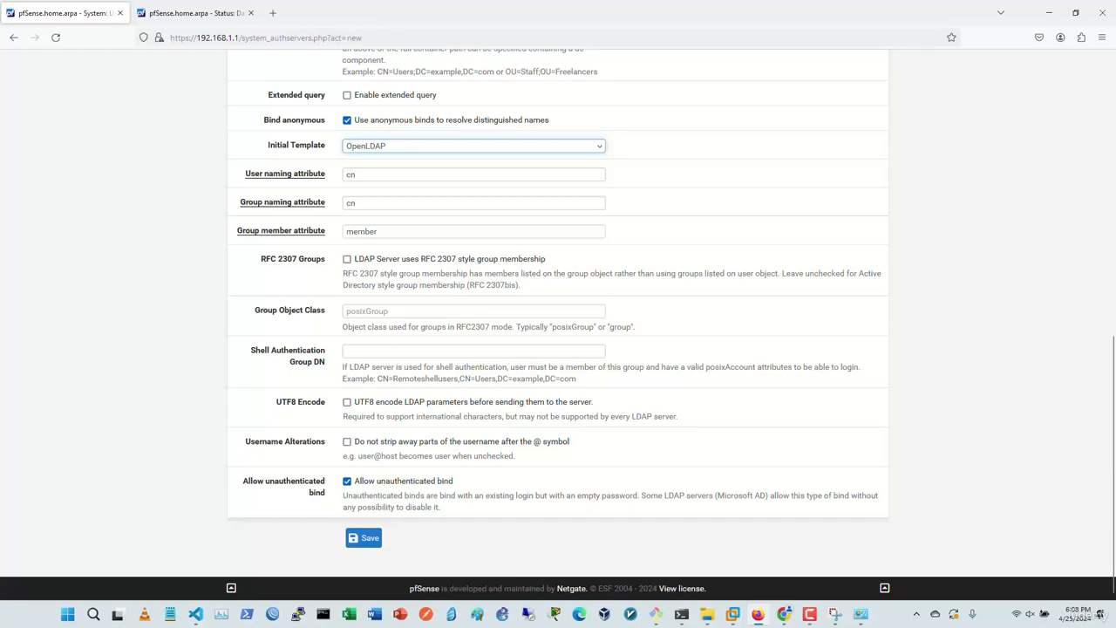
{"action": "scroll", "coordinate": [558, 322], "scroll_direction": "up", "scroll_amount": 10}
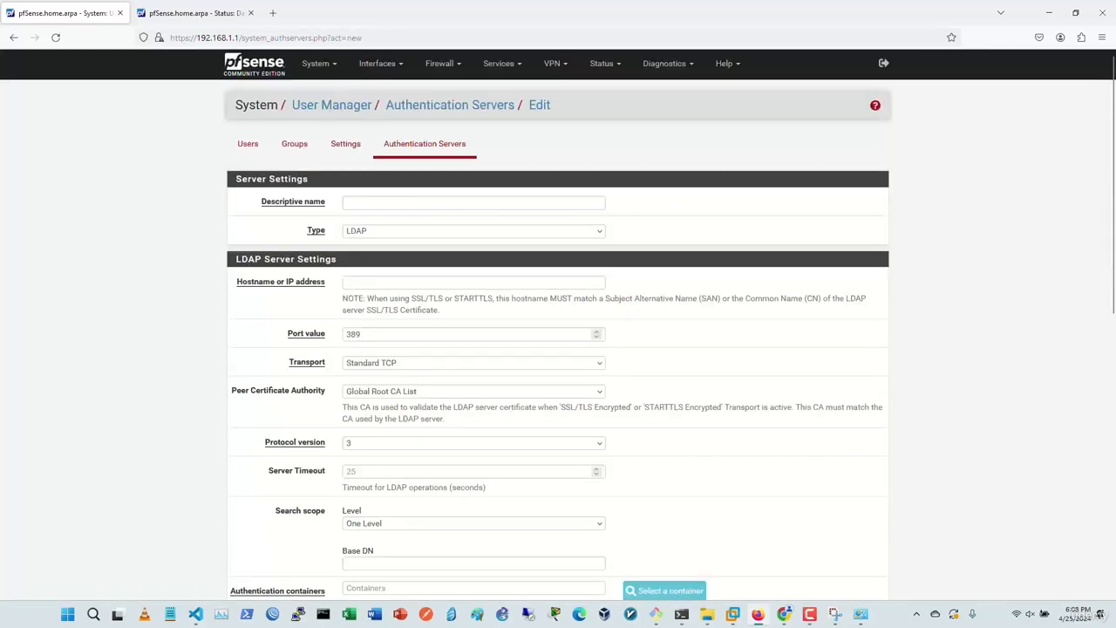
{"action": "left_click", "coordinate": [248, 144]}
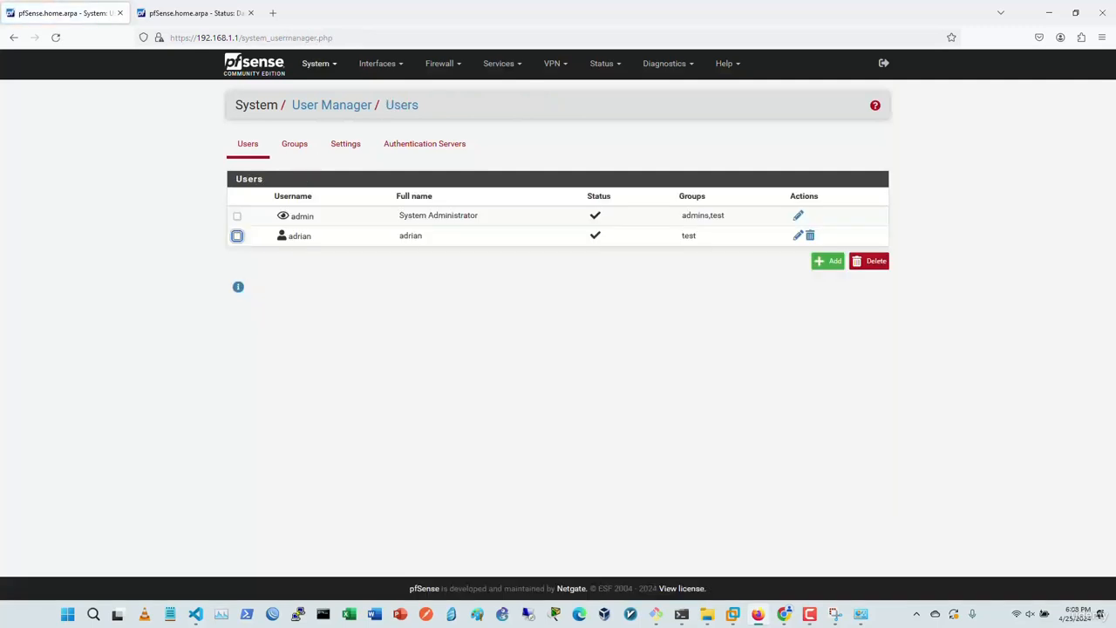
Step: On System > Update, keep the Current Stable Release (2.7.2) branch and confirm it is up to date
{"action": "left_click", "coordinate": [316, 63]}
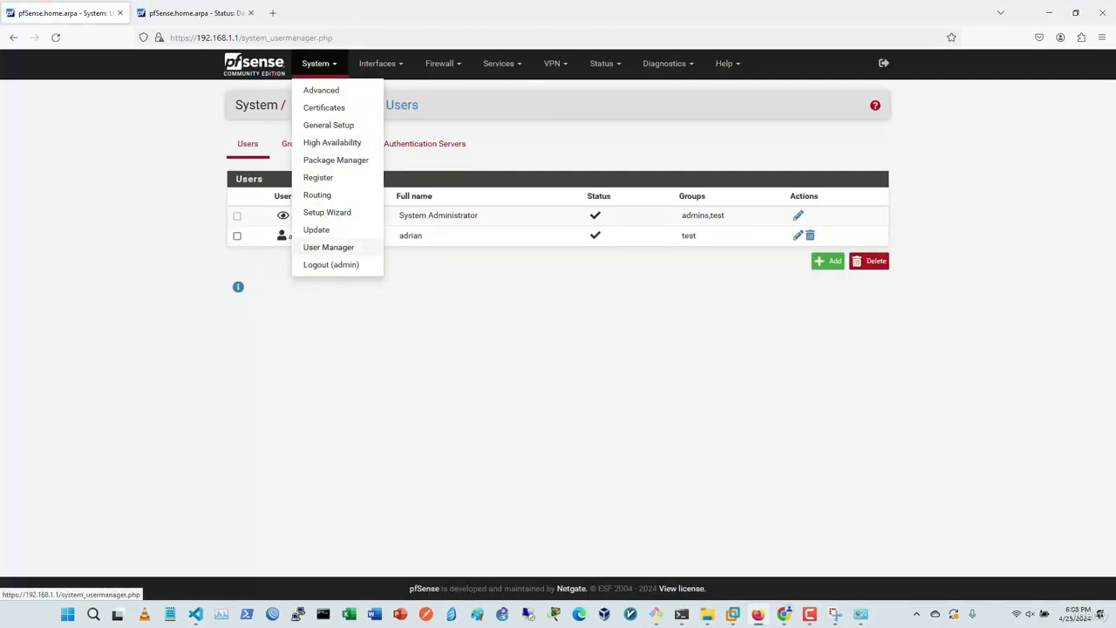
{"action": "left_click", "coordinate": [318, 230]}
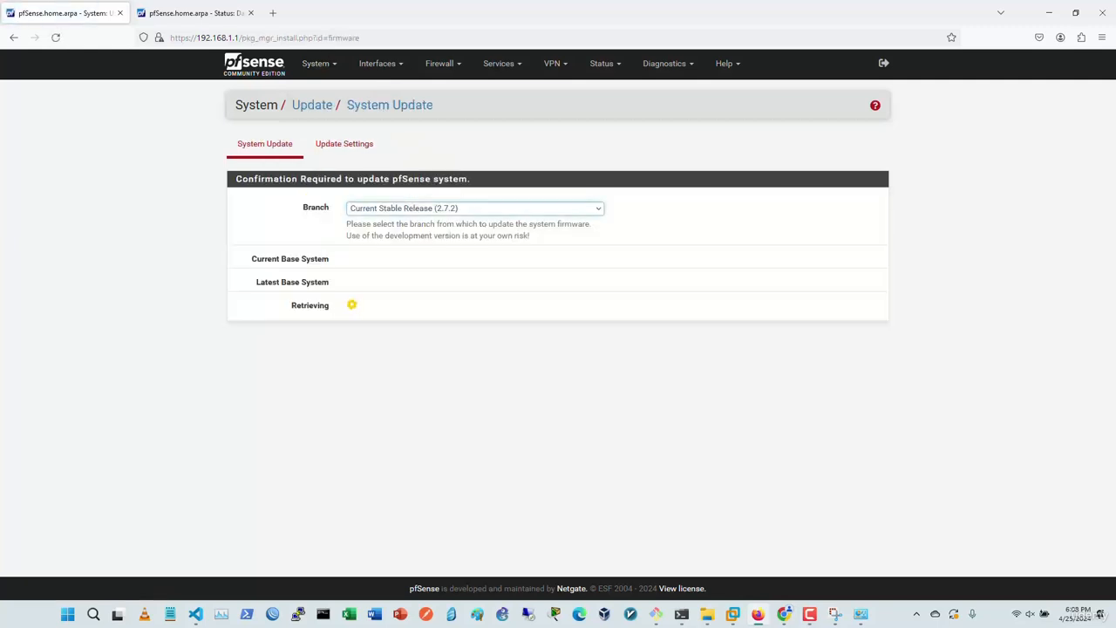
{"action": "left_click", "coordinate": [345, 144]}
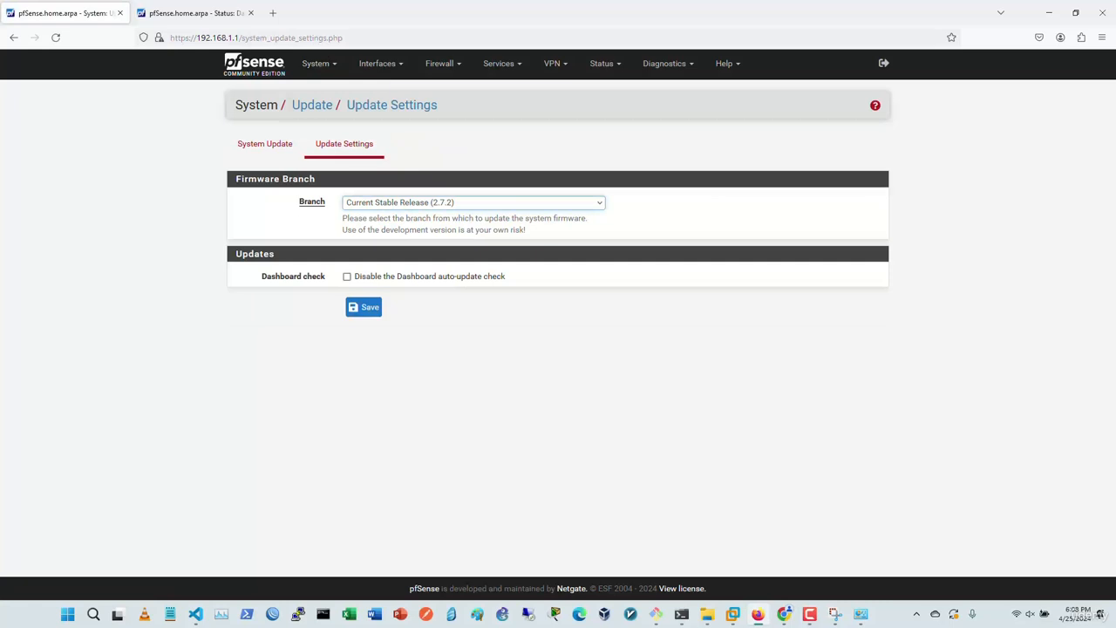
{"action": "left_click", "coordinate": [473, 202]}
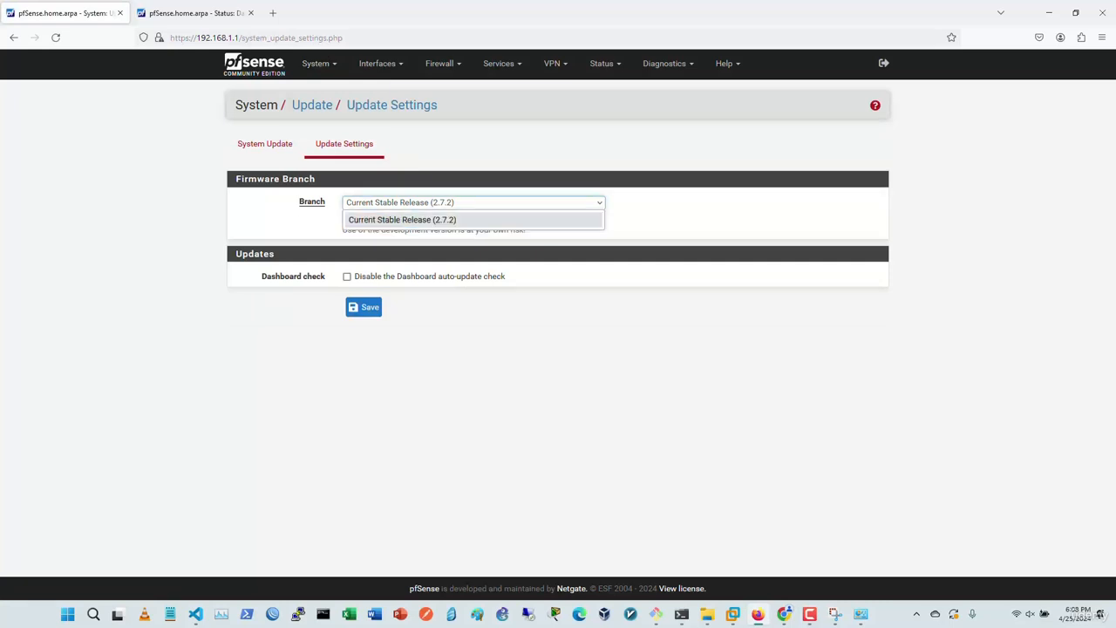
{"action": "key", "text": "Escape"}
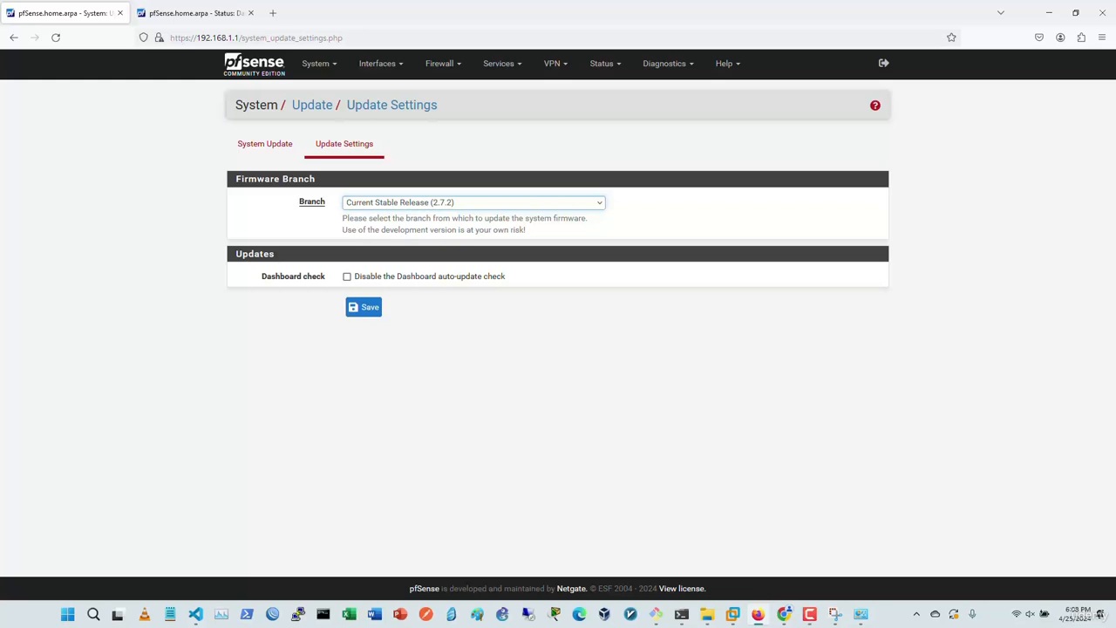
{"action": "left_click", "coordinate": [264, 143]}
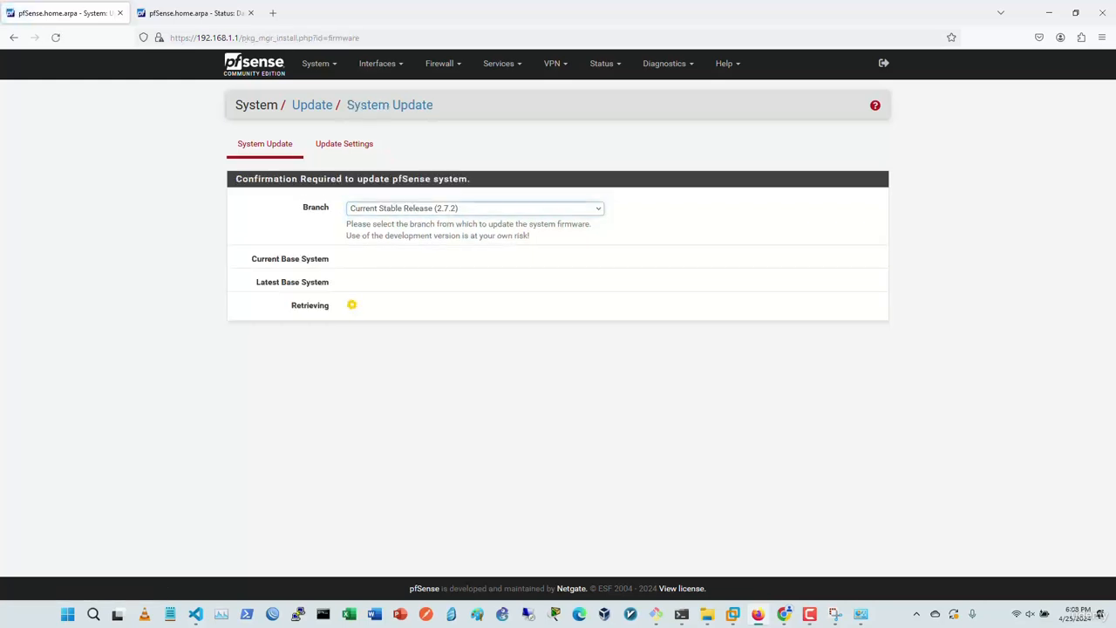
{"action": "left_click", "coordinate": [475, 208]}
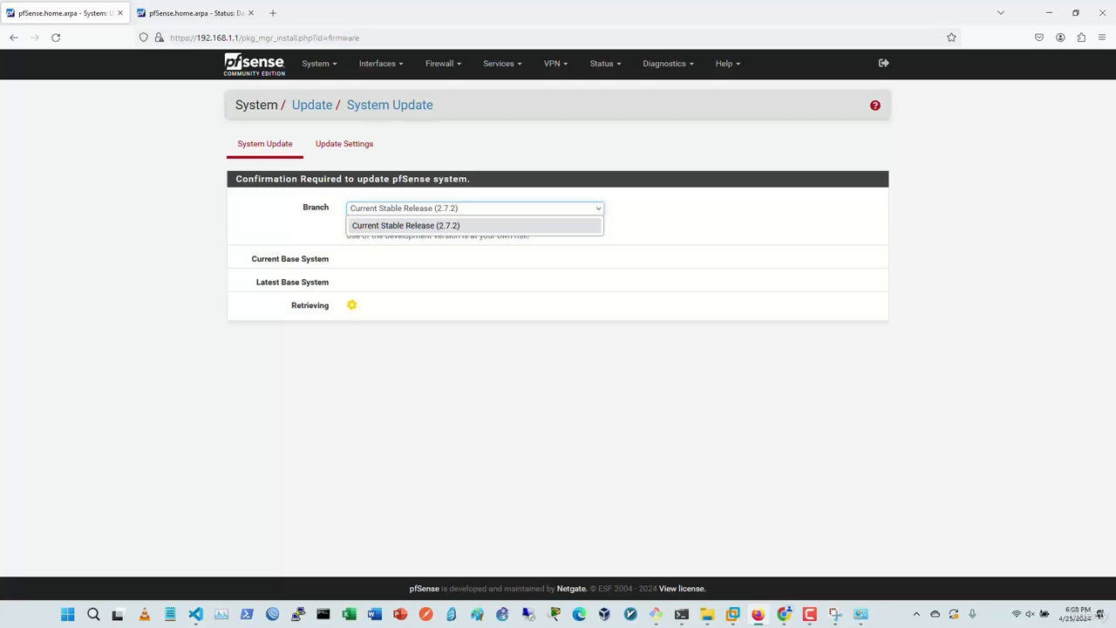
{"action": "key", "text": "Escape"}
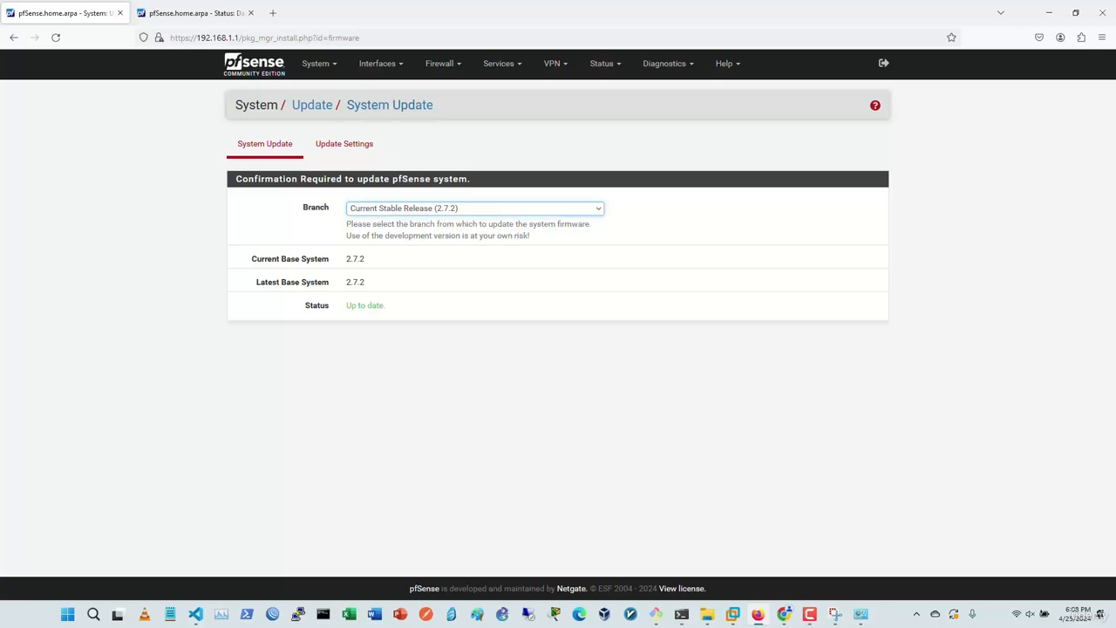
{"action": "left_click", "coordinate": [316, 63]}
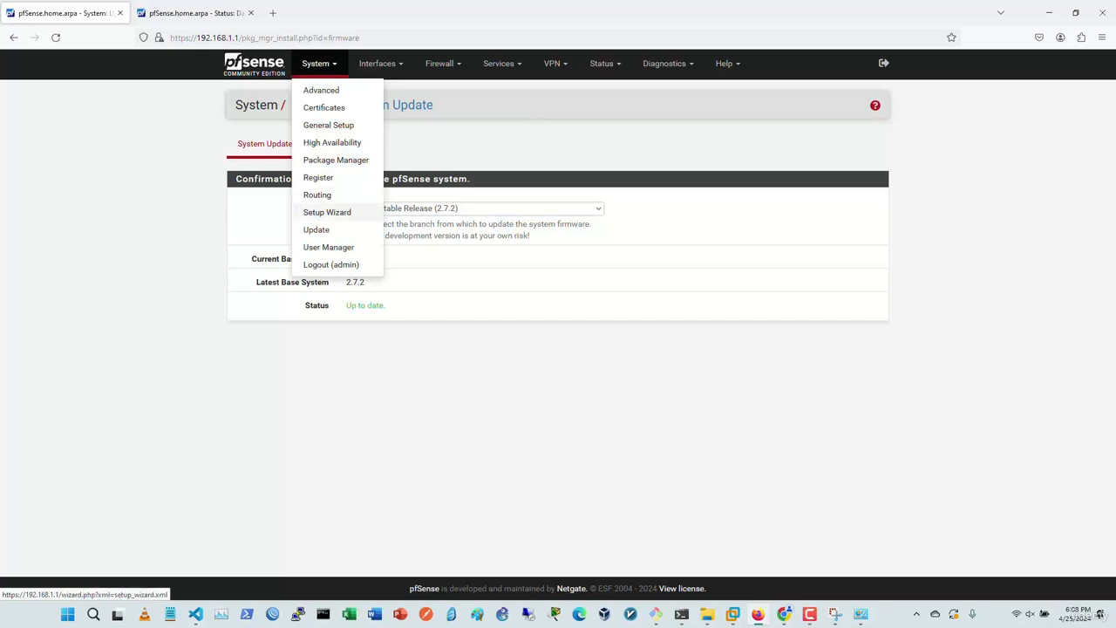
Step: View the Setup Wizard welcome page, then open the System > Routing gateways list
{"action": "left_click", "coordinate": [327, 212]}
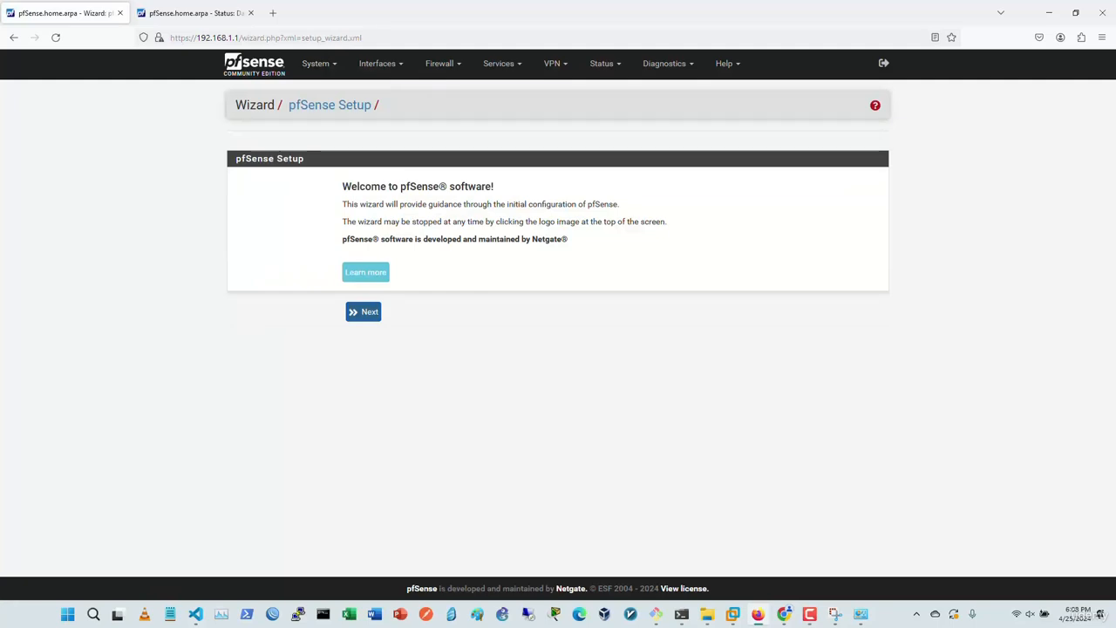
{"action": "left_click", "coordinate": [316, 63]}
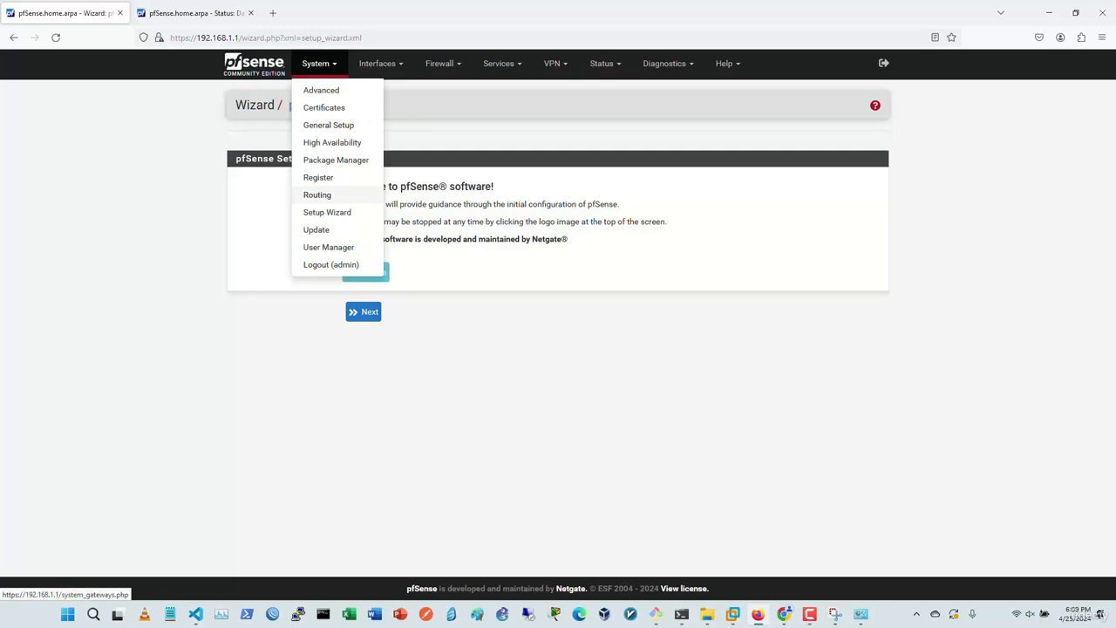
{"action": "left_click", "coordinate": [316, 195]}
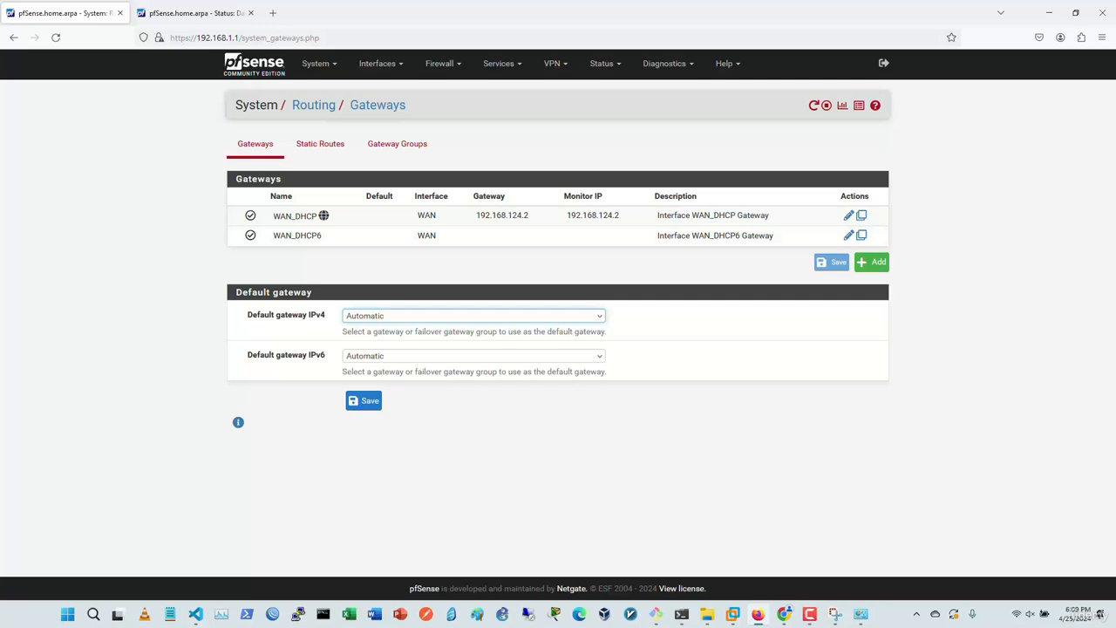
Step: Review the default gateway choices, keep both on Automatic, and save and apply
{"action": "left_click", "coordinate": [473, 316]}
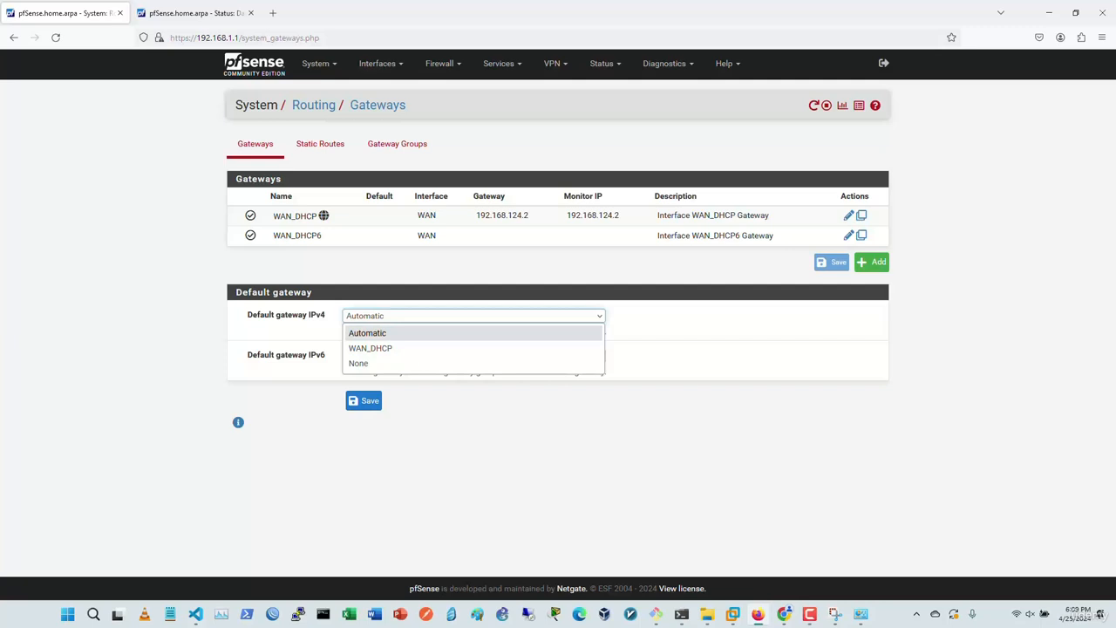
{"action": "left_click", "coordinate": [473, 316]}
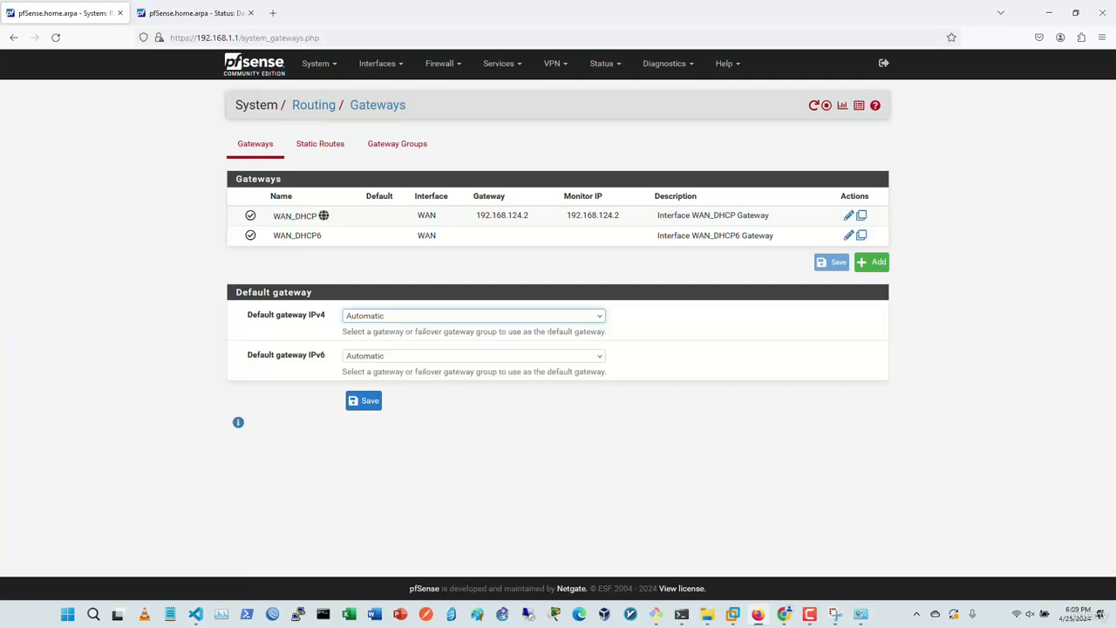
{"action": "left_click", "coordinate": [473, 356]}
{"action": "left_click", "coordinate": [474, 356]}
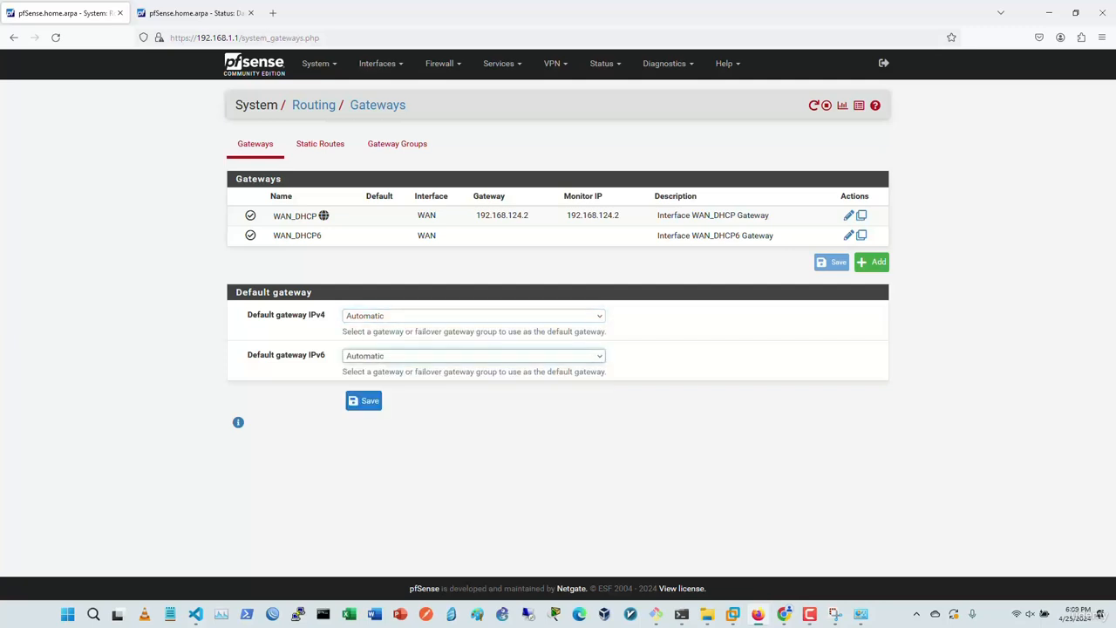
{"action": "left_click", "coordinate": [363, 400]}
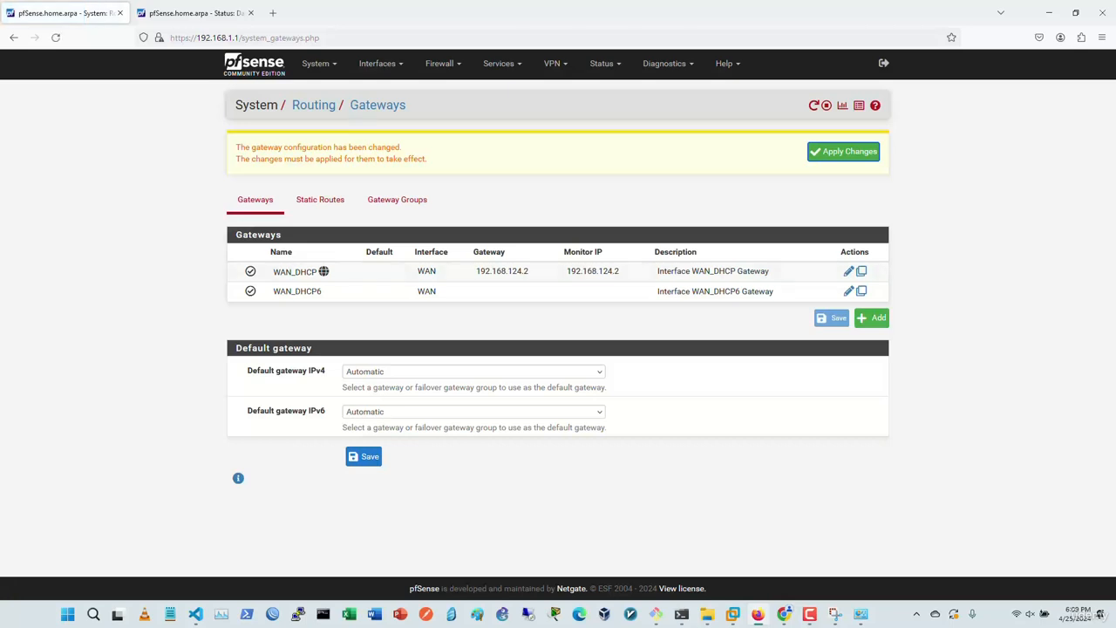
{"action": "left_click", "coordinate": [843, 152]}
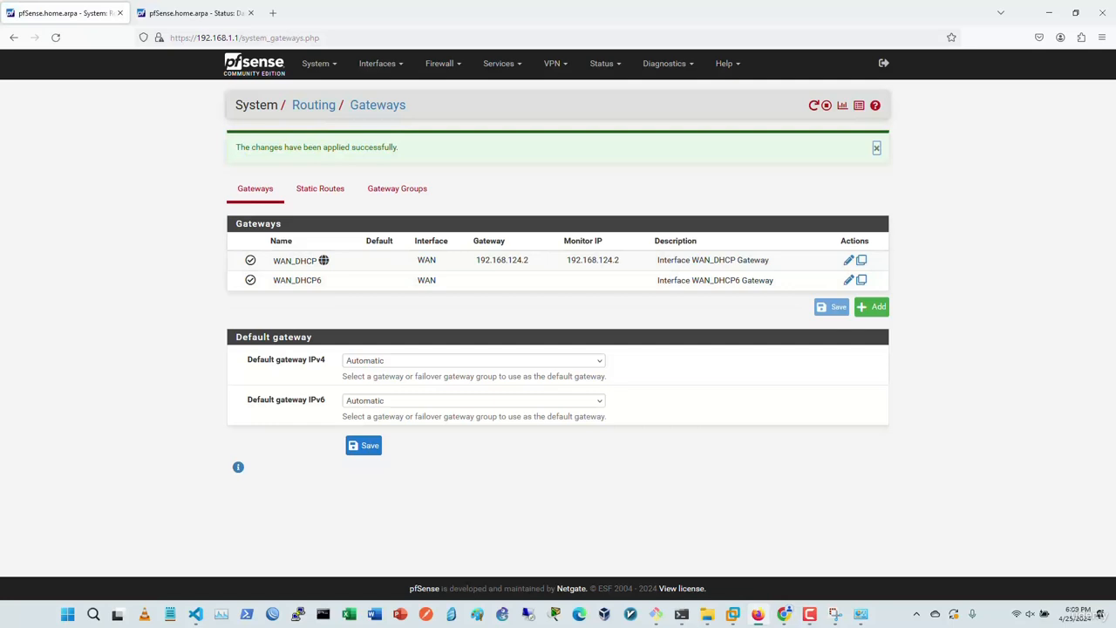
Step: Make WAN_DHCP the default IPv4 and WAN_DHCP6 the default IPv6 gateway, then save and apply
{"action": "left_click", "coordinate": [473, 401]}
{"action": "left_click", "coordinate": [474, 401]}
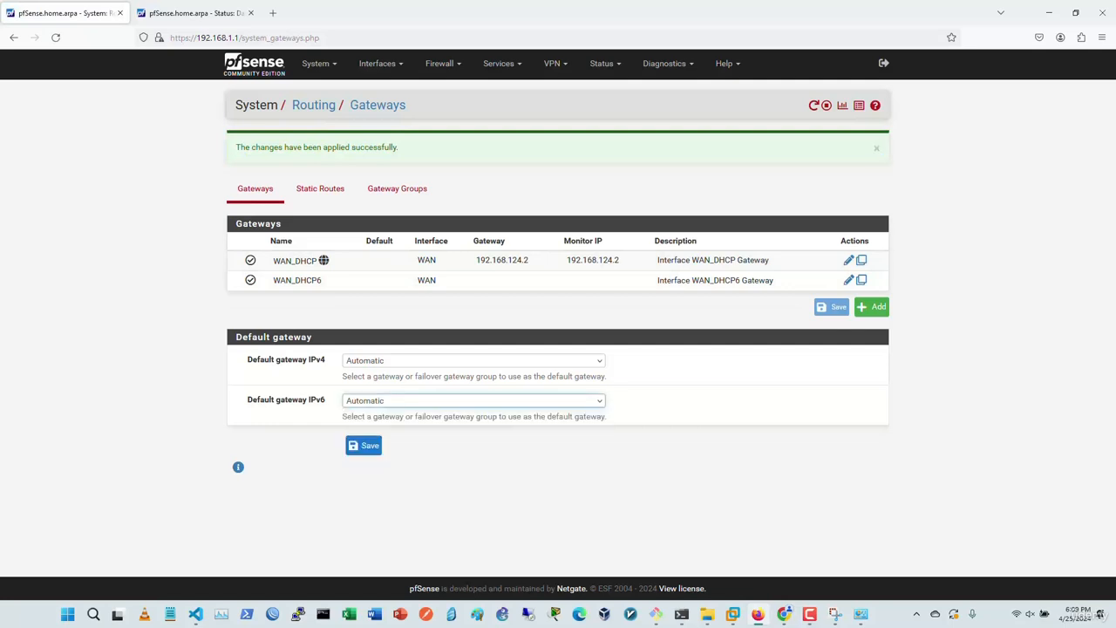
{"action": "left_click", "coordinate": [473, 360]}
{"action": "left_click", "coordinate": [370, 391]}
{"action": "left_click", "coordinate": [473, 401]}
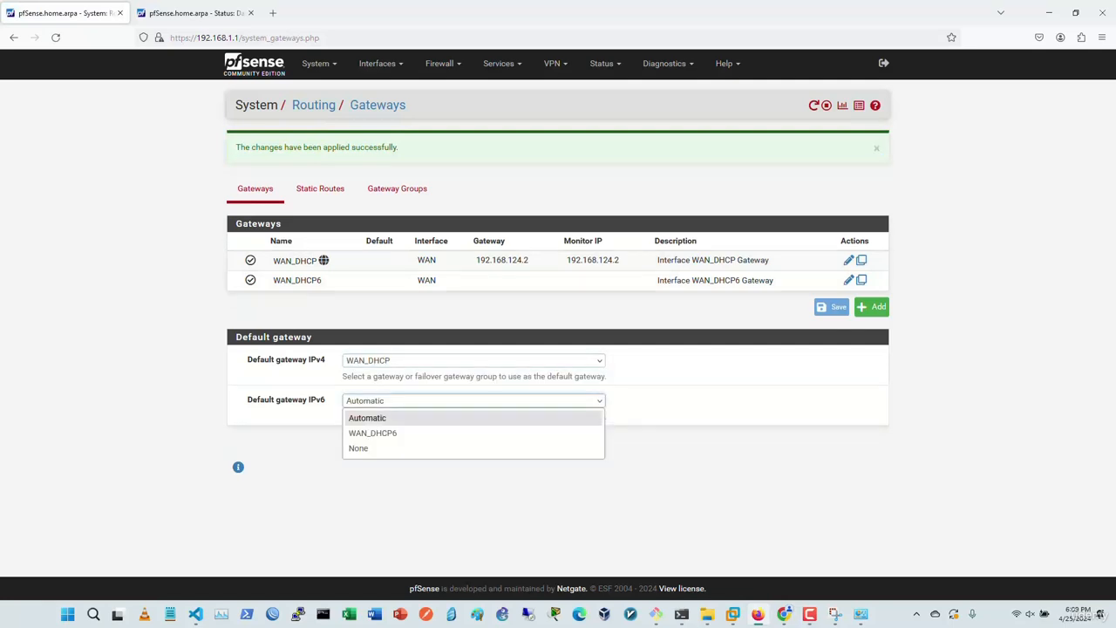
{"action": "left_click", "coordinate": [373, 433]}
{"action": "left_click", "coordinate": [363, 445]}
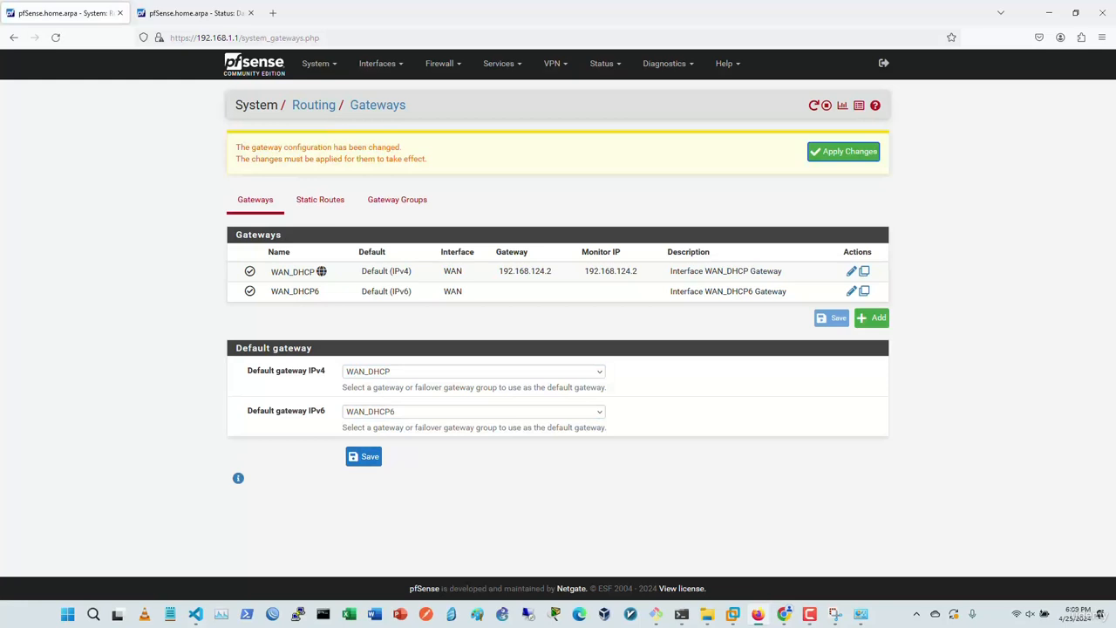
{"action": "left_click", "coordinate": [844, 152]}
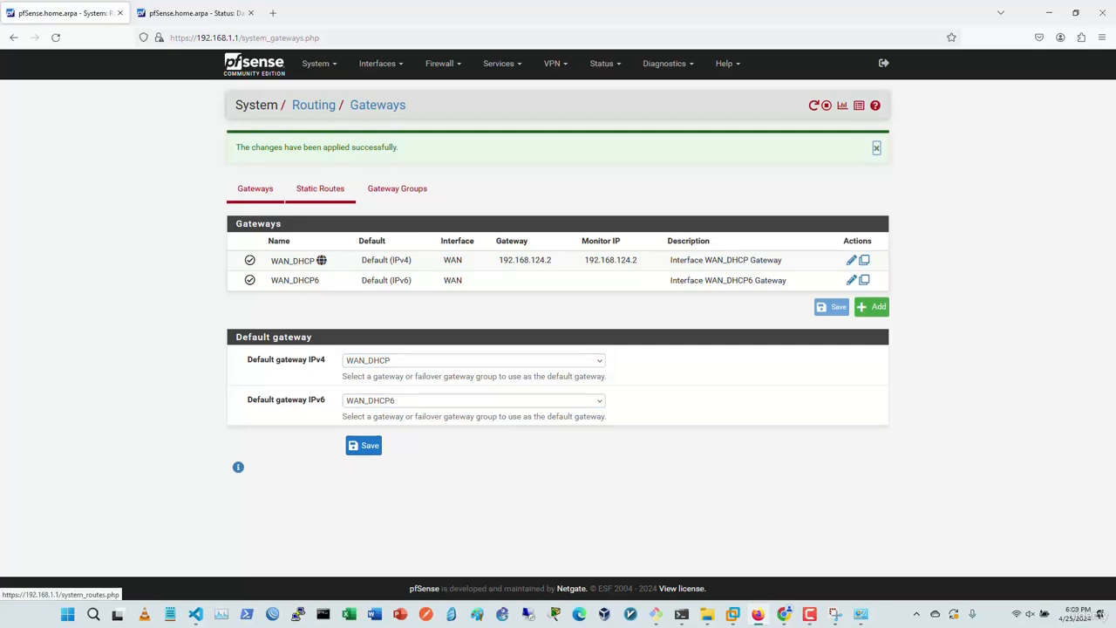
{"action": "left_click", "coordinate": [320, 188]}
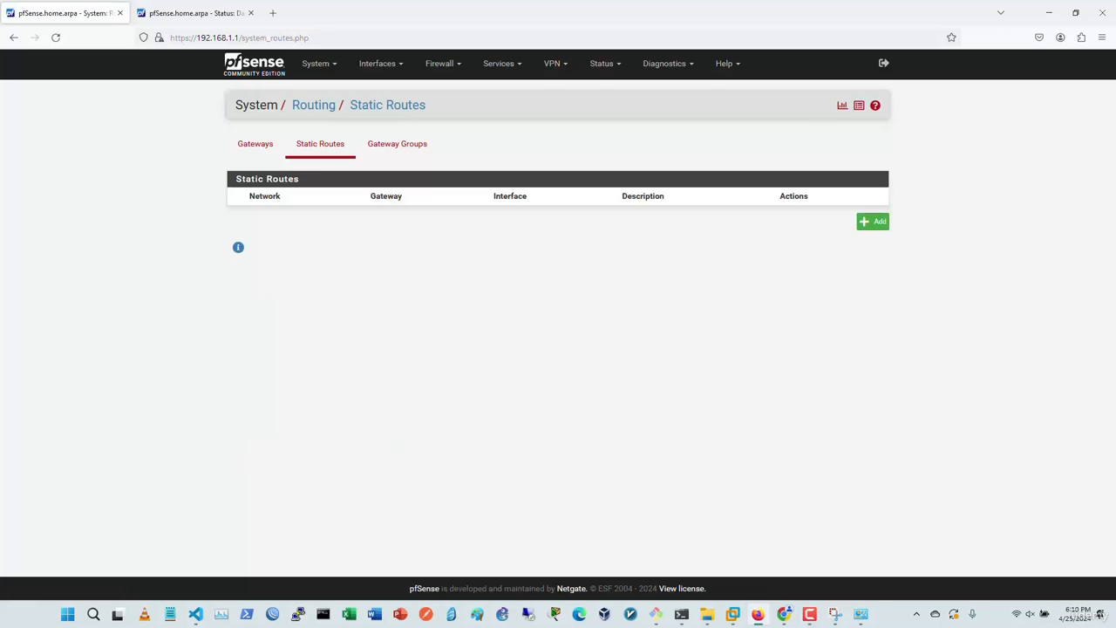
Step: Preview a new static route's gateway choices, keep WAN_DHCP unsaved, and return to Routing Gateways
{"action": "left_click", "coordinate": [873, 221]}
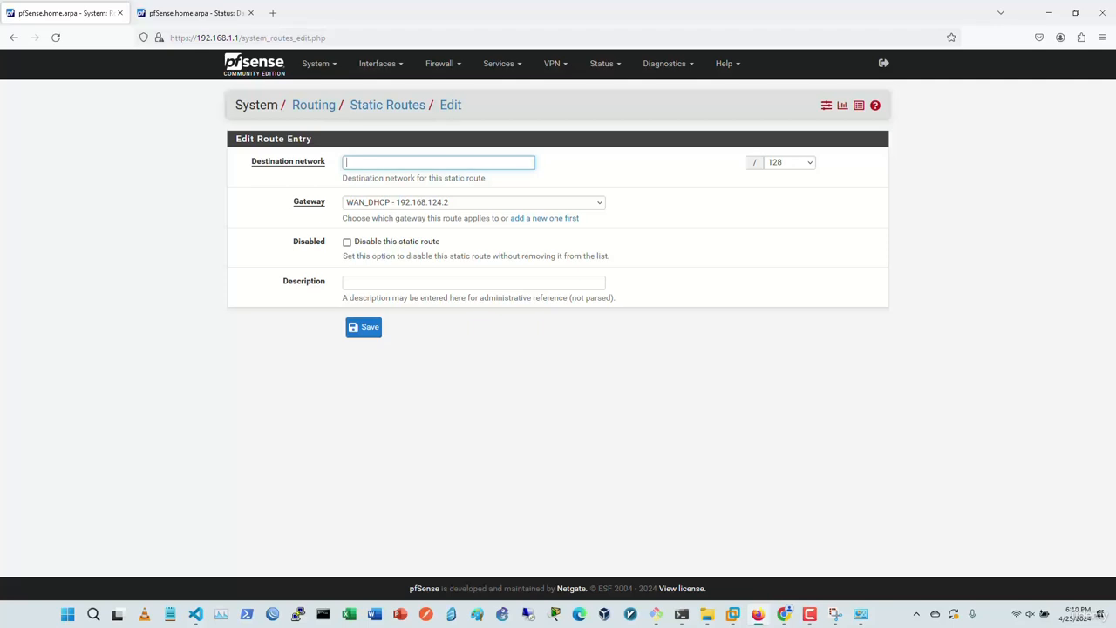
{"action": "left_click", "coordinate": [474, 202]}
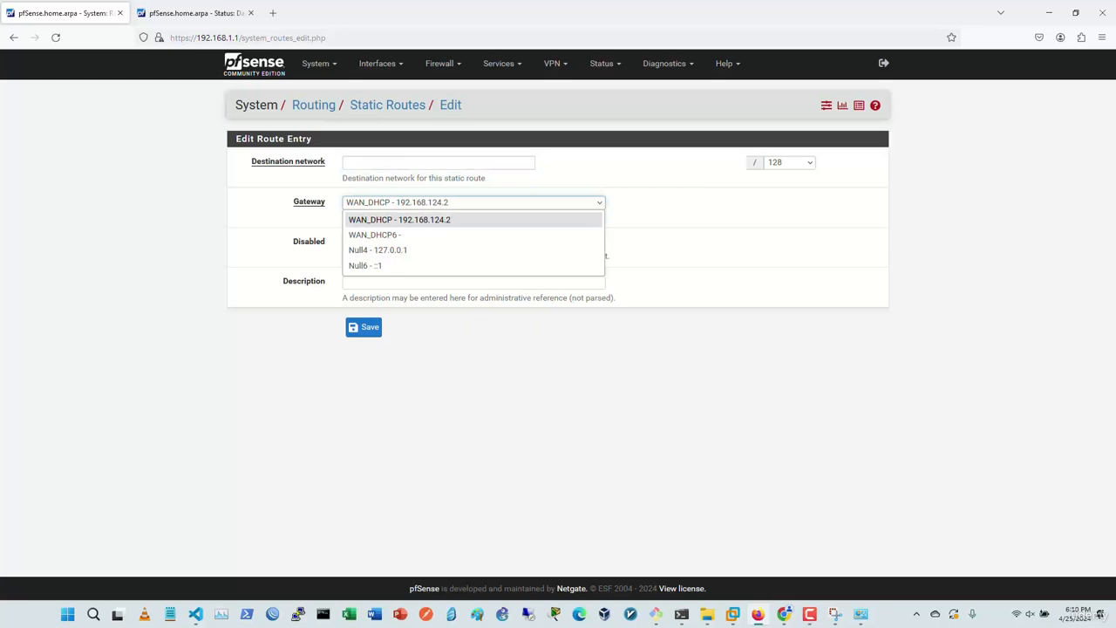
{"action": "key", "text": "Escape"}
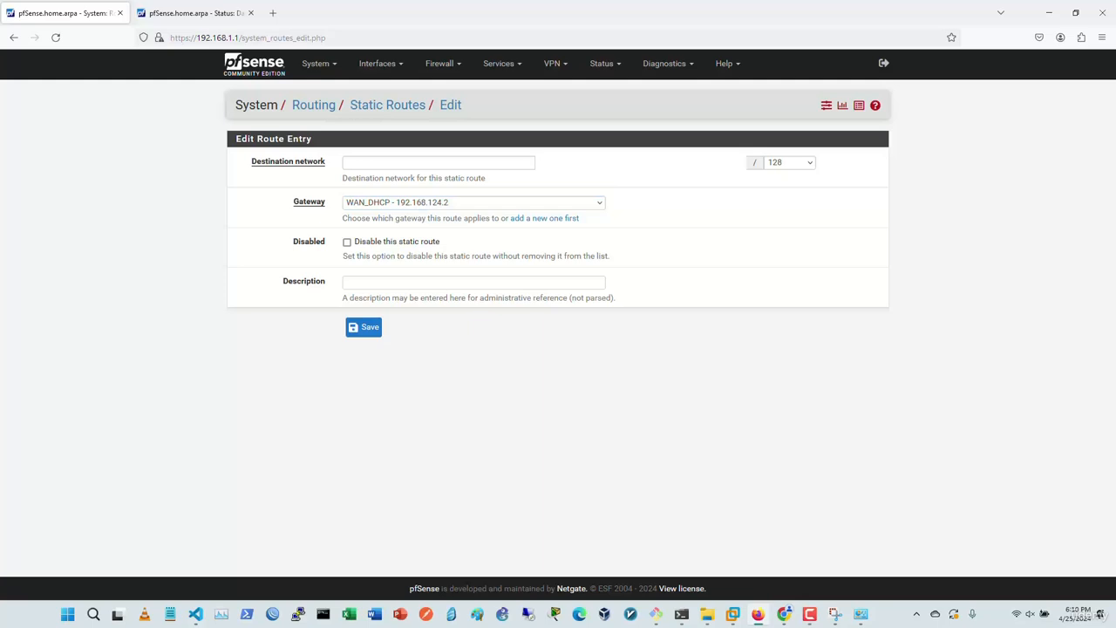
{"action": "left_click", "coordinate": [318, 63]}
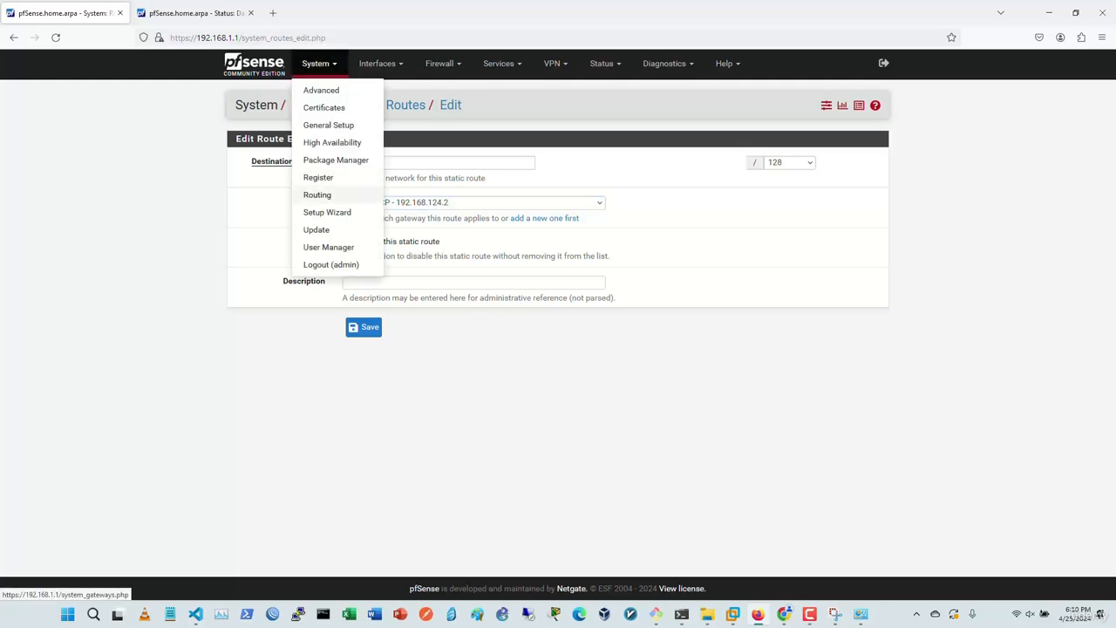
{"action": "left_click", "coordinate": [317, 194]}
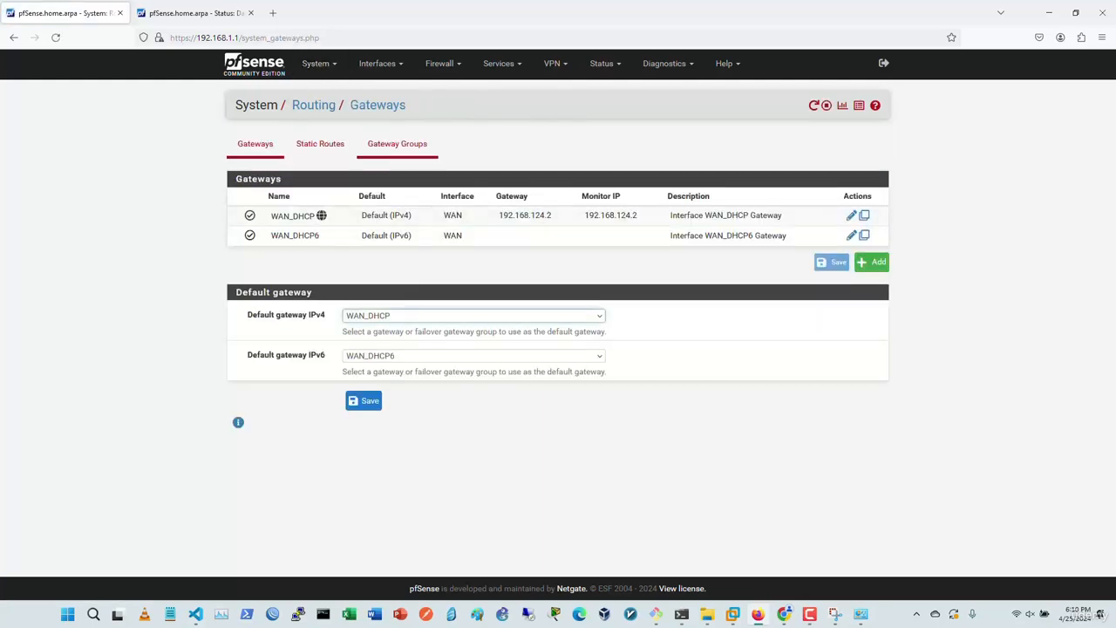
{"action": "left_click", "coordinate": [320, 144]}
{"action": "left_click", "coordinate": [396, 144]}
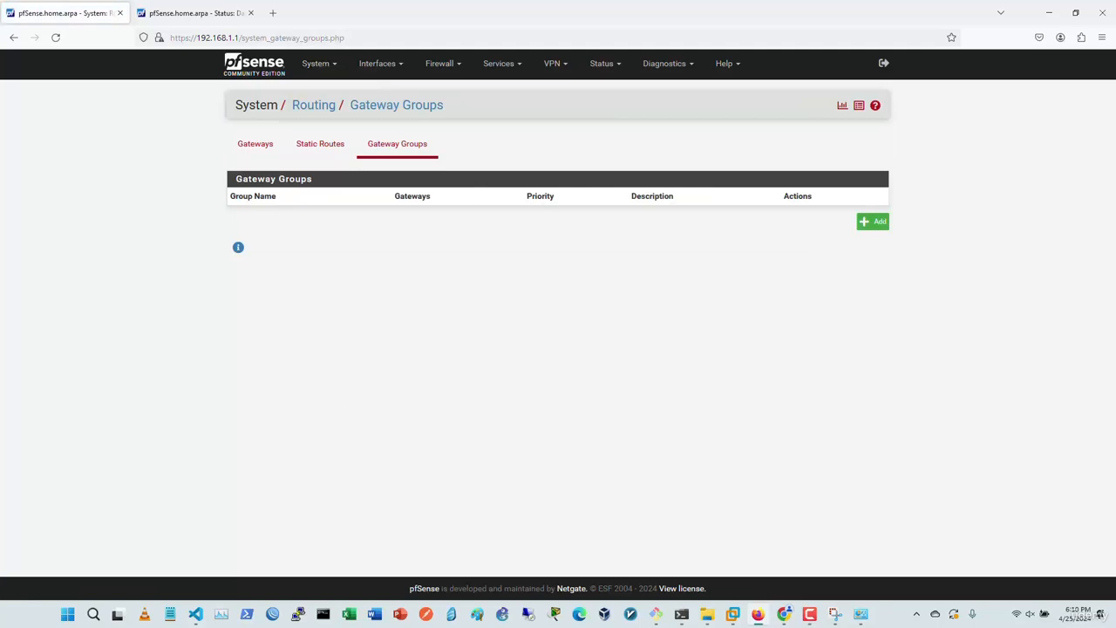
{"action": "left_click", "coordinate": [873, 222]}
{"action": "left_click", "coordinate": [314, 106]}
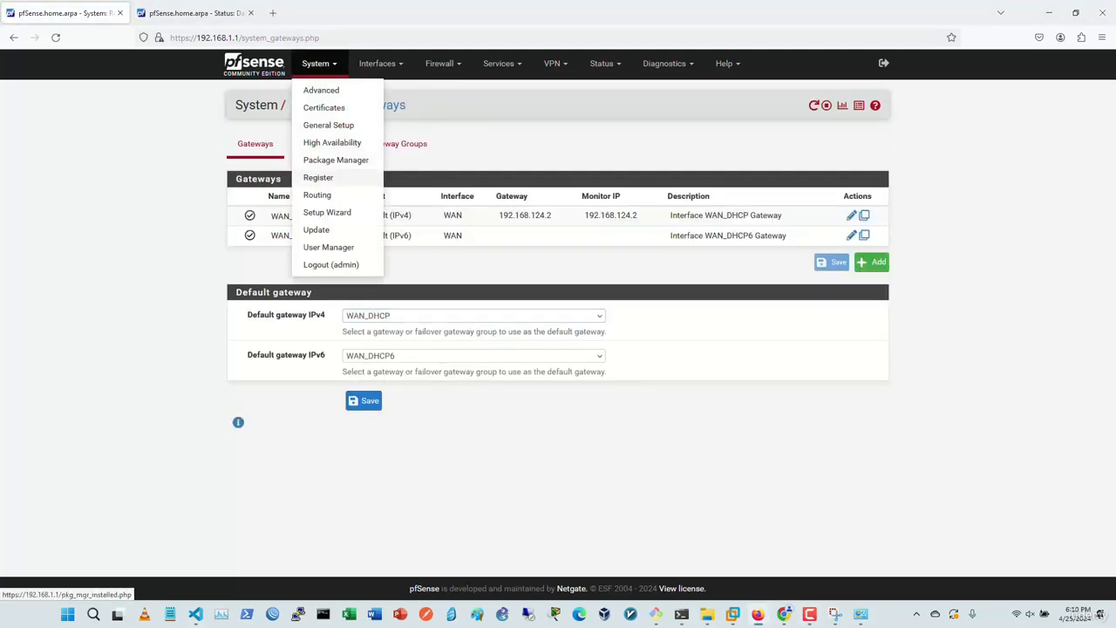
Step: View the Register pfSense page with its empty activation token field for a Plus upgrade
{"action": "left_click", "coordinate": [318, 177]}
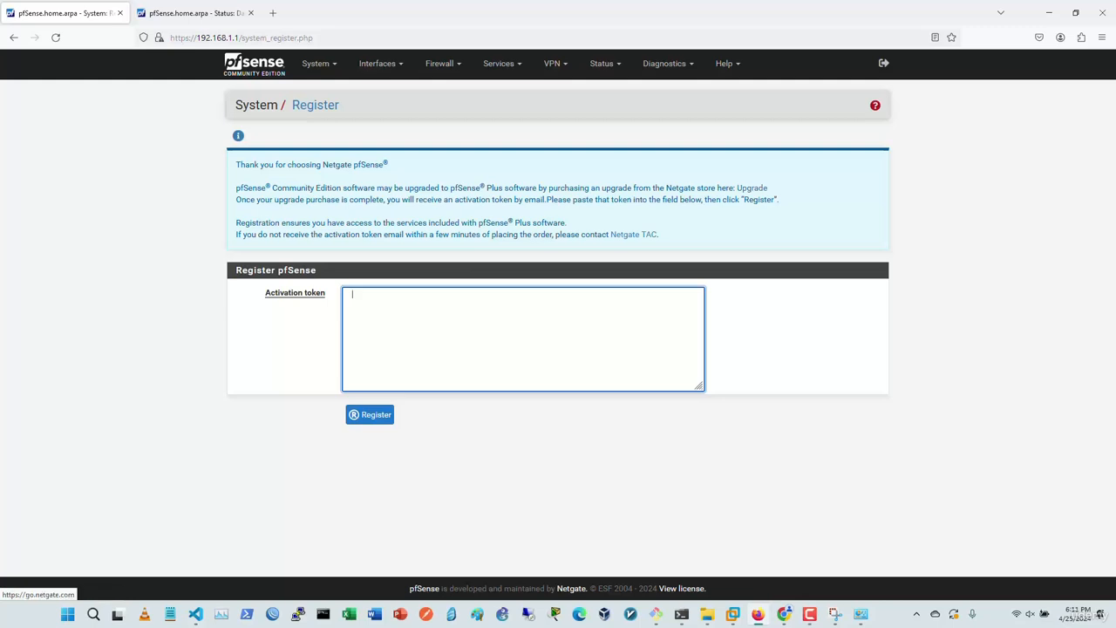
{"action": "left_click", "coordinate": [316, 63]}
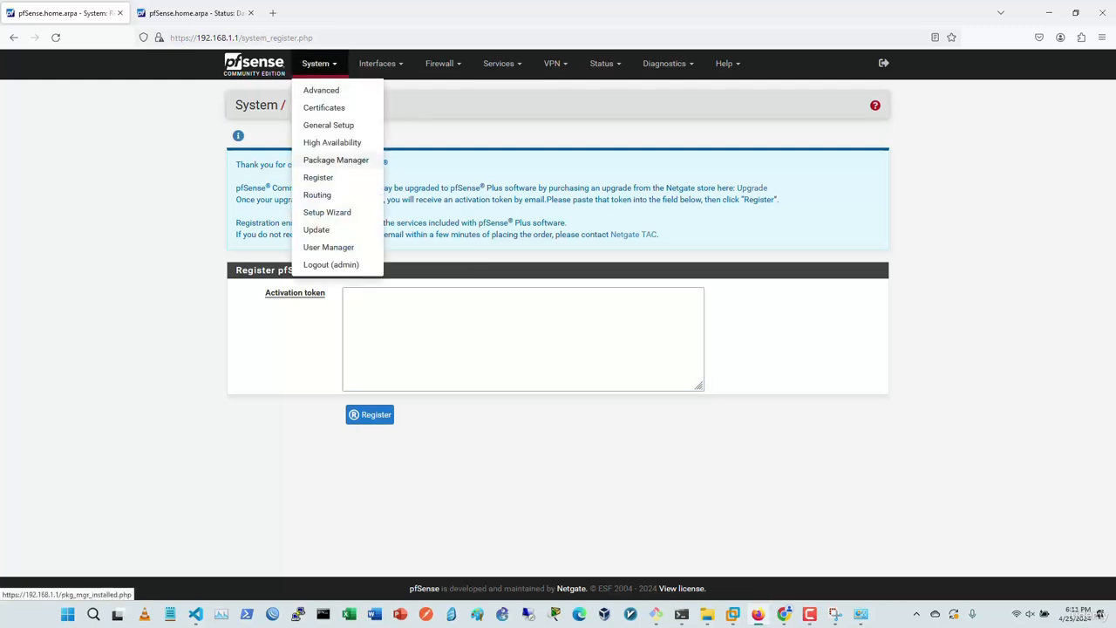
Step: Confirm Package Manager shows no installed packages, then list Available Packages starting with acme
{"action": "left_click", "coordinate": [336, 159]}
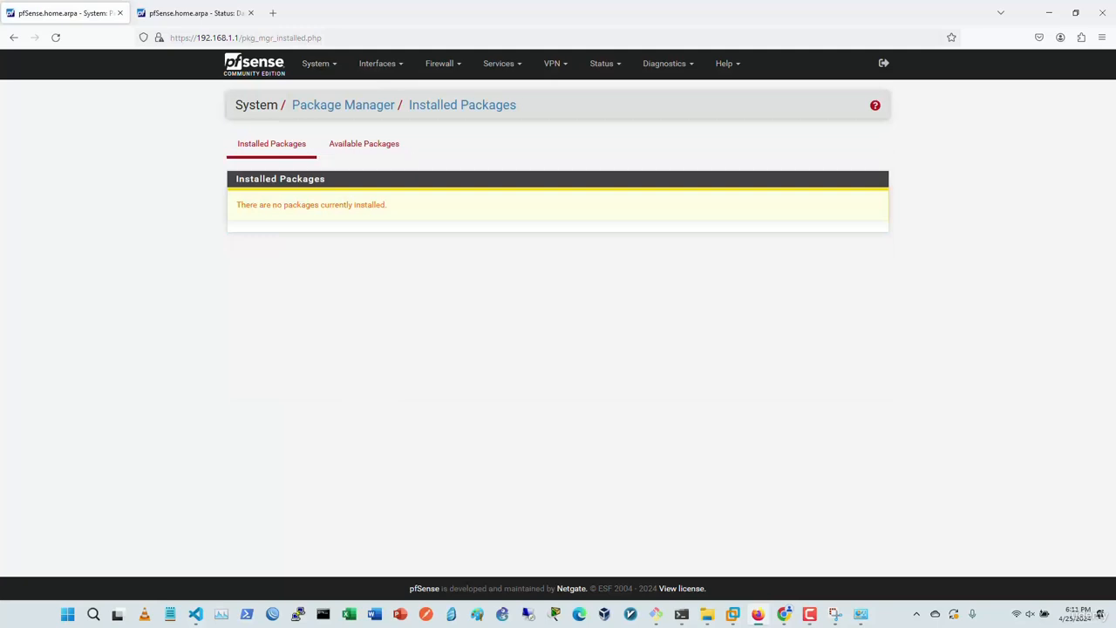
{"action": "left_click", "coordinate": [363, 144]}
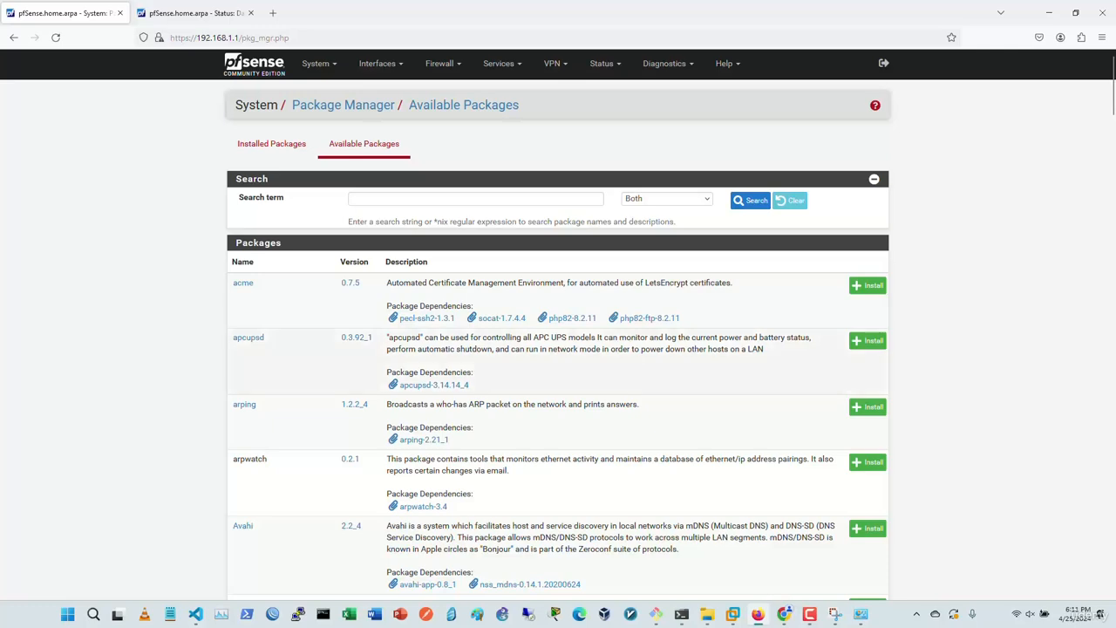
Step: Browse the Available Packages list from acme through nmap, Notes and ntopng, none installed
{"action": "scroll", "coordinate": [558, 349], "scroll_direction": "down", "scroll_amount": 7}
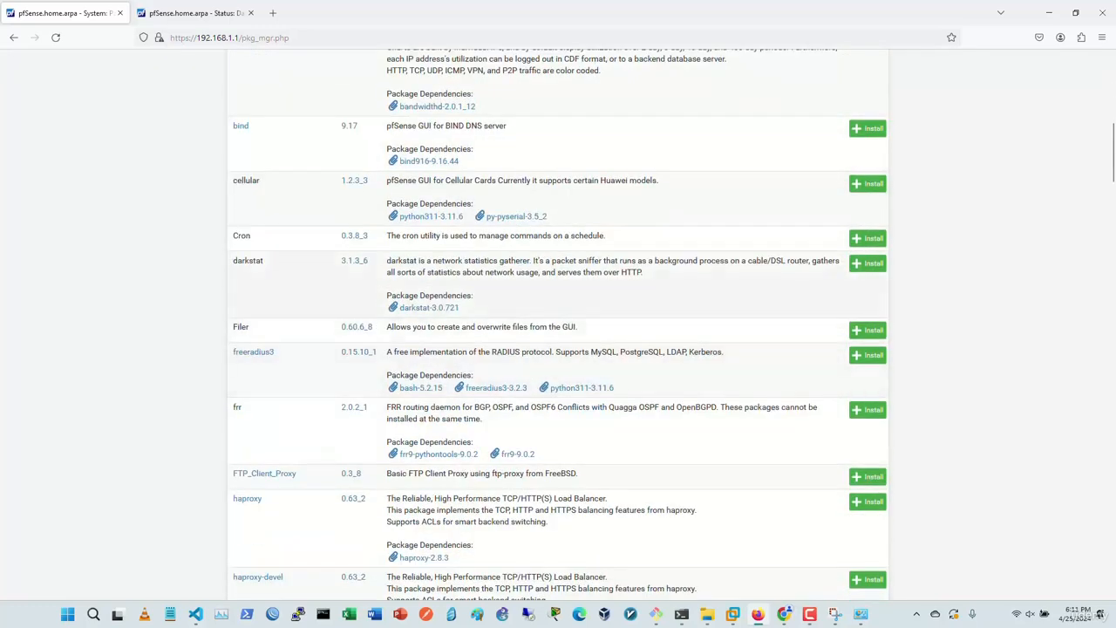
{"action": "scroll", "coordinate": [558, 323], "scroll_direction": "down", "scroll_amount": 2}
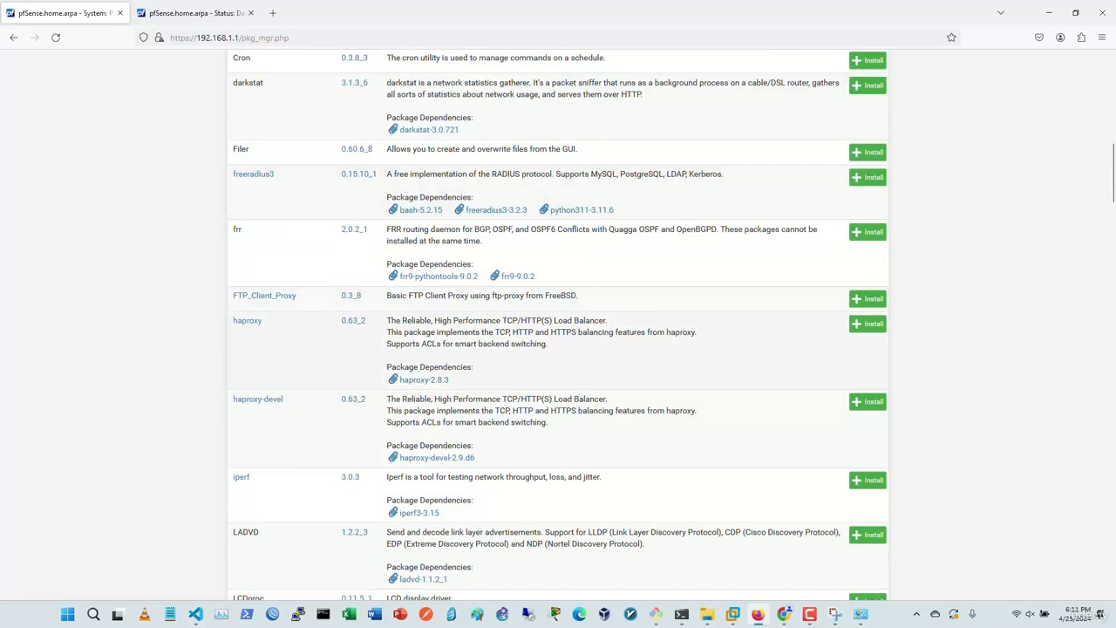
{"action": "scroll", "coordinate": [558, 325], "scroll_direction": "down", "scroll_amount": 1}
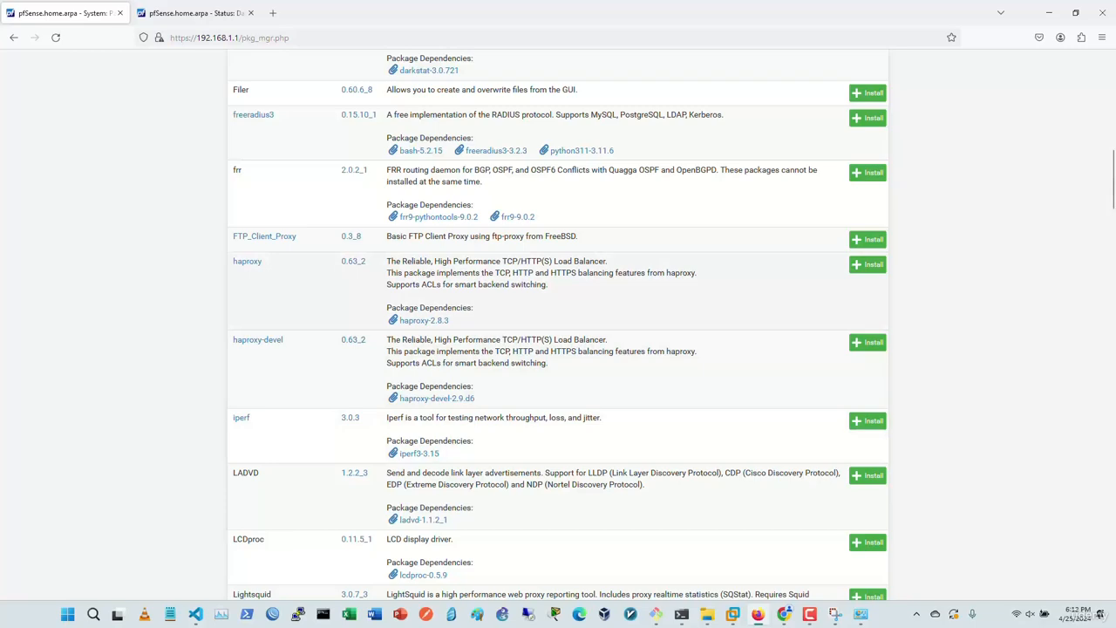
{"action": "scroll", "coordinate": [558, 324], "scroll_direction": "up", "scroll_amount": 4}
{"action": "scroll", "coordinate": [558, 324], "scroll_direction": "up", "scroll_amount": 10}
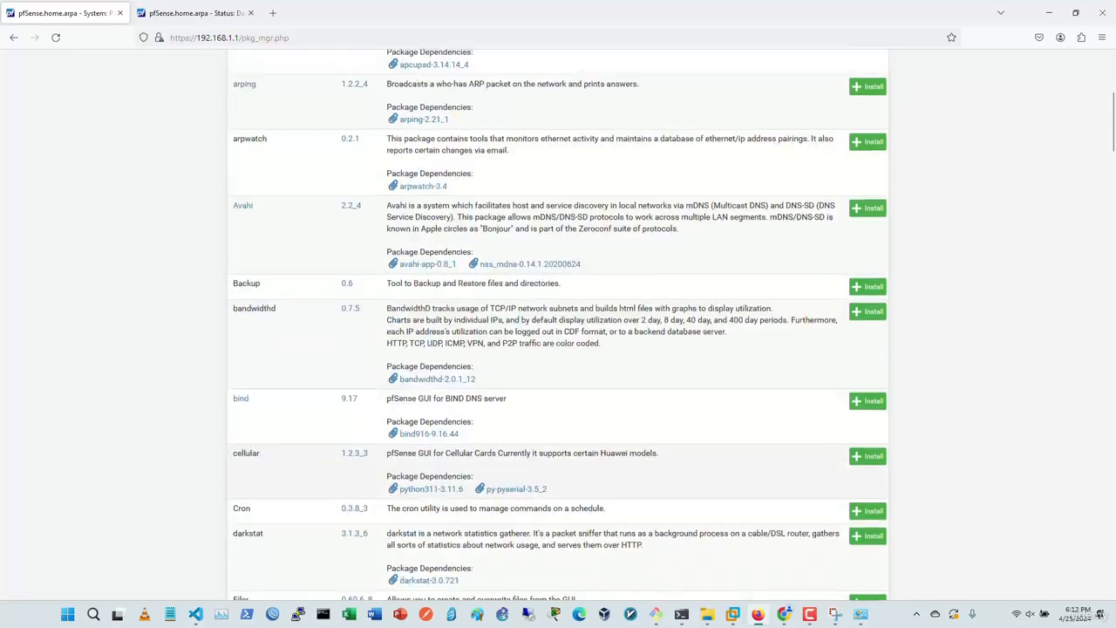
{"action": "scroll", "coordinate": [558, 325], "scroll_direction": "down", "scroll_amount": 11}
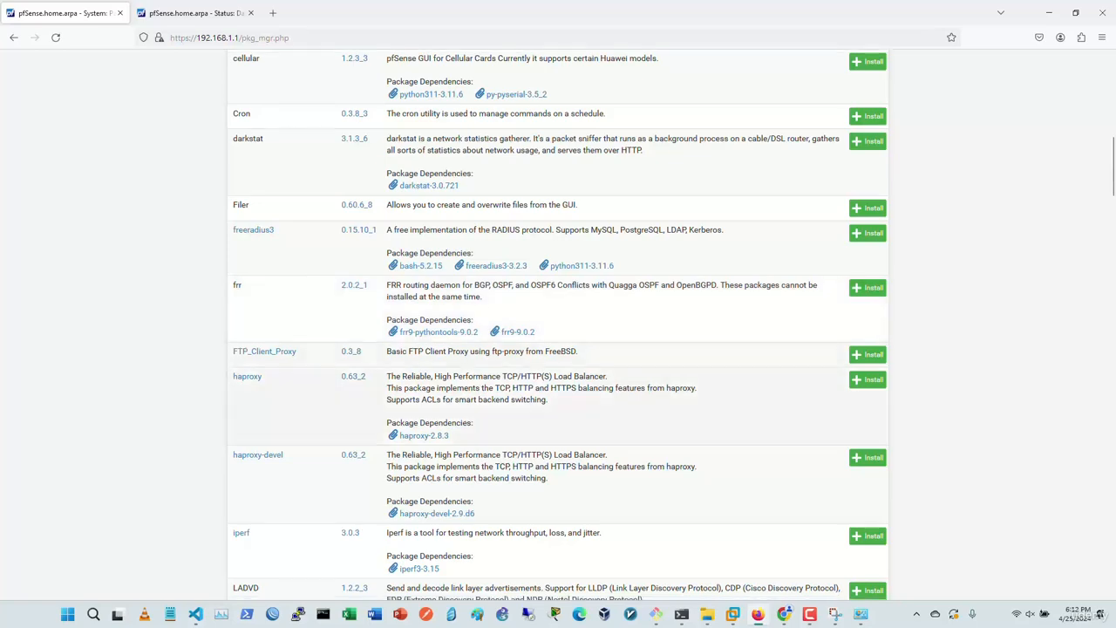
{"action": "scroll", "coordinate": [558, 324], "scroll_direction": "down", "scroll_amount": 4}
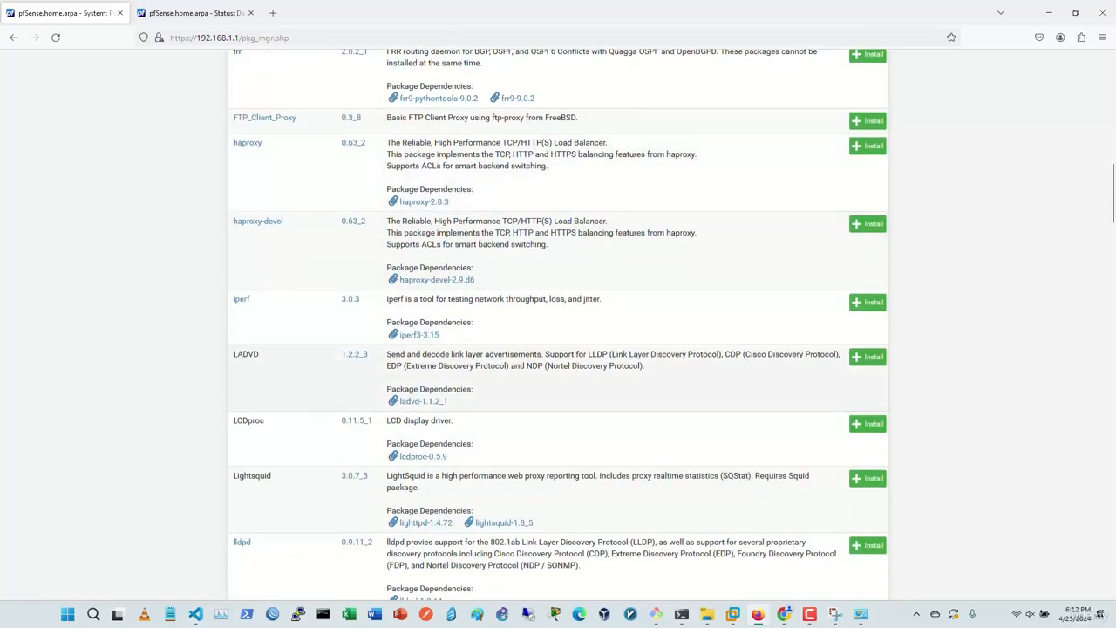
{"action": "scroll", "coordinate": [558, 324], "scroll_direction": "down", "scroll_amount": 2}
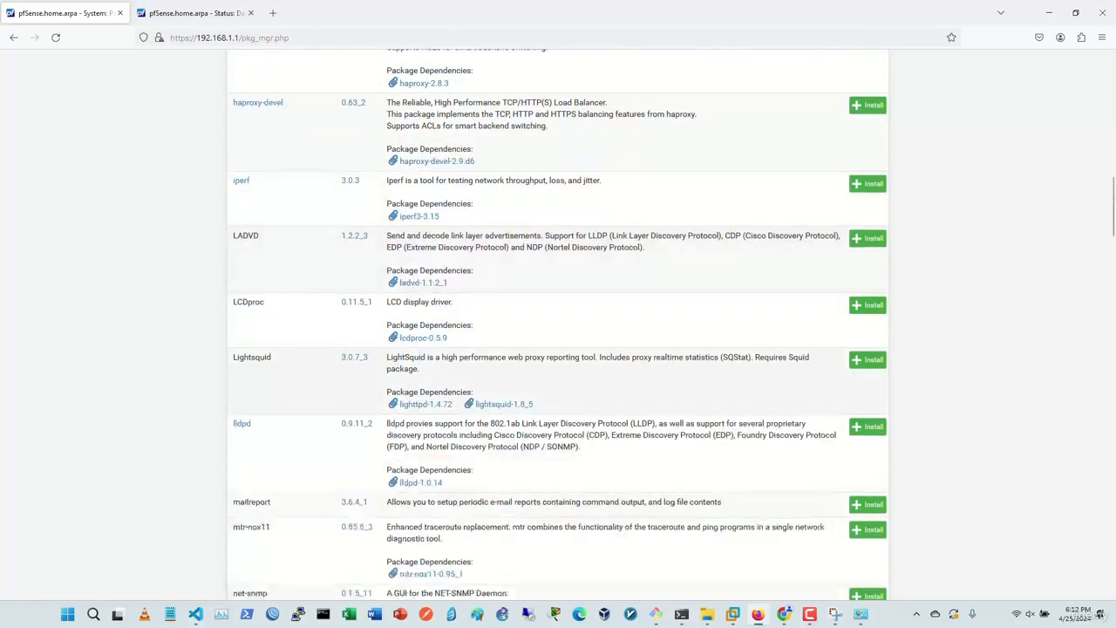
{"action": "scroll", "coordinate": [558, 324], "scroll_direction": "down", "scroll_amount": 3}
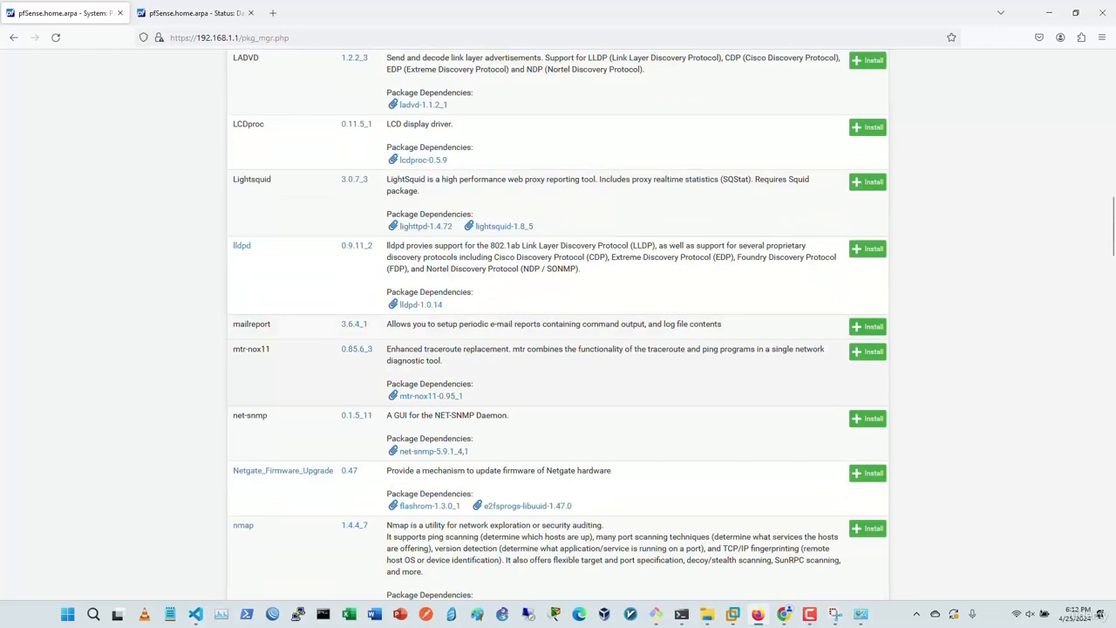
{"action": "scroll", "coordinate": [558, 324], "scroll_direction": "up", "scroll_amount": 20}
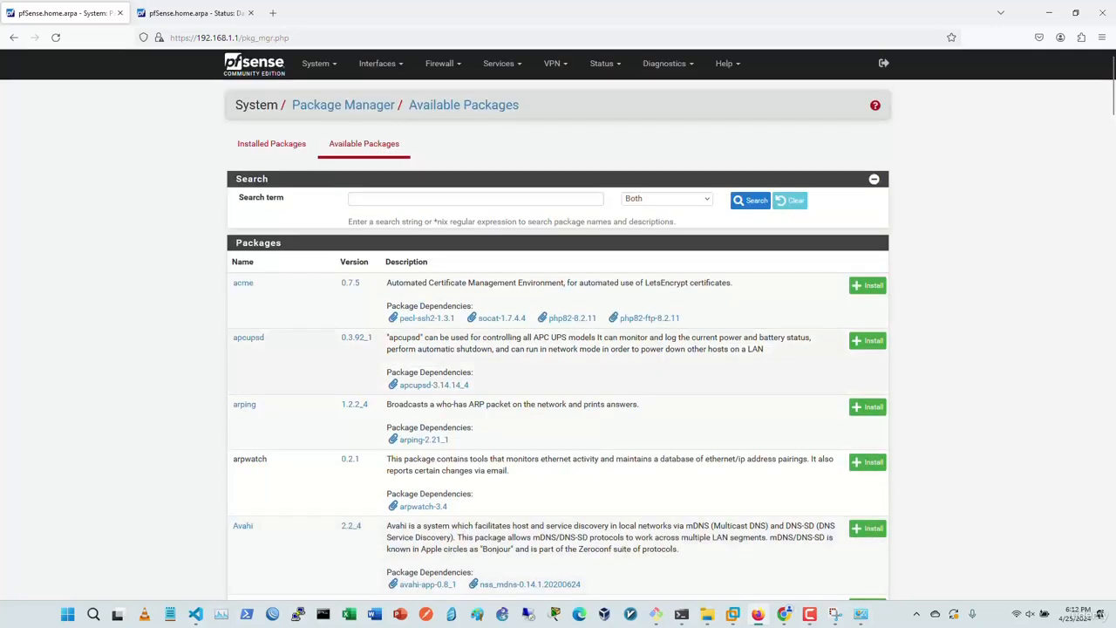
{"action": "scroll", "coordinate": [558, 324], "scroll_direction": "down", "scroll_amount": 20}
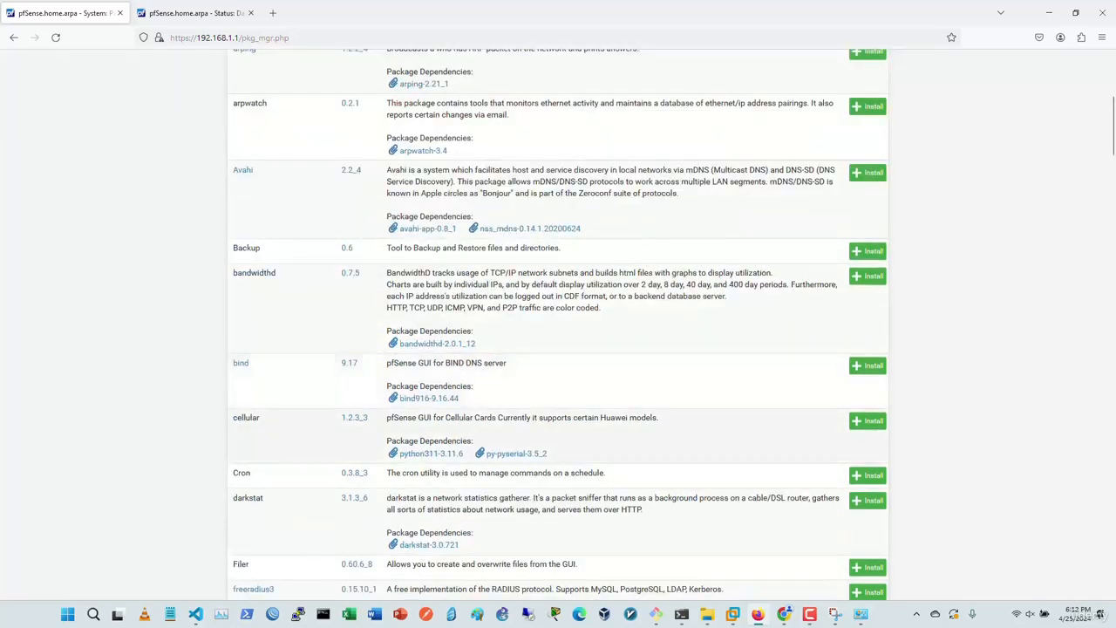
{"action": "scroll", "coordinate": [558, 324], "scroll_direction": "down", "scroll_amount": 4}
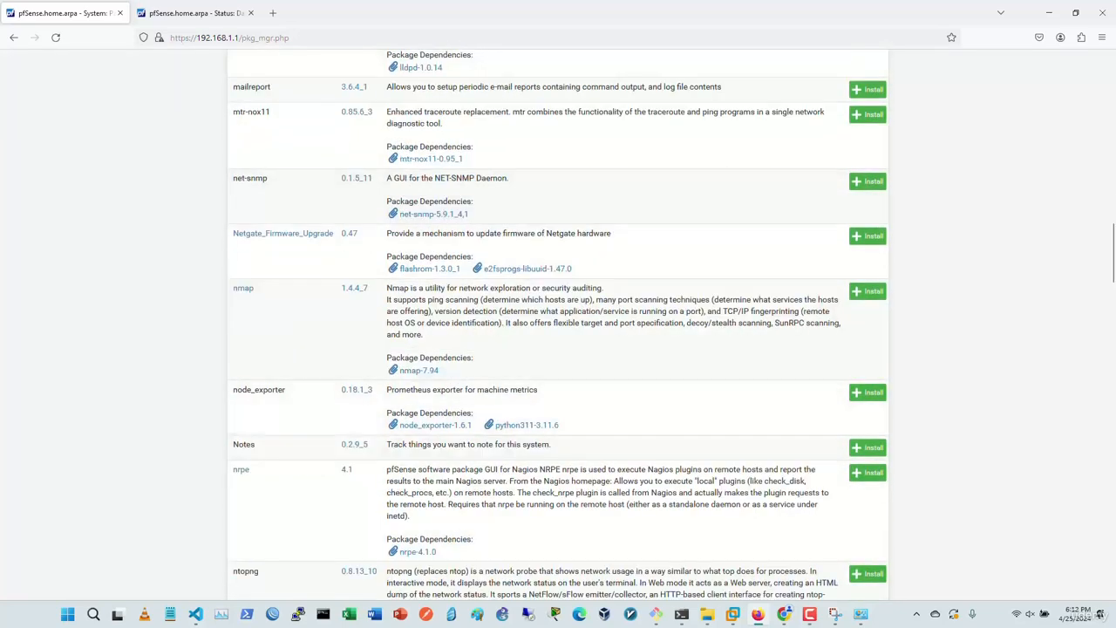
{"action": "scroll", "coordinate": [559, 324], "scroll_direction": "down", "scroll_amount": 3}
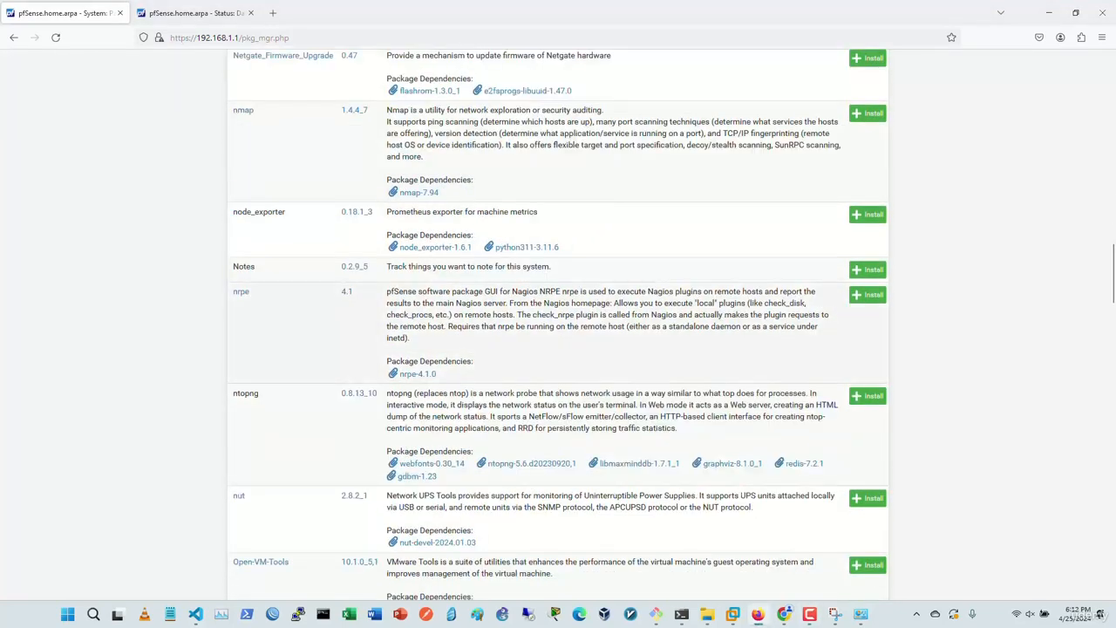
{"action": "scroll", "coordinate": [558, 324], "scroll_direction": "up", "scroll_amount": 1}
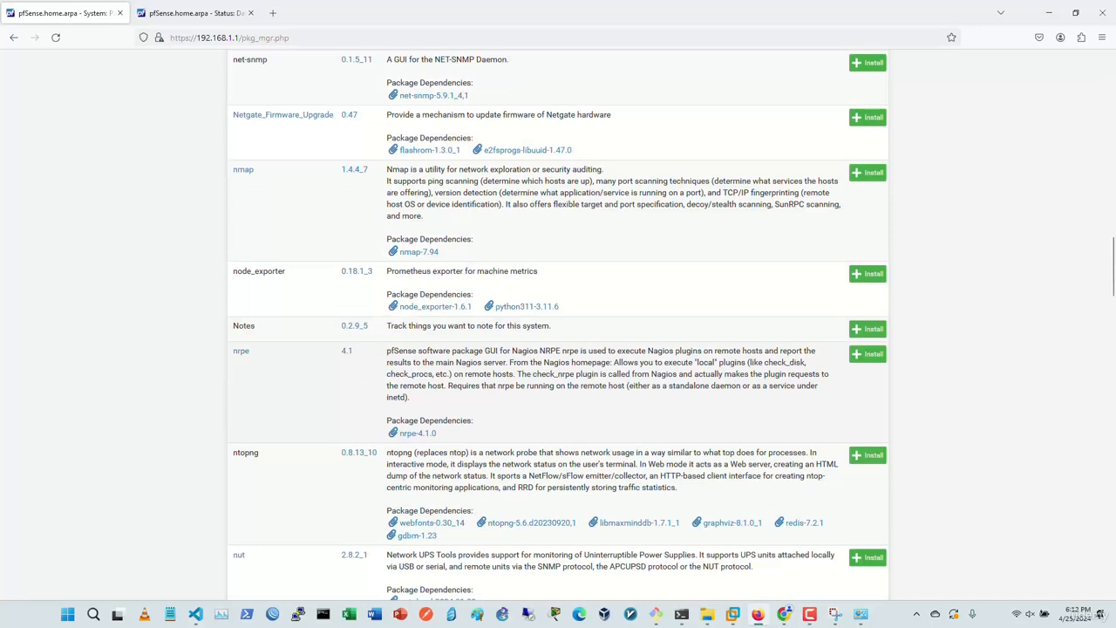
{"action": "scroll", "coordinate": [558, 324], "scroll_direction": "up", "scroll_amount": 1}
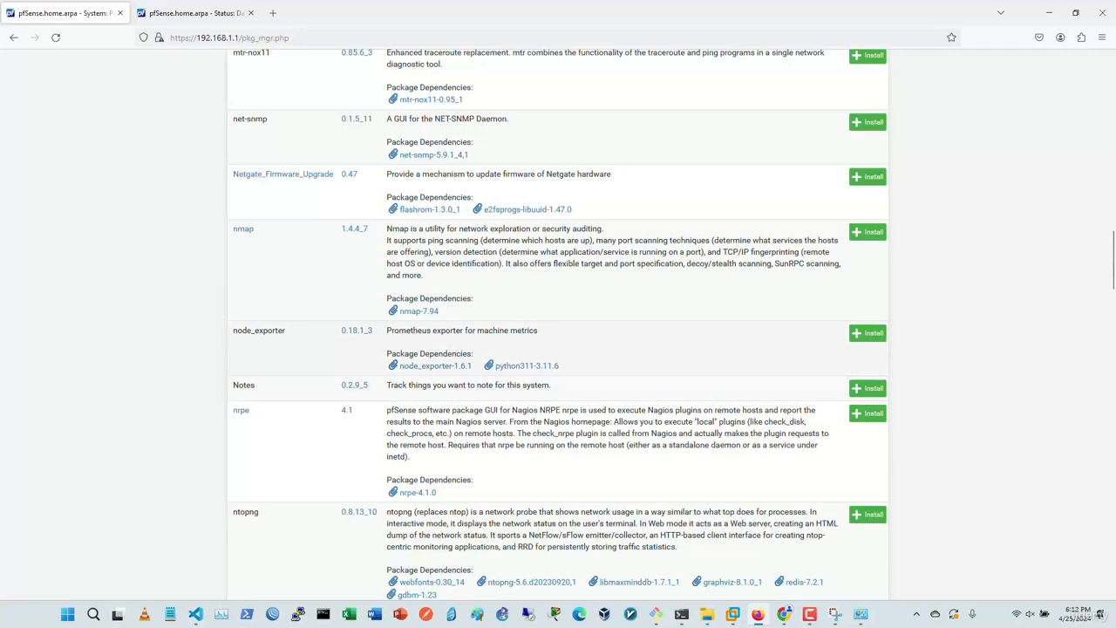
{"action": "scroll", "coordinate": [558, 324], "scroll_direction": "up", "scroll_amount": 2}
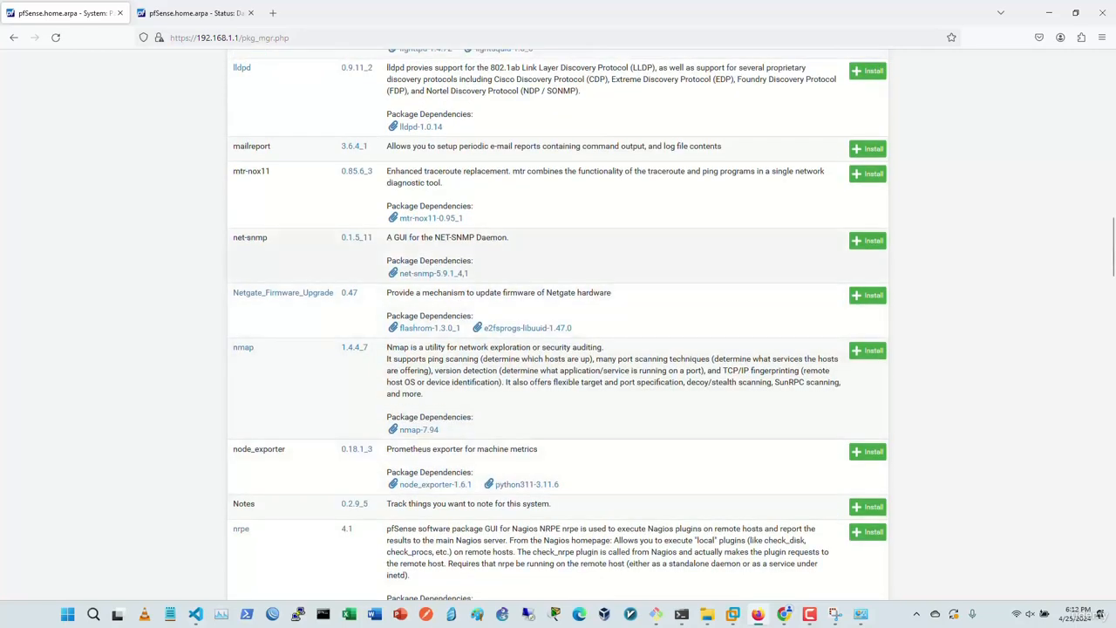
{"action": "scroll", "coordinate": [558, 324], "scroll_direction": "up", "scroll_amount": 5}
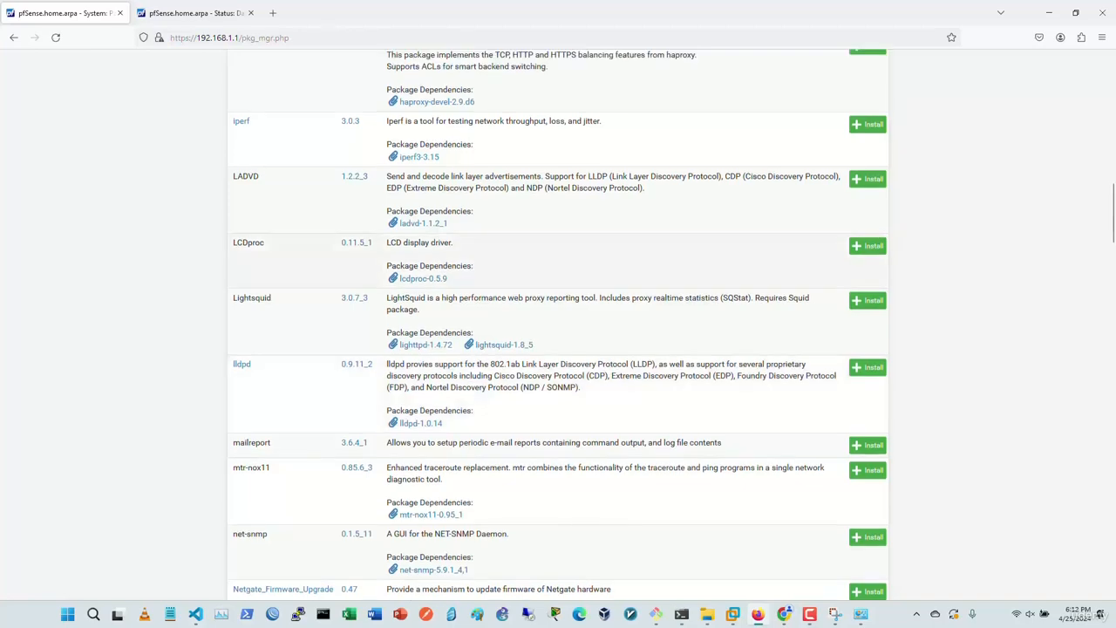
{"action": "scroll", "coordinate": [558, 324], "scroll_direction": "up", "scroll_amount": 15}
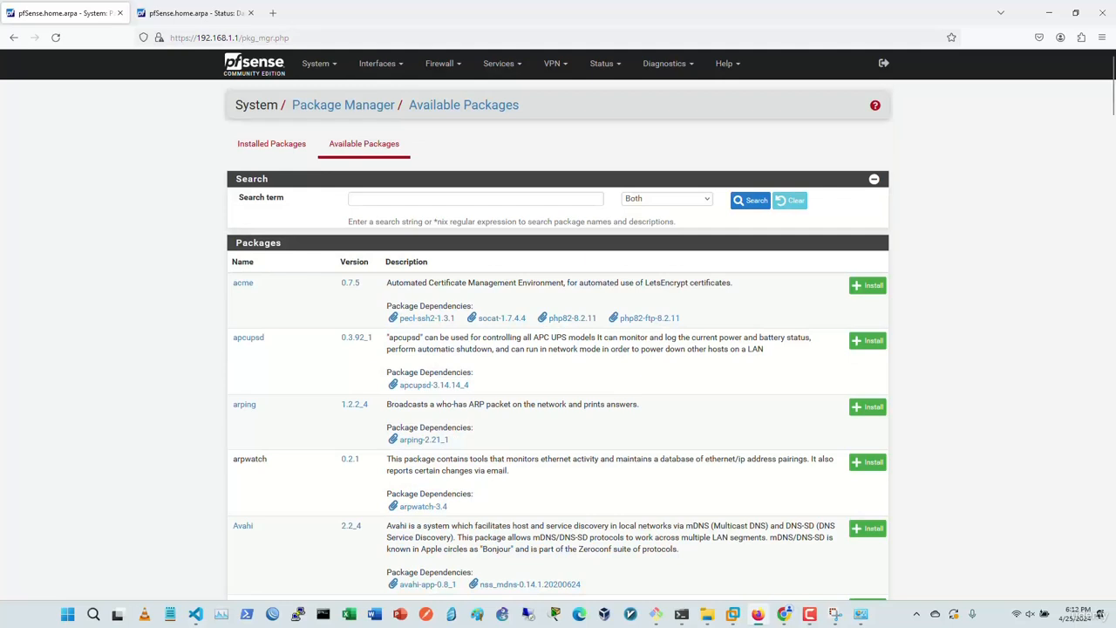
{"action": "left_click", "coordinate": [316, 63]}
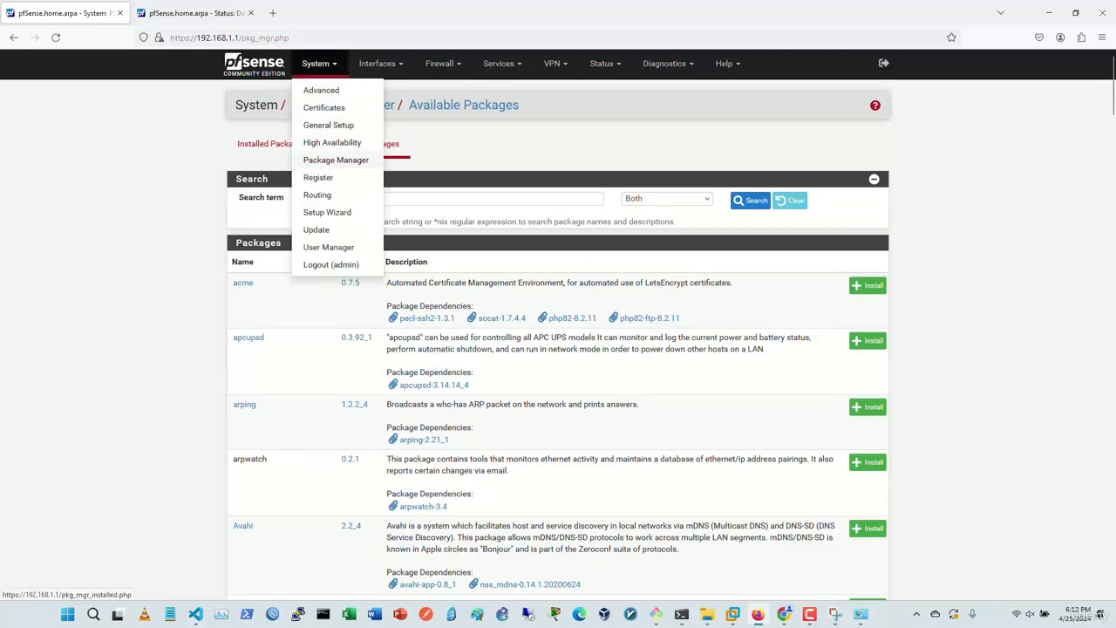
Step: Review the System > High Availability sync options, then bring up the pfsense VM console in VMware
{"action": "left_click", "coordinate": [366, 142]}
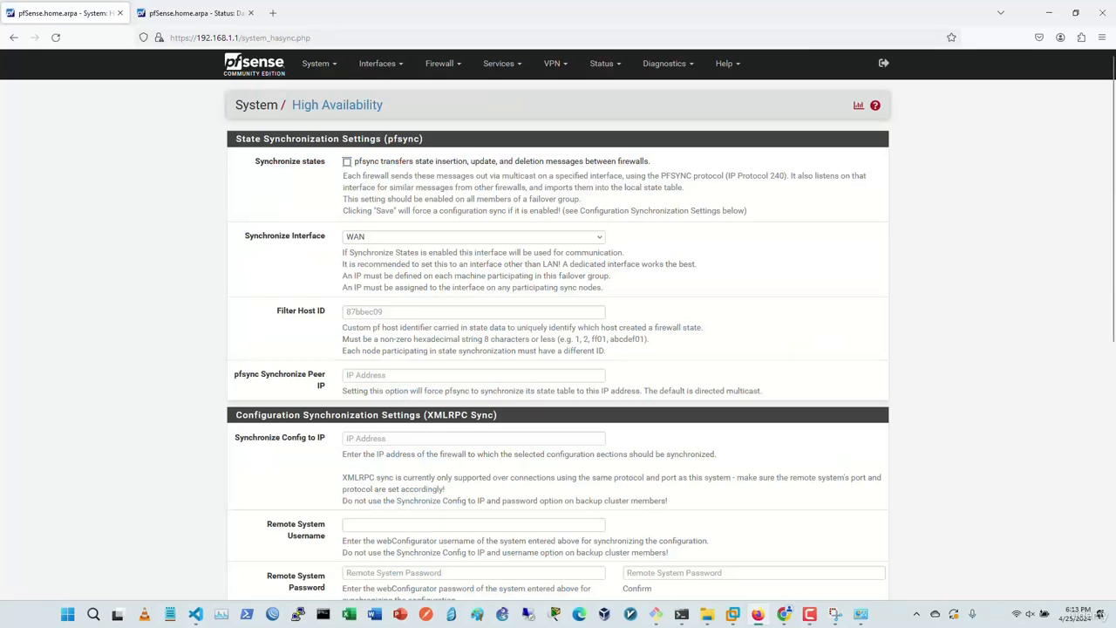
{"action": "scroll", "coordinate": [558, 326], "scroll_direction": "down", "scroll_amount": 5}
{"action": "scroll", "coordinate": [558, 326], "scroll_direction": "up", "scroll_amount": 5}
{"action": "key", "text": "alt+Tab"}
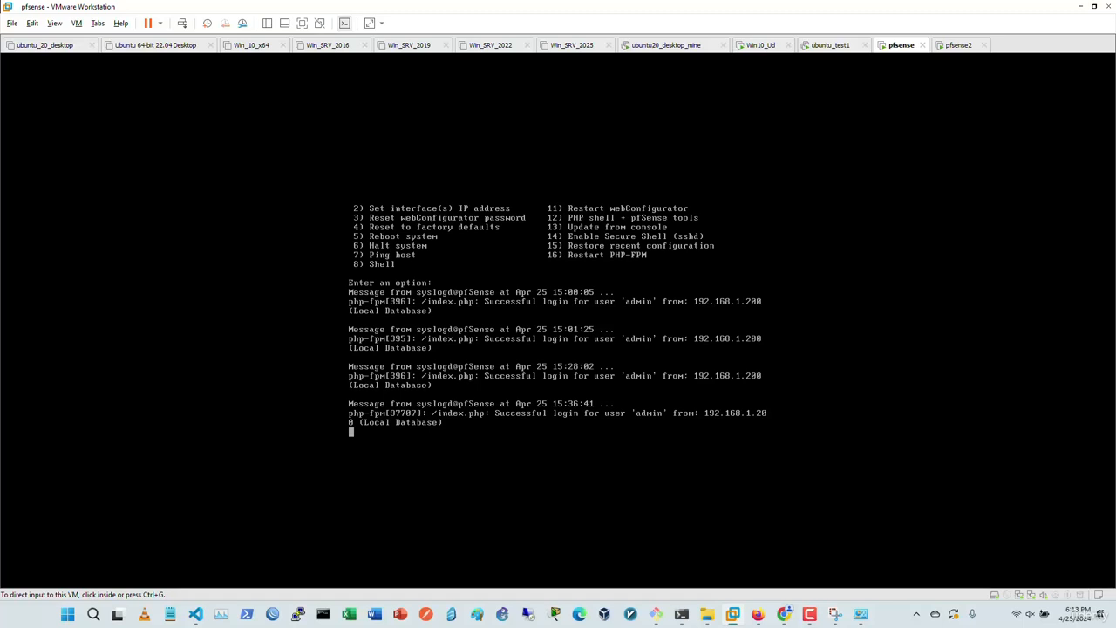
Step: Check the pfsense2 and pfsense VM consoles, then go back to the browser's High Availability page
{"action": "left_click", "coordinate": [960, 45]}
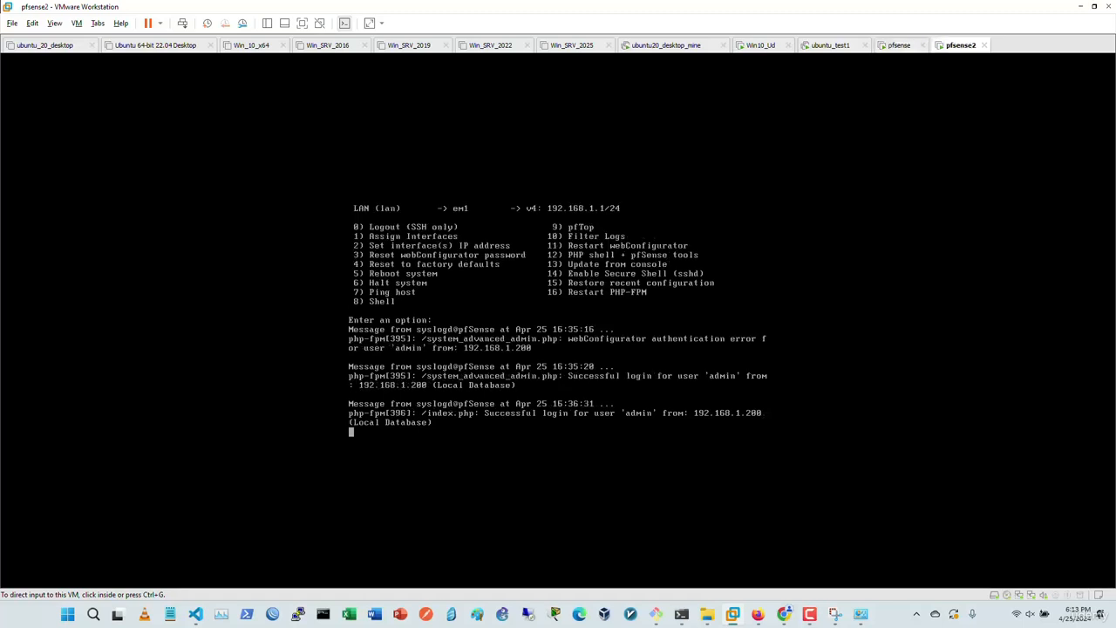
{"action": "left_click", "coordinate": [899, 45]}
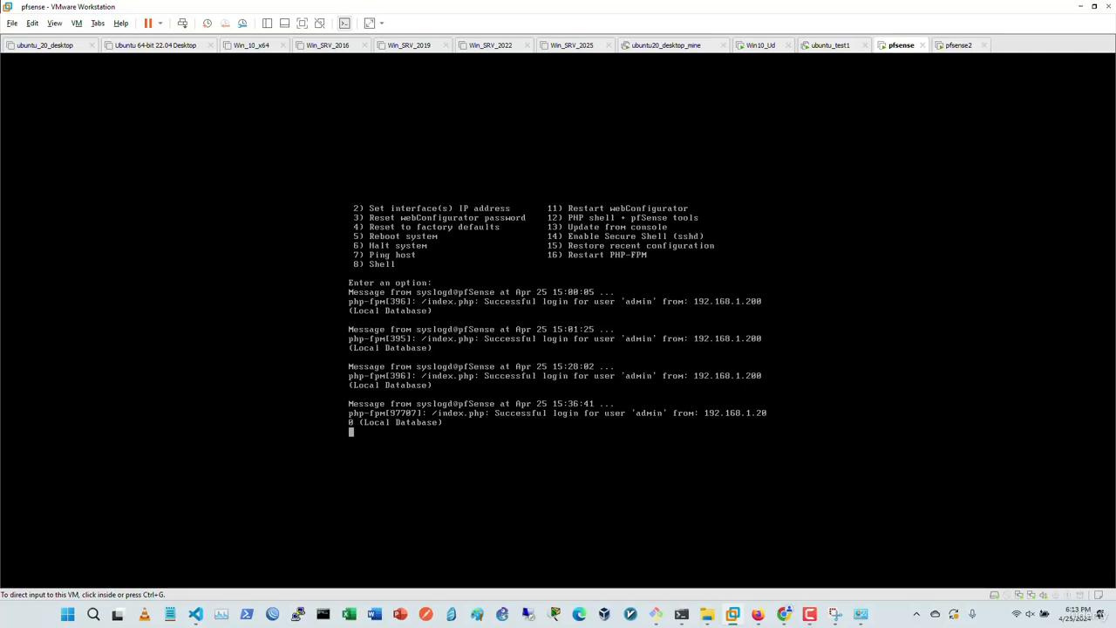
{"action": "key", "text": "alt+Tab"}
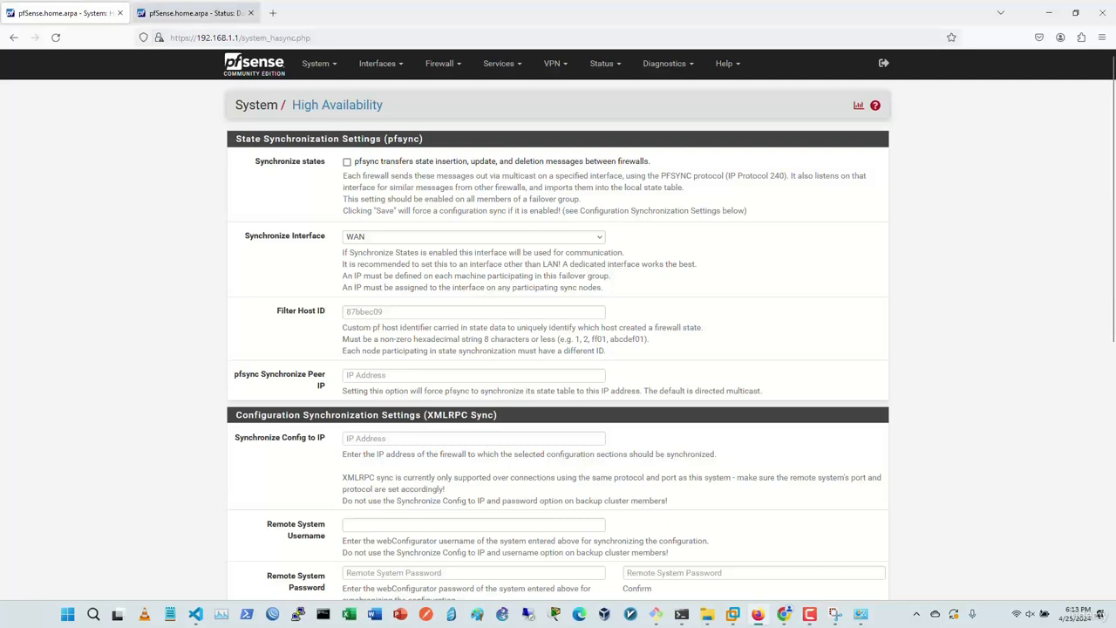
Step: View the 192.168.1.2 dashboard, then load the 192.168.1.1 dashboard (WAN 192.168.124.222, LAN 192.168.1.1)
{"action": "left_click", "coordinate": [196, 13]}
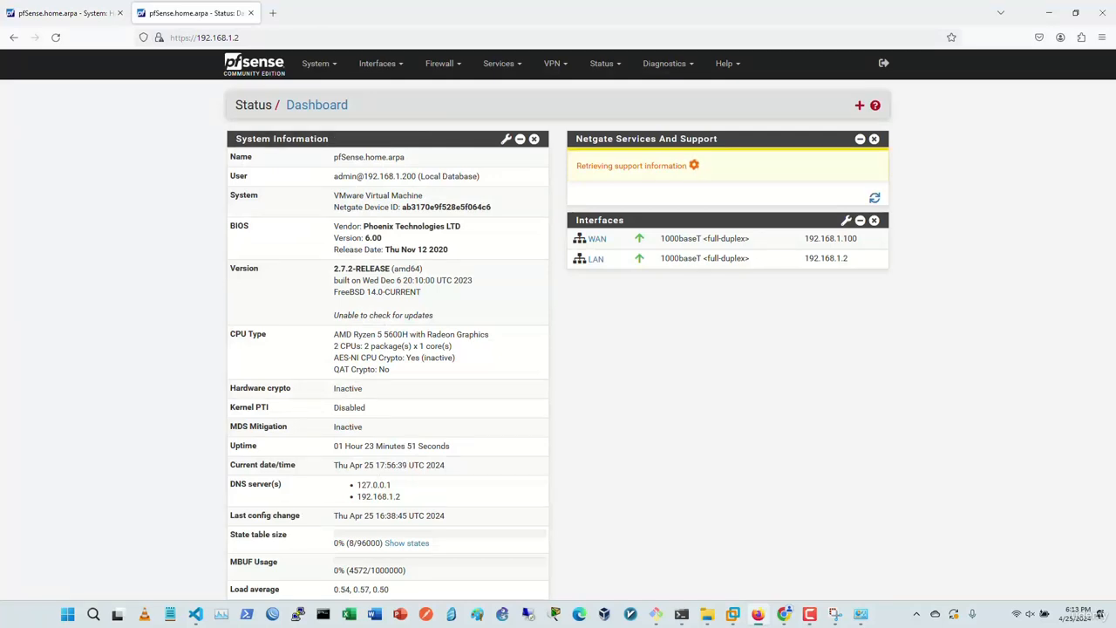
{"action": "left_click", "coordinate": [67, 13]}
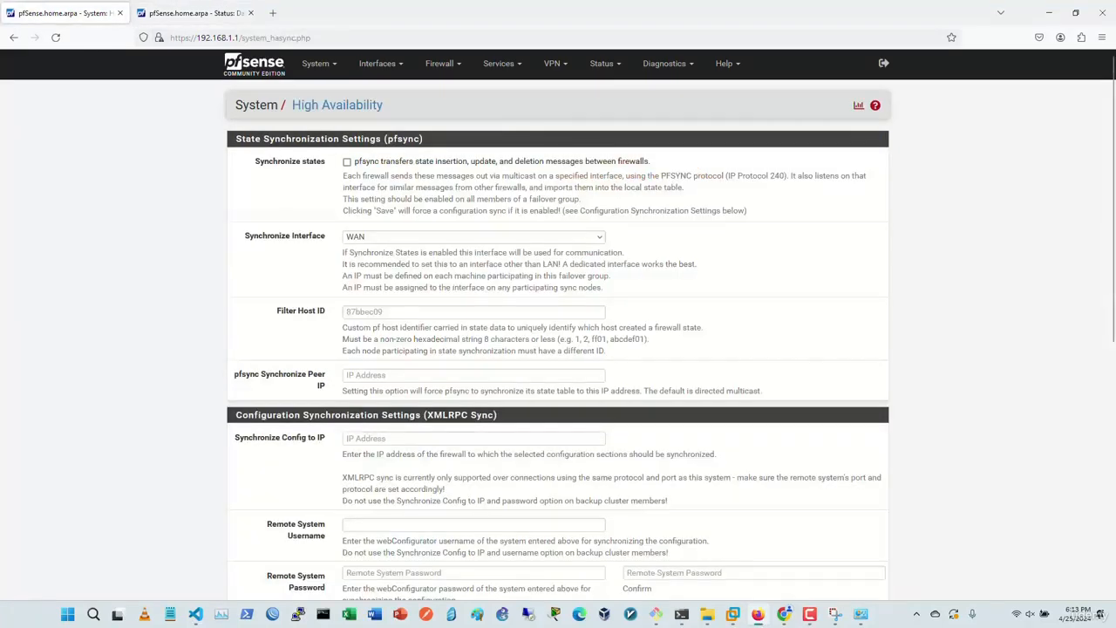
{"action": "left_click", "coordinate": [254, 65]}
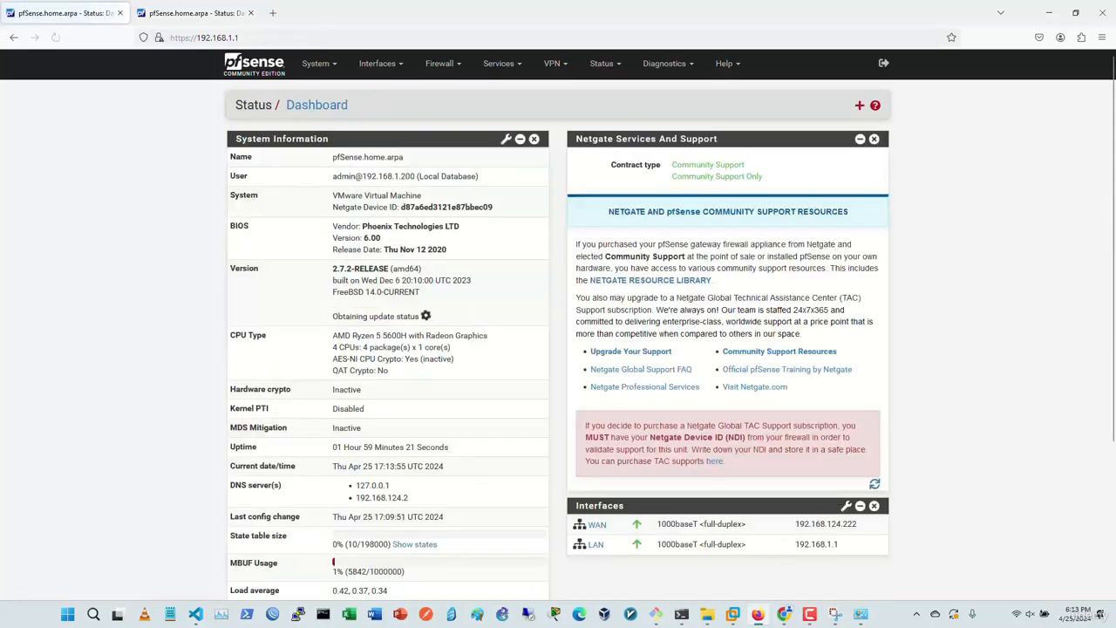
{"action": "scroll", "coordinate": [558, 325], "scroll_direction": "down", "scroll_amount": 3}
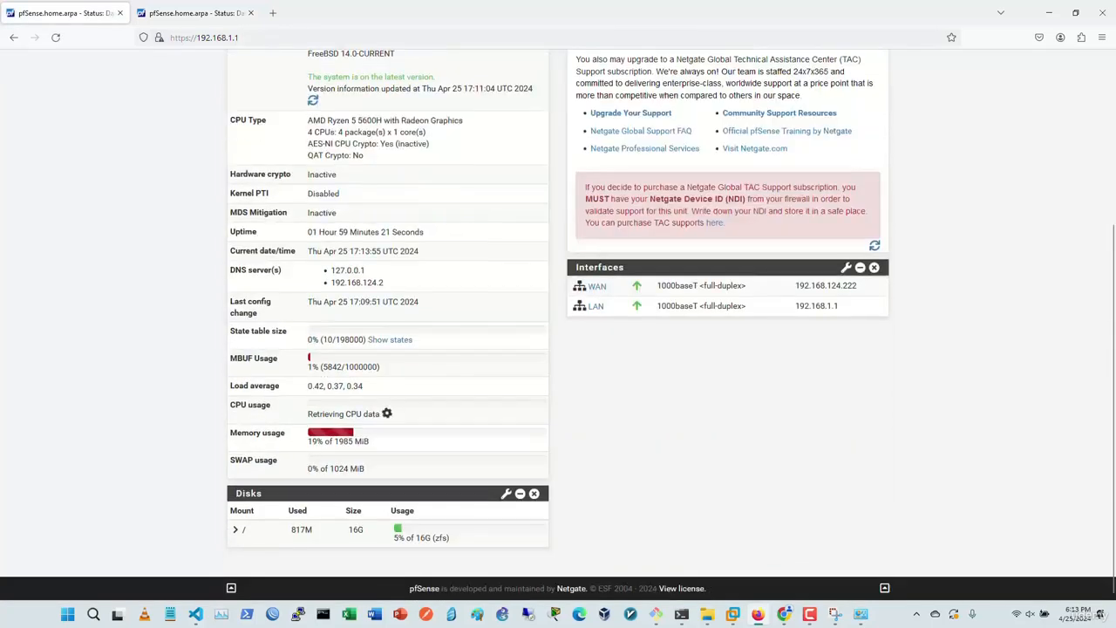
{"action": "scroll", "coordinate": [558, 324], "scroll_direction": "up", "scroll_amount": 2}
{"action": "scroll", "coordinate": [558, 324], "scroll_direction": "down", "scroll_amount": 2}
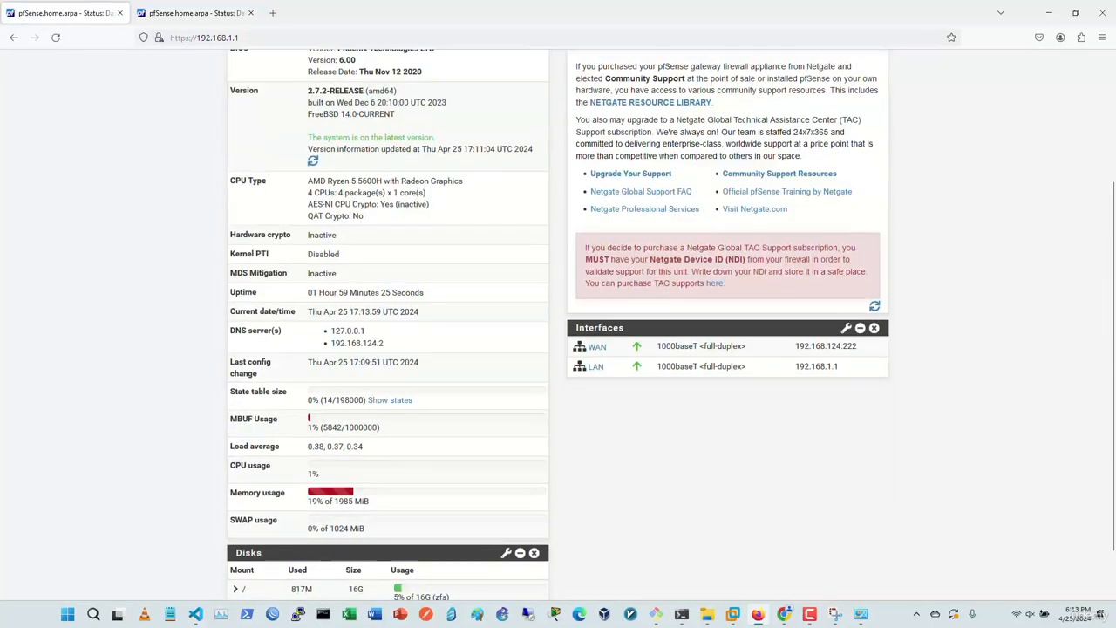
{"action": "scroll", "coordinate": [232, 232], "scroll_direction": "down", "scroll_amount": 1}
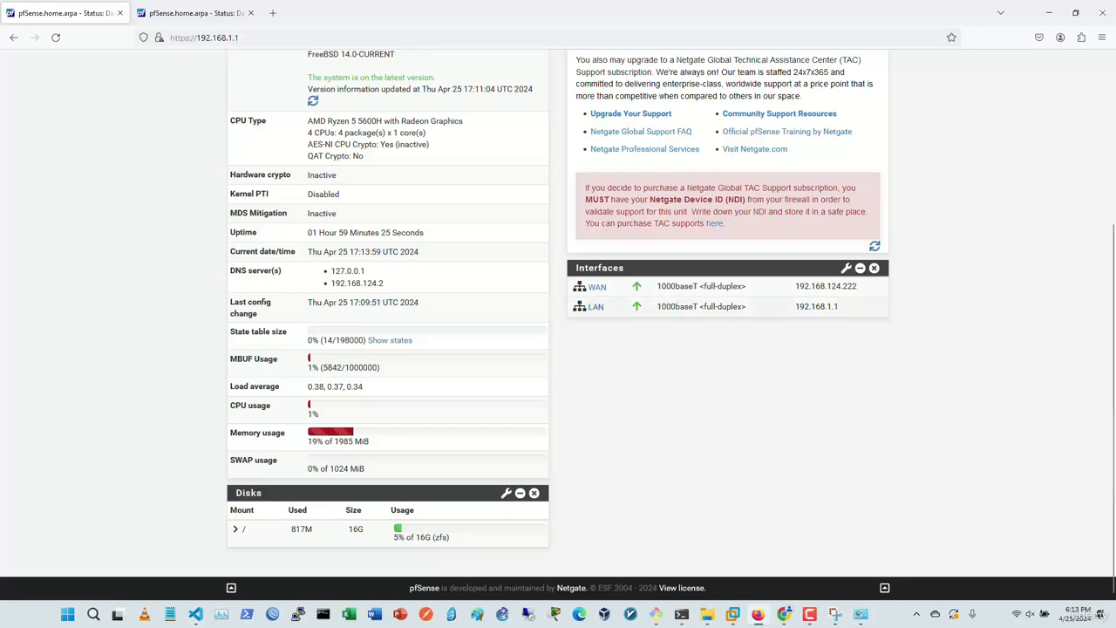
Step: Open the LAN interface configuration and keep its IPv4 configuration type as Static IPv4
{"action": "left_click", "coordinate": [595, 307]}
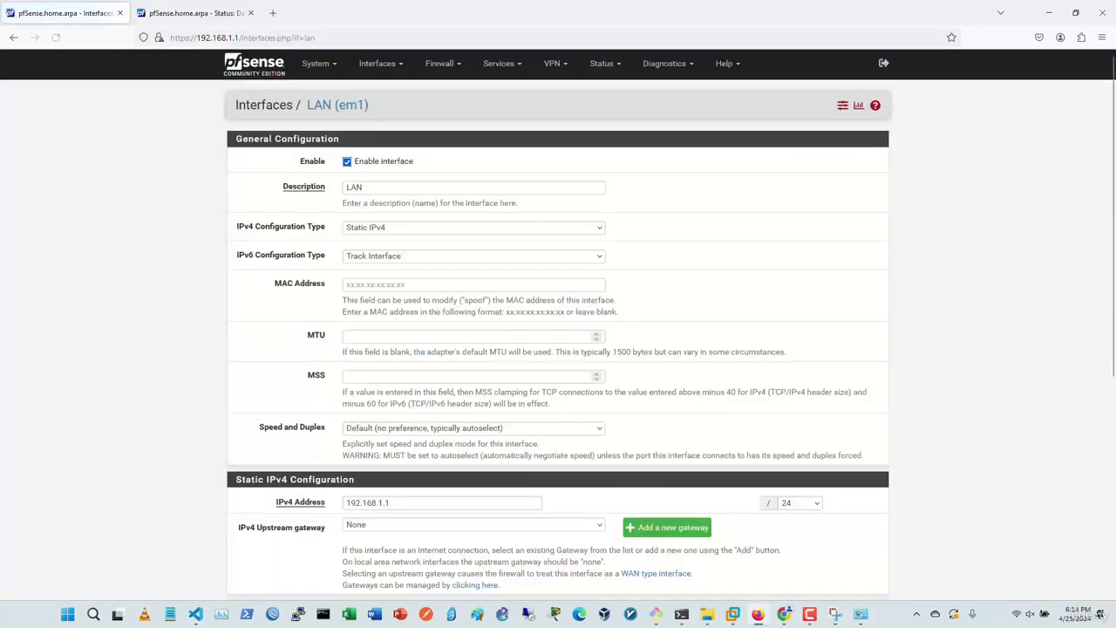
{"action": "scroll", "coordinate": [558, 325], "scroll_direction": "down", "scroll_amount": 5}
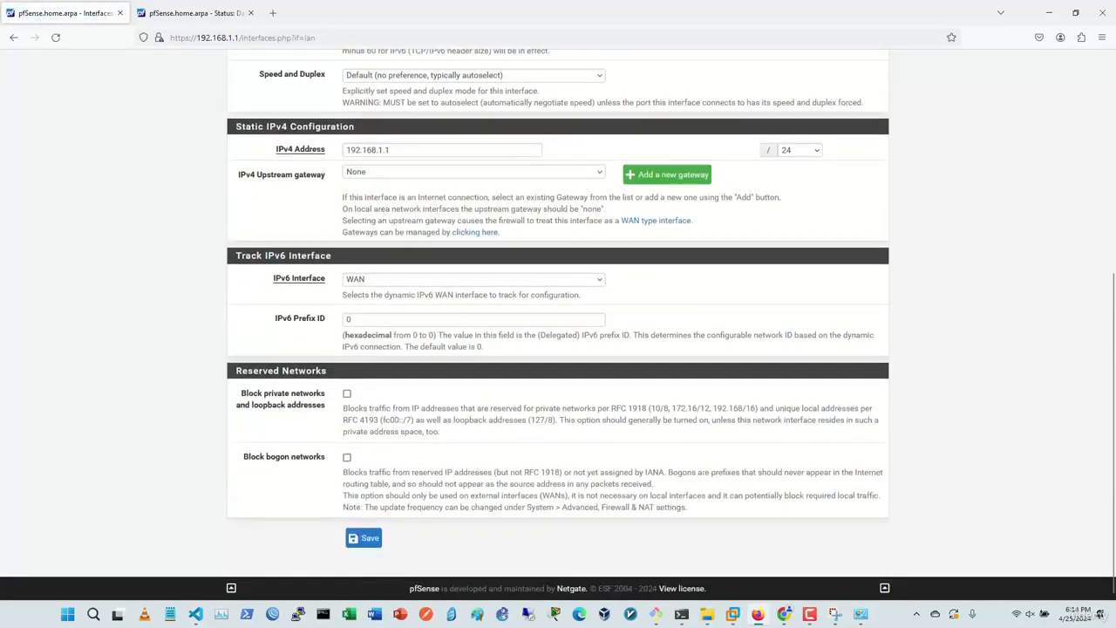
{"action": "scroll", "coordinate": [558, 325], "scroll_direction": "up", "scroll_amount": 5}
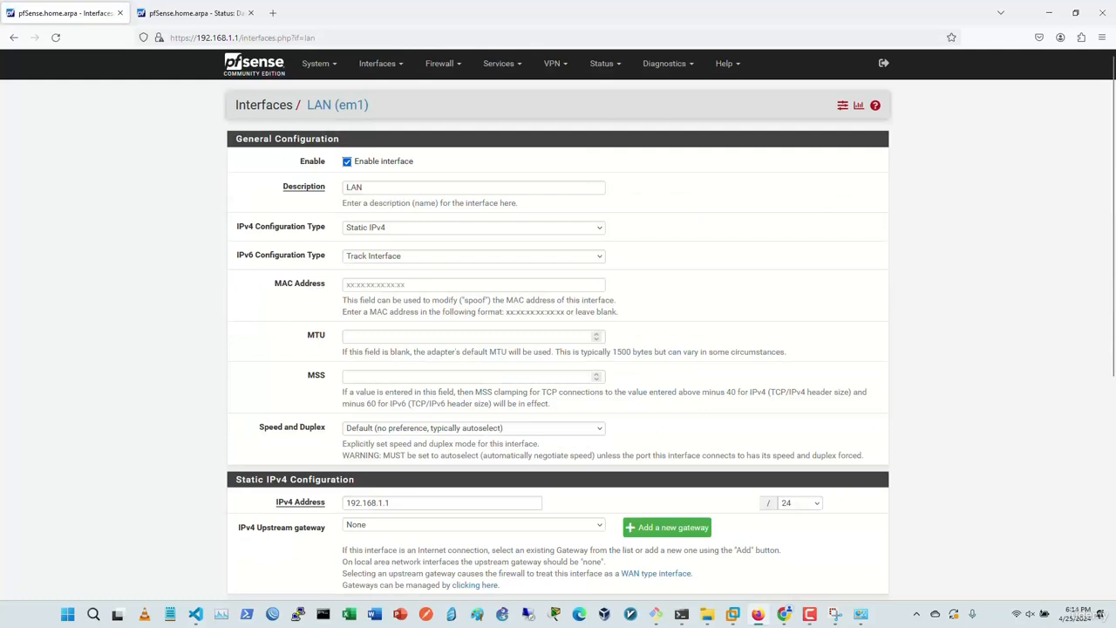
{"action": "left_click", "coordinate": [453, 228]}
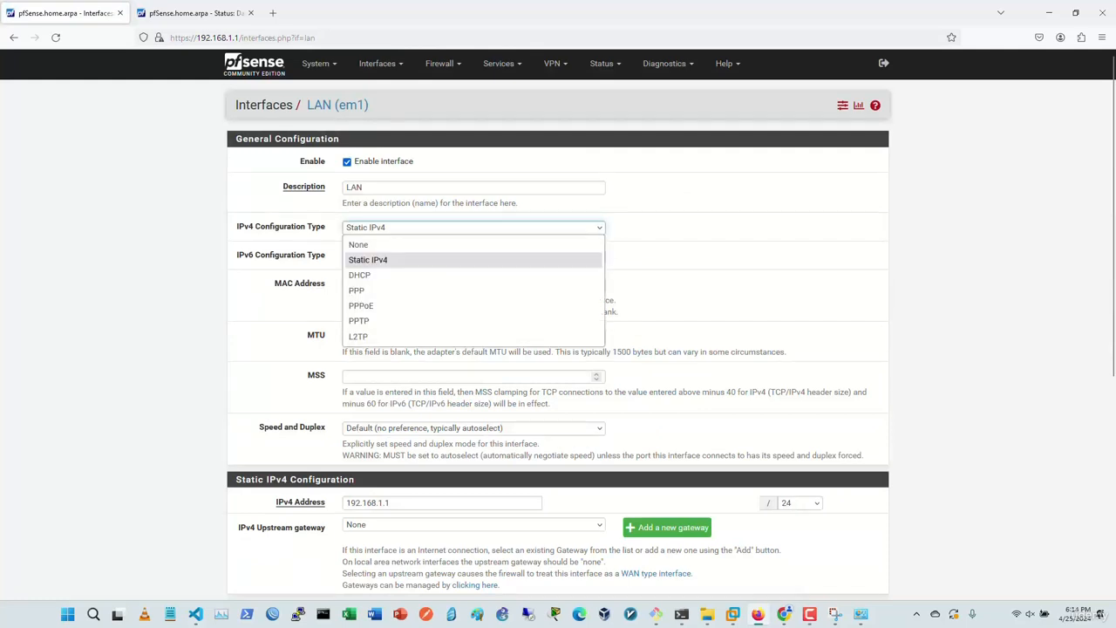
{"action": "left_click", "coordinate": [453, 228]}
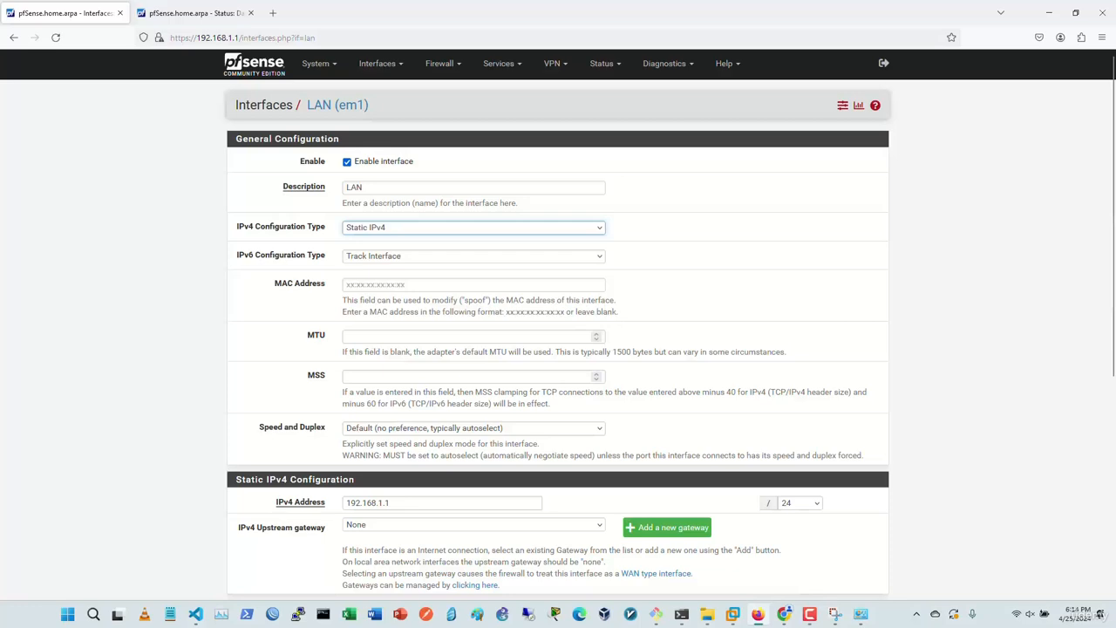
{"action": "scroll", "coordinate": [558, 325], "scroll_direction": "down", "scroll_amount": 2}
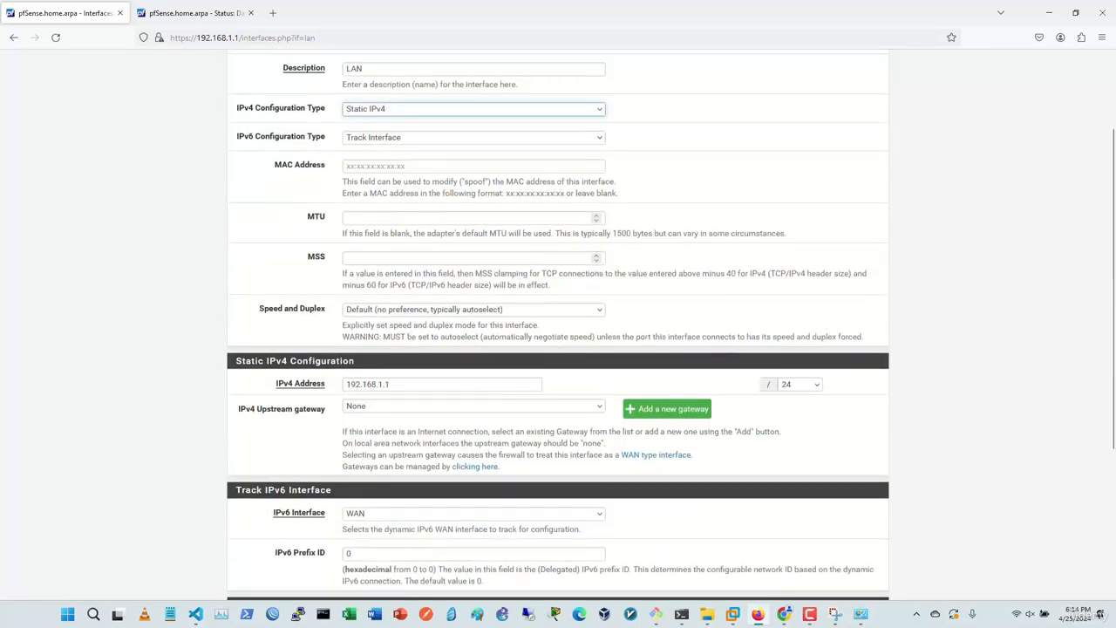
{"action": "scroll", "coordinate": [558, 324], "scroll_direction": "up", "scroll_amount": 2}
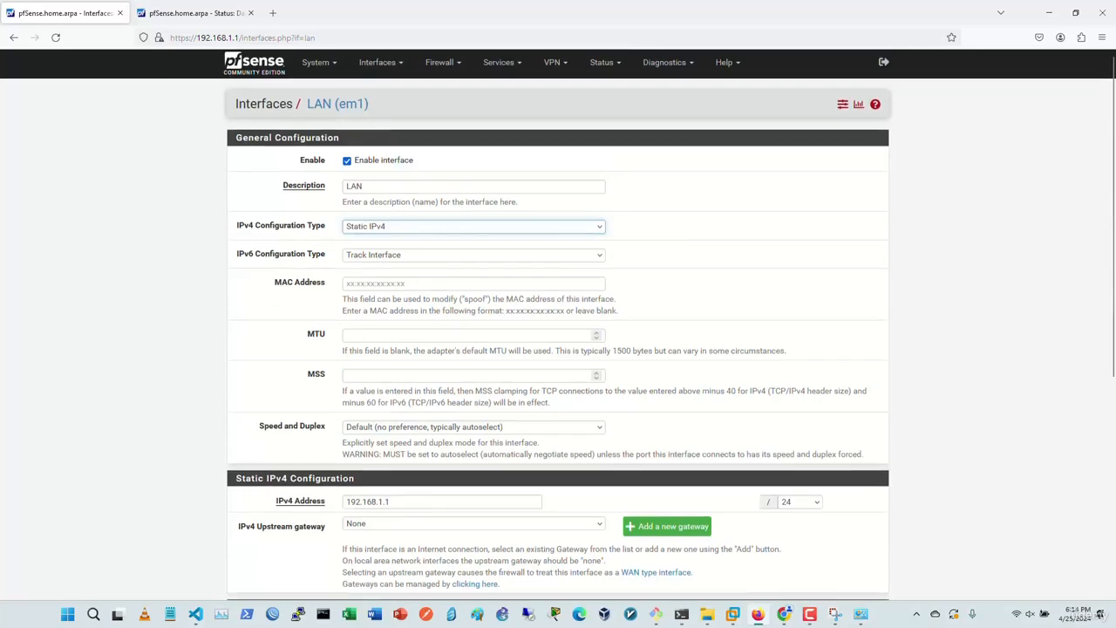
{"action": "scroll", "coordinate": [558, 325], "scroll_direction": "down", "scroll_amount": 5}
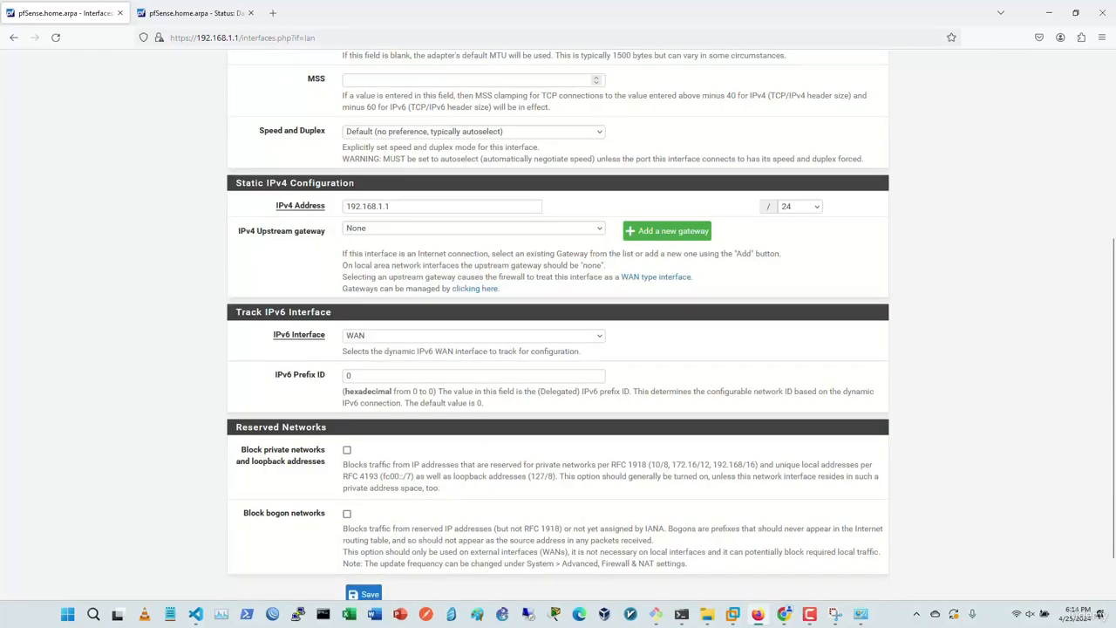
Step: Check the LAN address 192.168.1.1 with /24 mask unchanged, then go to System > High Availability
{"action": "left_click", "coordinate": [393, 207]}
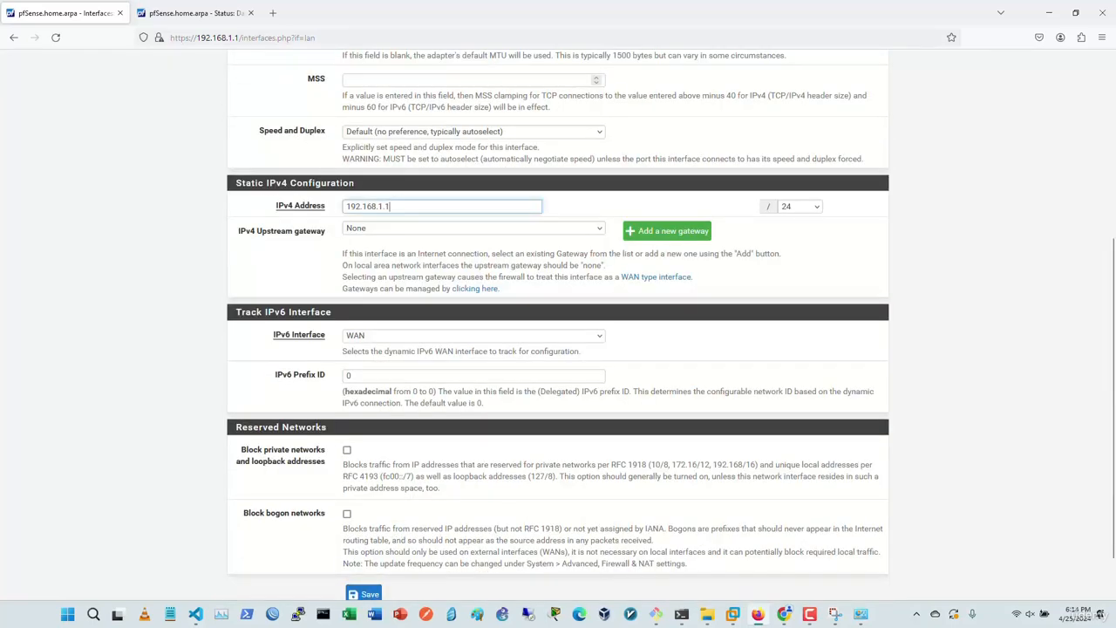
{"action": "left_click", "coordinate": [801, 207]}
{"action": "left_click", "coordinate": [800, 207]}
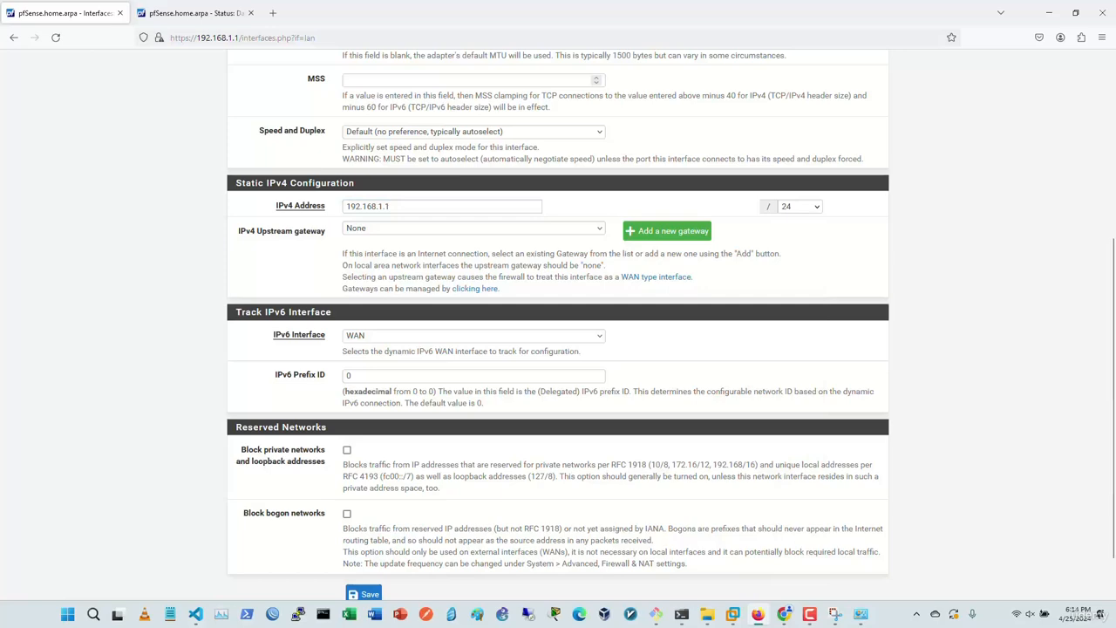
{"action": "scroll", "coordinate": [558, 323], "scroll_direction": "down", "scroll_amount": 2}
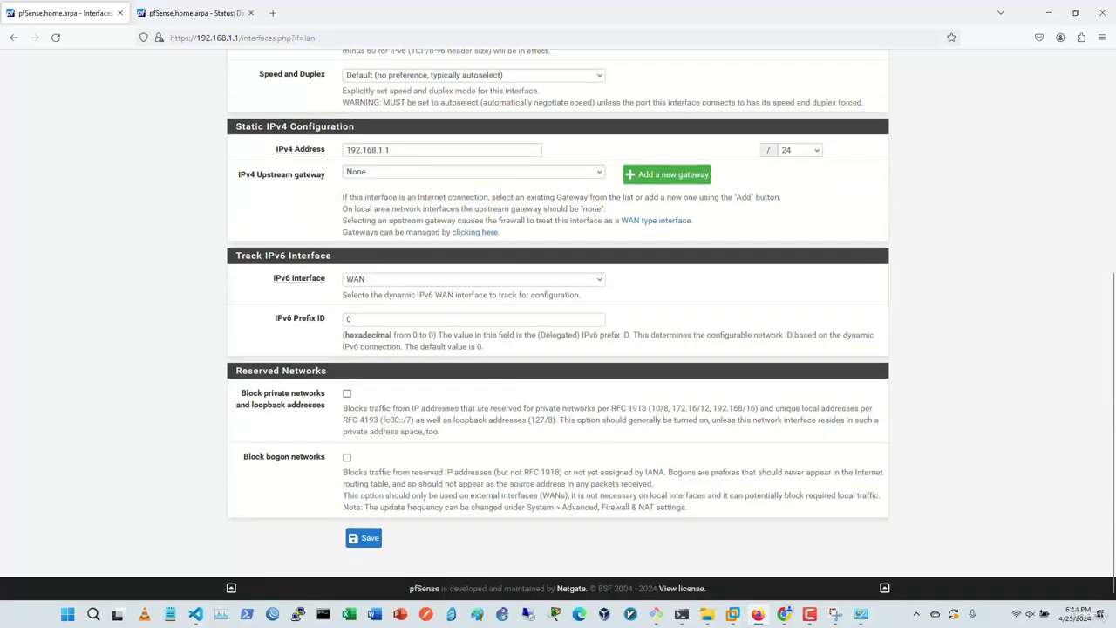
{"action": "scroll", "coordinate": [558, 323], "scroll_direction": "up", "scroll_amount": 5}
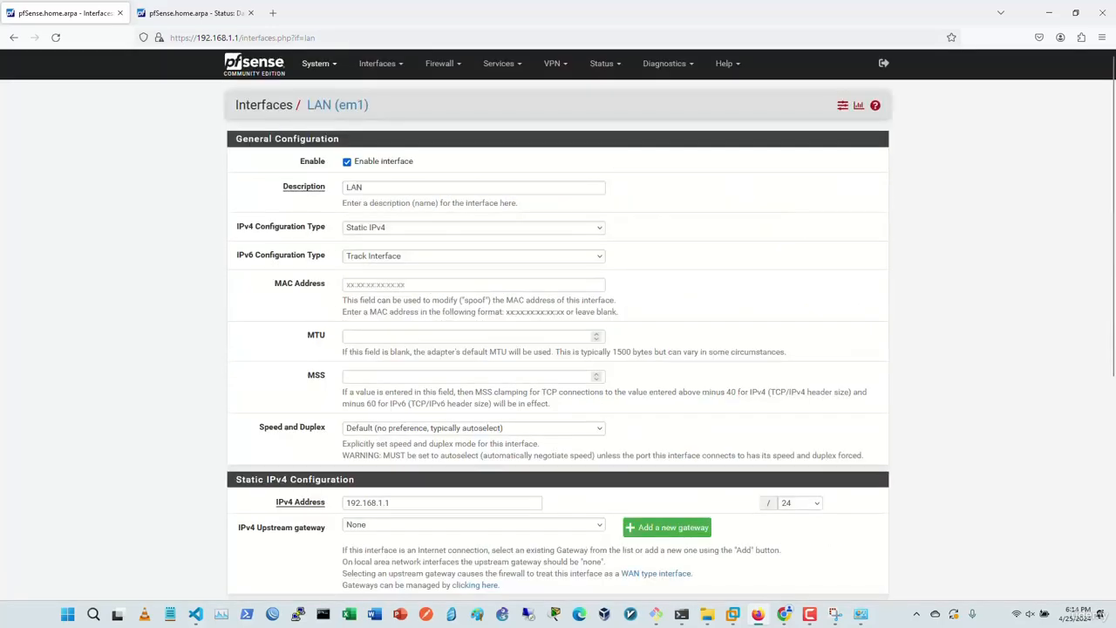
{"action": "left_click", "coordinate": [316, 63]}
{"action": "left_click", "coordinate": [333, 142]}
{"action": "left_click", "coordinate": [196, 13]}
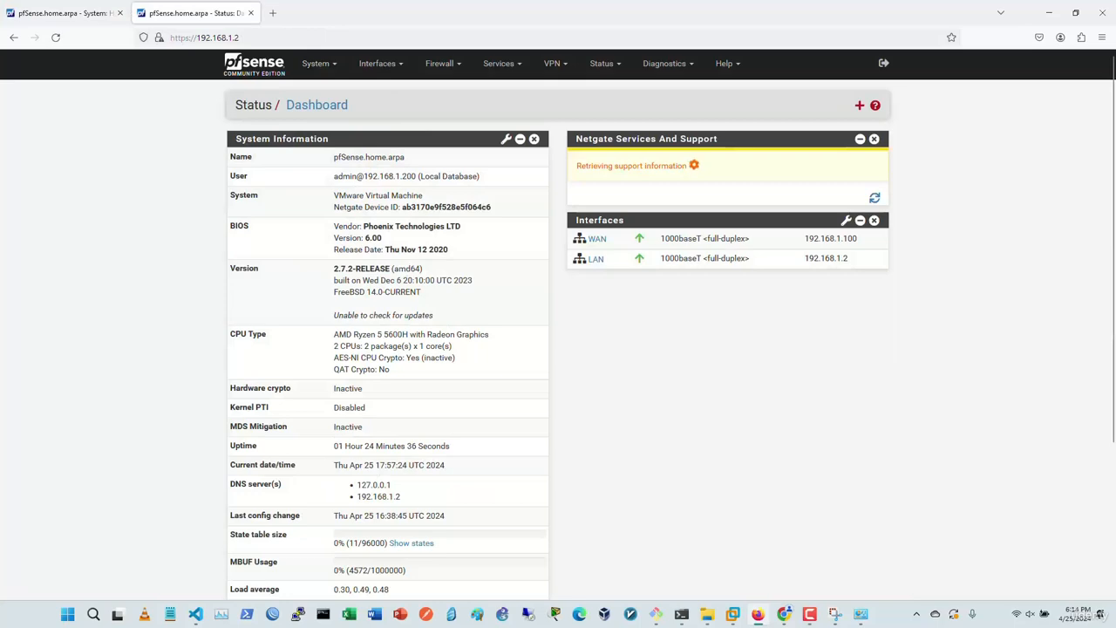
{"action": "left_click", "coordinate": [65, 13]}
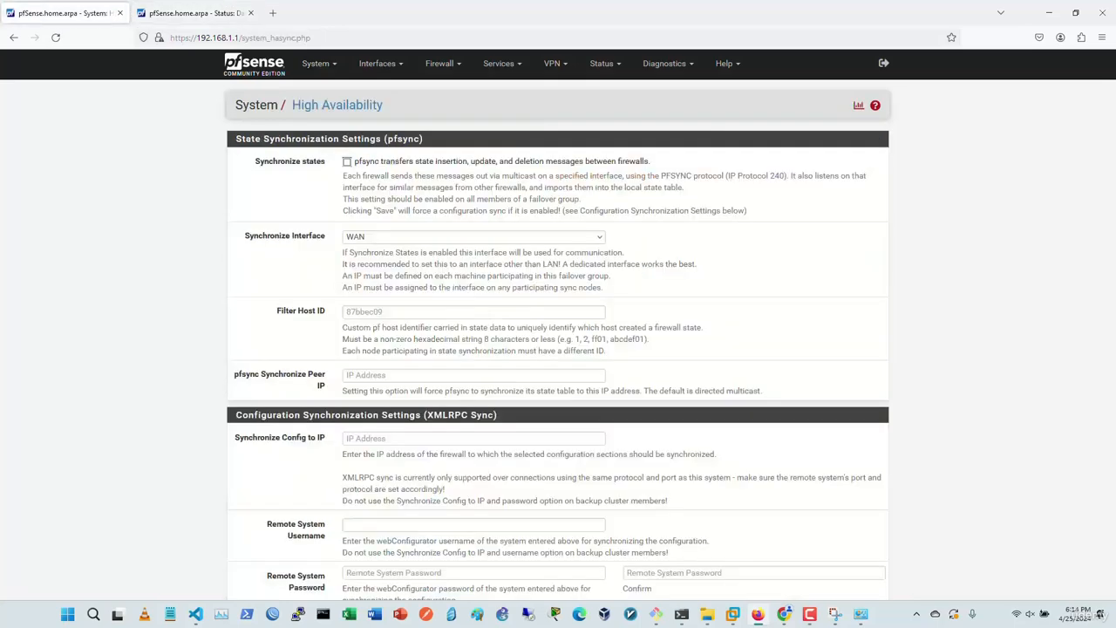
{"action": "scroll", "coordinate": [558, 324], "scroll_direction": "down", "scroll_amount": 2}
{"action": "scroll", "coordinate": [558, 325], "scroll_direction": "down", "scroll_amount": 2}
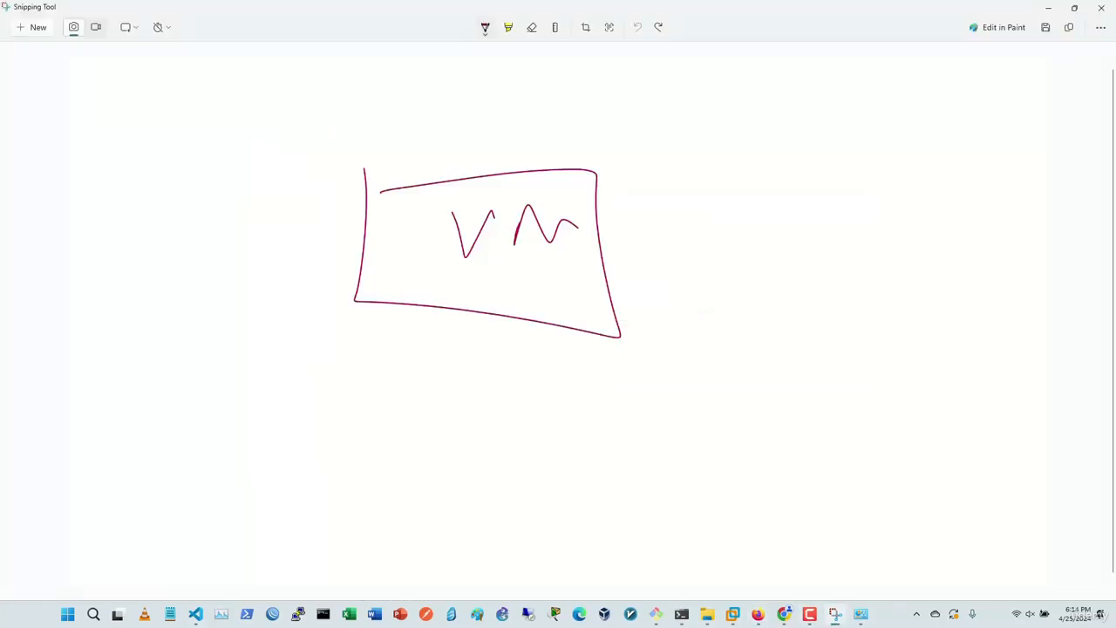
Step: Sketch the pf1 label, a lower VM box labelled pf2, and a two-way link between the boxes
{"action": "mouse_move", "coordinate": [637, 190]}
{"action": "left_mouse_down"}
{"action": "mouse_move", "coordinate": [644, 245]}
{"action": "mouse_move", "coordinate": [713, 197]}
{"action": "left_mouse_up"}
{"action": "left_click_drag", "start_coordinate": [714, 180], "coordinate": [715, 232]}
{"action": "mouse_move", "coordinate": [461, 382]}
{"action": "left_mouse_down"}
{"action": "mouse_move", "coordinate": [628, 393]}
{"action": "mouse_move", "coordinate": [489, 398]}
{"action": "mouse_move", "coordinate": [562, 426]}
{"action": "left_mouse_up"}
{"action": "mouse_move", "coordinate": [571, 449]}
{"action": "left_mouse_down"}
{"action": "mouse_move", "coordinate": [571, 431]}
{"action": "mouse_move", "coordinate": [609, 439]}
{"action": "mouse_move", "coordinate": [689, 425]}
{"action": "left_mouse_up"}
{"action": "left_click_drag", "start_coordinate": [727, 403], "coordinate": [731, 457]}
{"action": "left_click_drag", "start_coordinate": [757, 368], "coordinate": [765, 407]}
{"action": "mouse_move", "coordinate": [756, 398]}
{"action": "left_mouse_down"}
{"action": "mouse_move", "coordinate": [771, 389]}
{"action": "mouse_move", "coordinate": [872, 406]}
{"action": "left_mouse_up"}
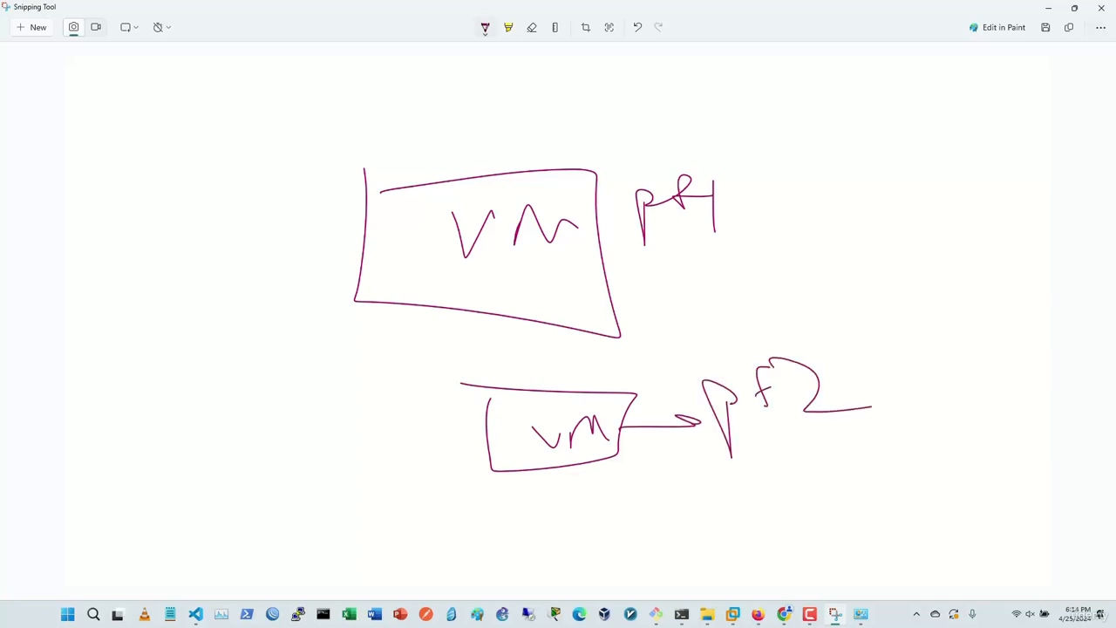
{"action": "left_click_drag", "start_coordinate": [494, 270], "coordinate": [469, 440]}
{"action": "mouse_move", "coordinate": [469, 440]}
{"action": "left_mouse_down"}
{"action": "mouse_move", "coordinate": [494, 395]}
{"action": "mouse_move", "coordinate": [469, 436]}
{"action": "left_mouse_up"}
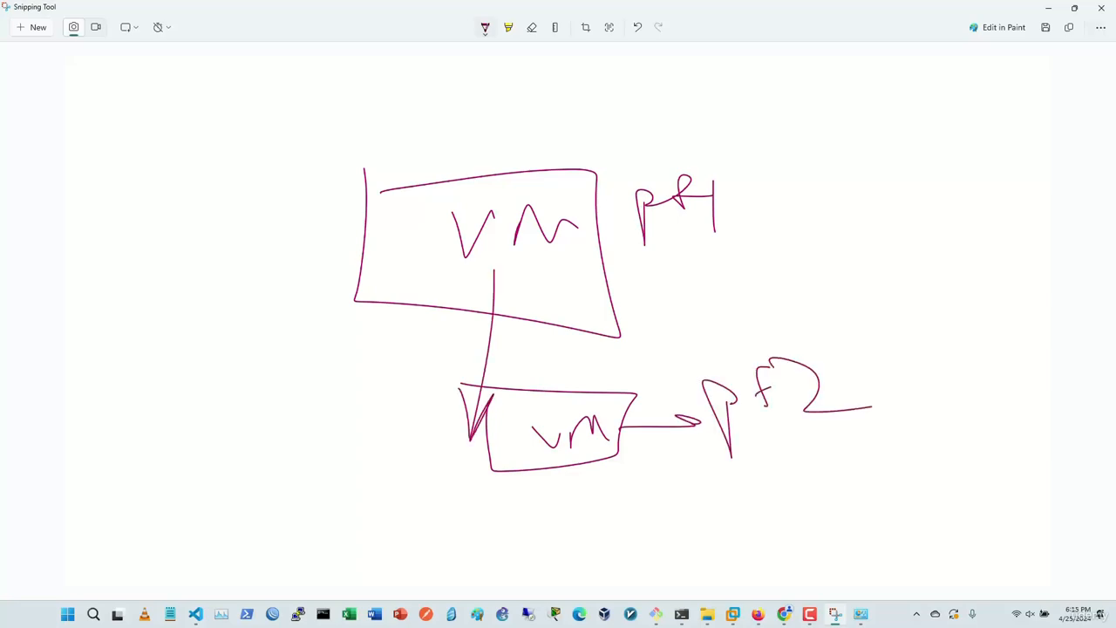
{"action": "left_click_drag", "start_coordinate": [474, 301], "coordinate": [509, 297]}
Step: Add an arrow into the upper box, underline VM and pf1, and note R and S beside the lower box
{"action": "left_click_drag", "start_coordinate": [396, 112], "coordinate": [399, 239]}
{"action": "left_click_drag", "start_coordinate": [384, 204], "coordinate": [398, 241]}
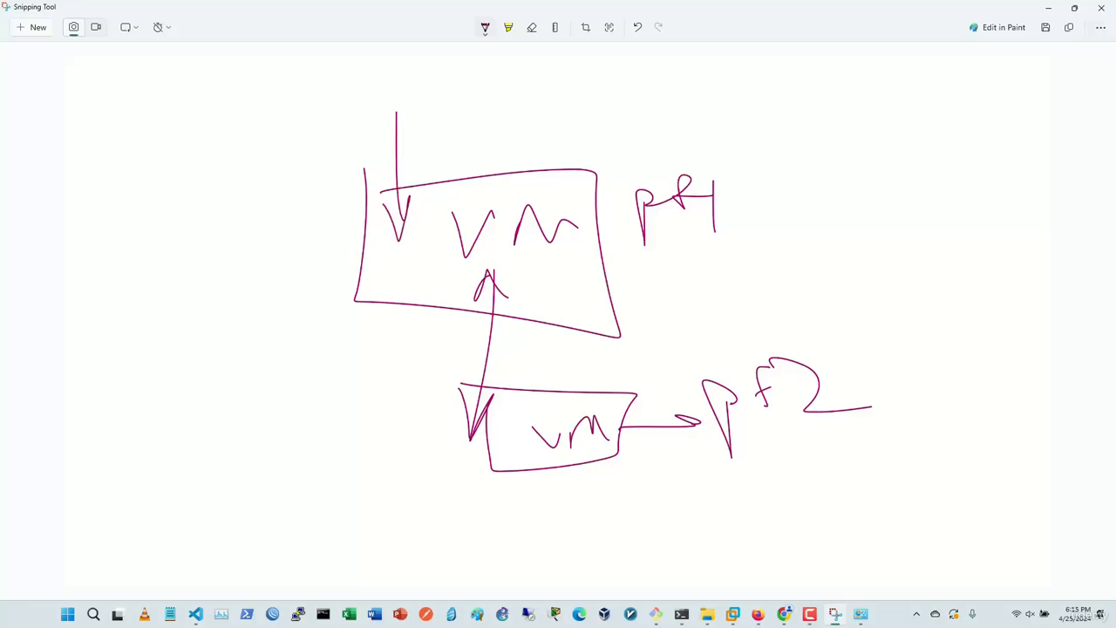
{"action": "left_click_drag", "start_coordinate": [480, 258], "coordinate": [574, 256]}
{"action": "left_click_drag", "start_coordinate": [644, 256], "coordinate": [755, 255]}
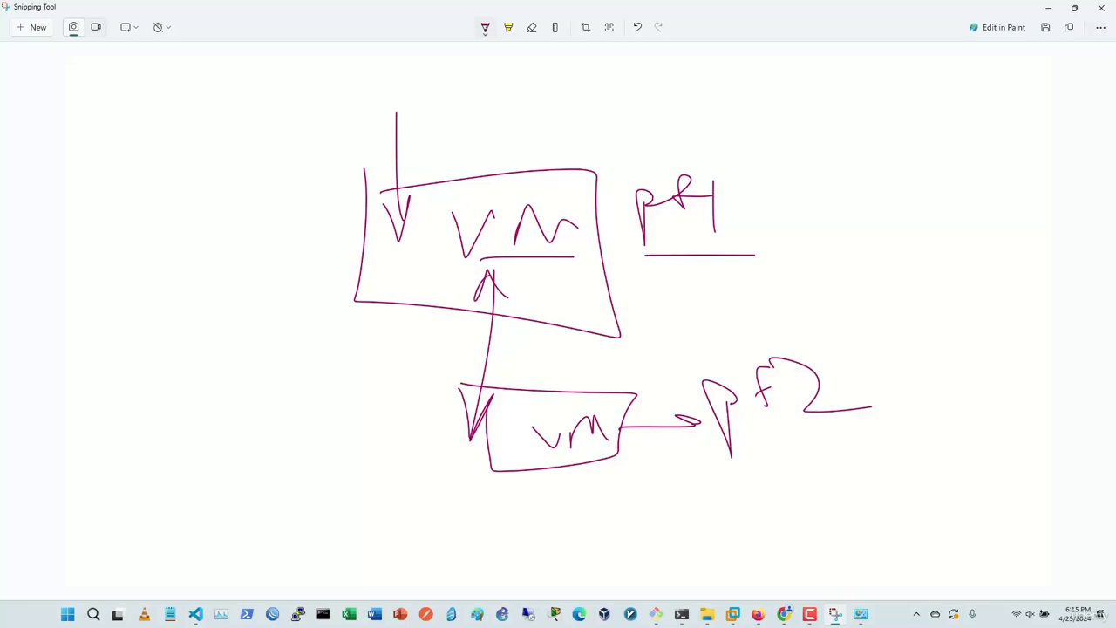
{"action": "mouse_move", "coordinate": [382, 357]}
{"action": "left_mouse_down"}
{"action": "mouse_move", "coordinate": [387, 336]}
{"action": "mouse_move", "coordinate": [457, 365]}
{"action": "mouse_move", "coordinate": [445, 371]}
{"action": "left_mouse_up"}
{"action": "mouse_move", "coordinate": [316, 334]}
{"action": "left_mouse_down"}
{"action": "mouse_move", "coordinate": [305, 365]}
{"action": "mouse_move", "coordinate": [292, 367]}
{"action": "left_mouse_up"}
{"action": "left_click_drag", "start_coordinate": [240, 375], "coordinate": [369, 379]}
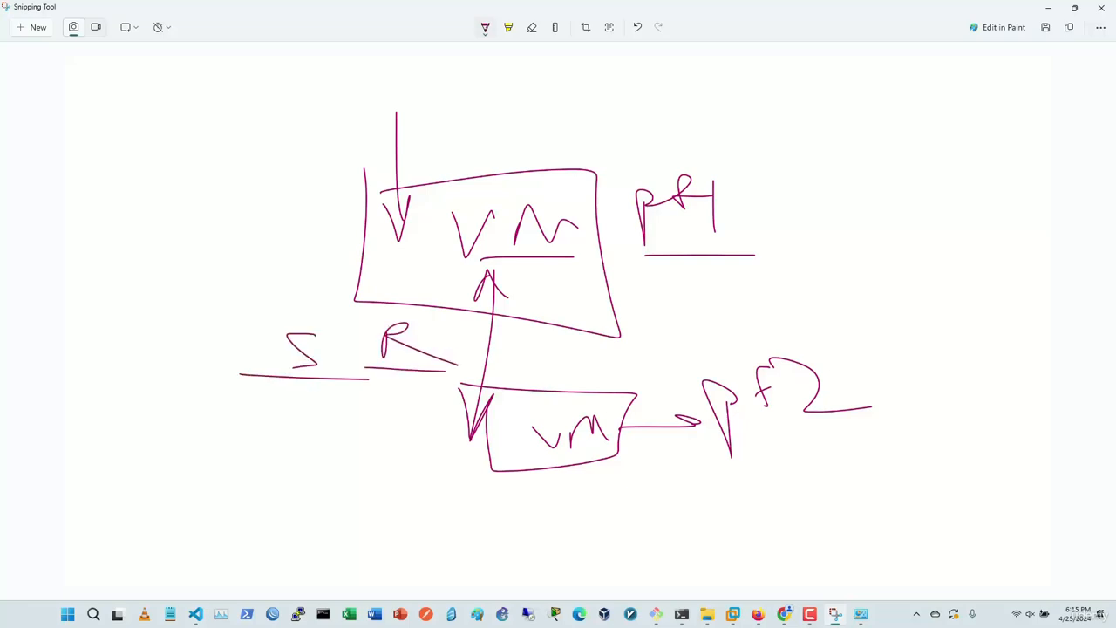
{"action": "key", "text": "alt+Tab"}
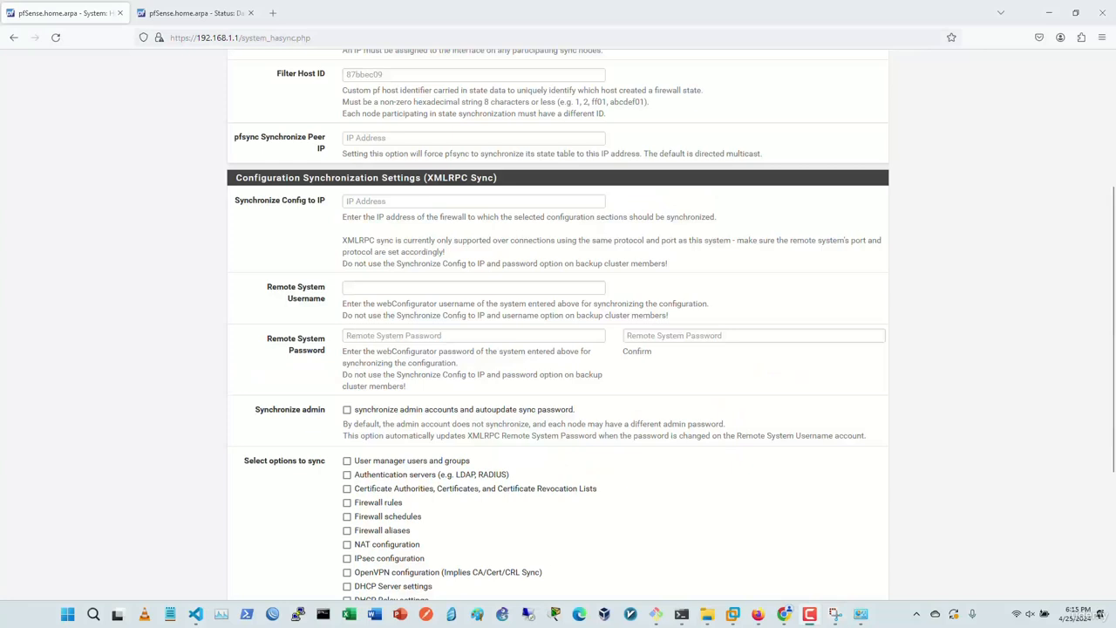
Step: Check the admin user in the 192.168.1.2 User Manager, then return to the first firewall's High Availability page
{"action": "key", "text": "ctrl+Tab"}
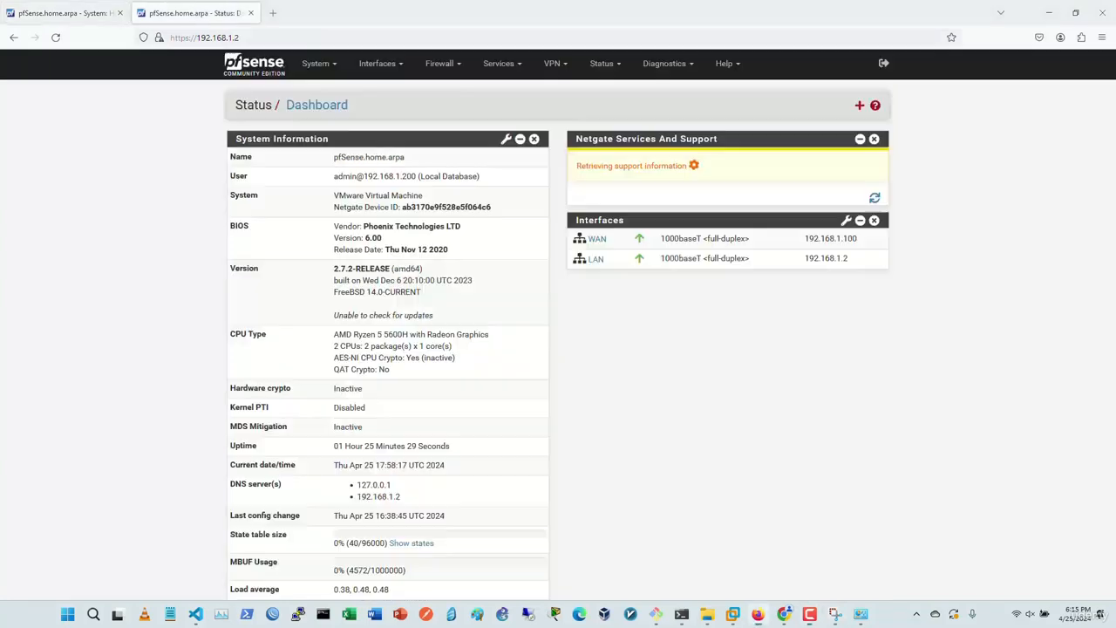
{"action": "left_click", "coordinate": [315, 63]}
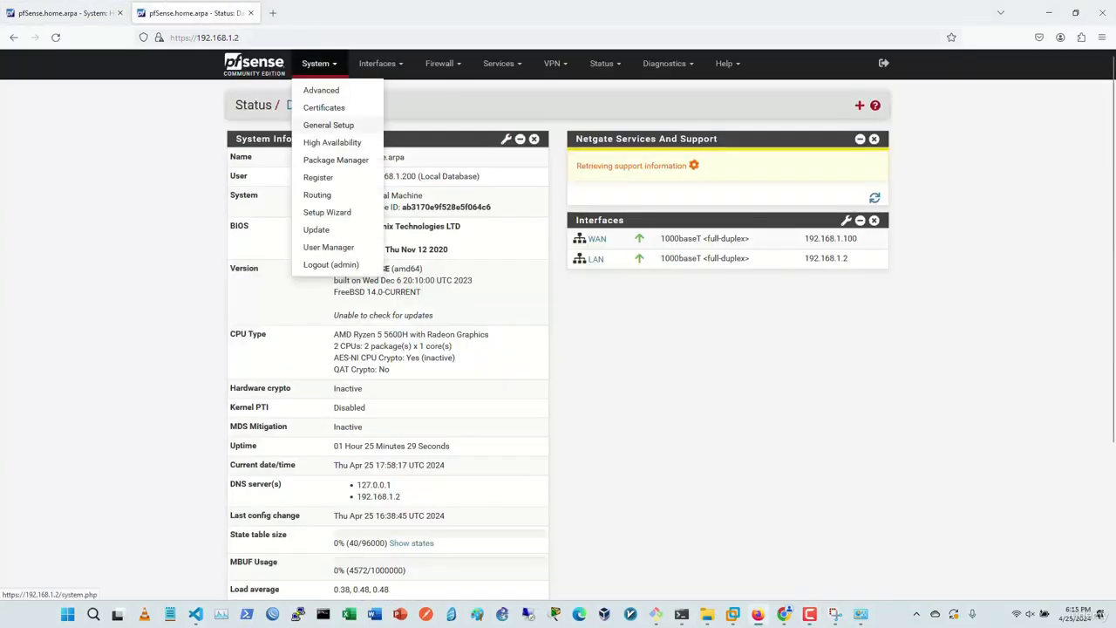
{"action": "left_click", "coordinate": [332, 246]}
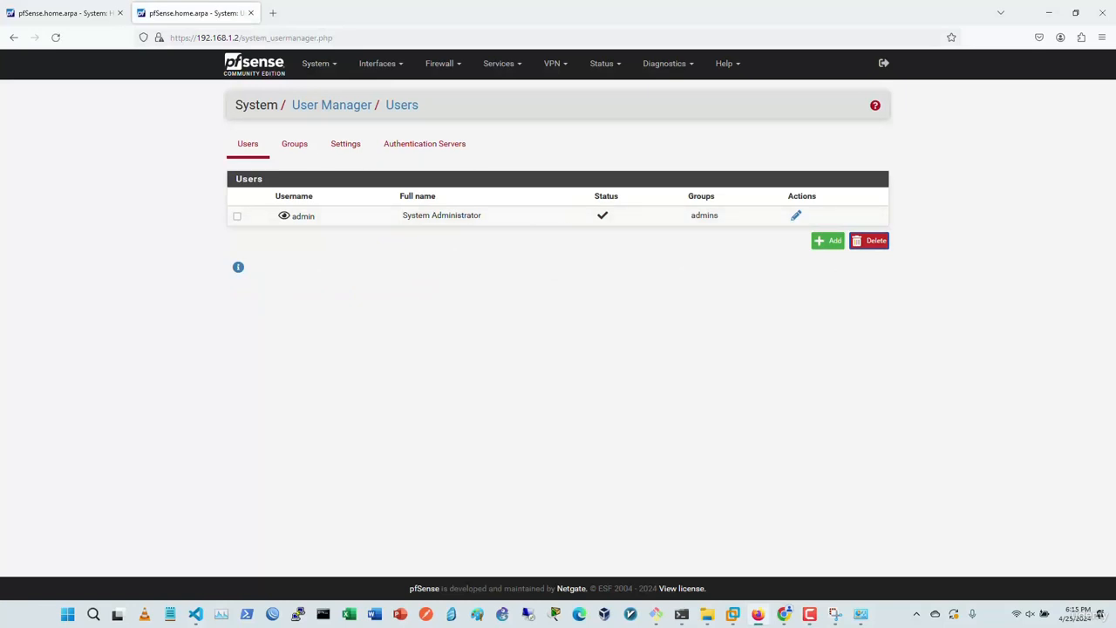
{"action": "left_click", "coordinate": [64, 13]}
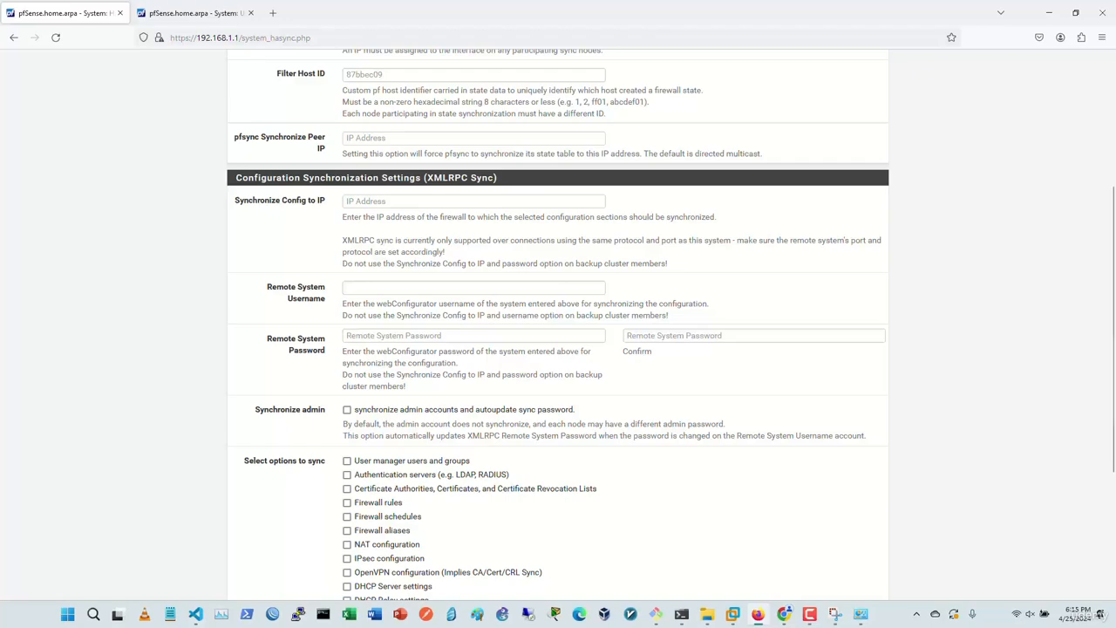
{"action": "scroll", "coordinate": [558, 324], "scroll_direction": "up", "scroll_amount": 4}
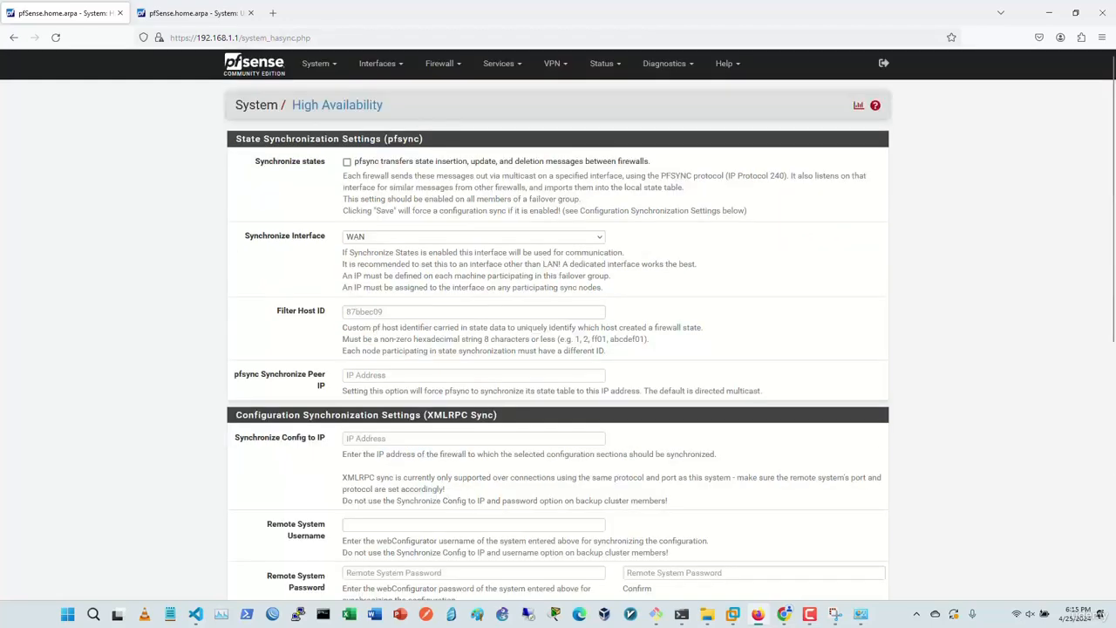
{"action": "scroll", "coordinate": [558, 325], "scroll_direction": "down", "scroll_amount": 2}
Step: Set Synchronize Config to IP to 192.168.1.2
{"action": "left_click", "coordinate": [473, 260]}
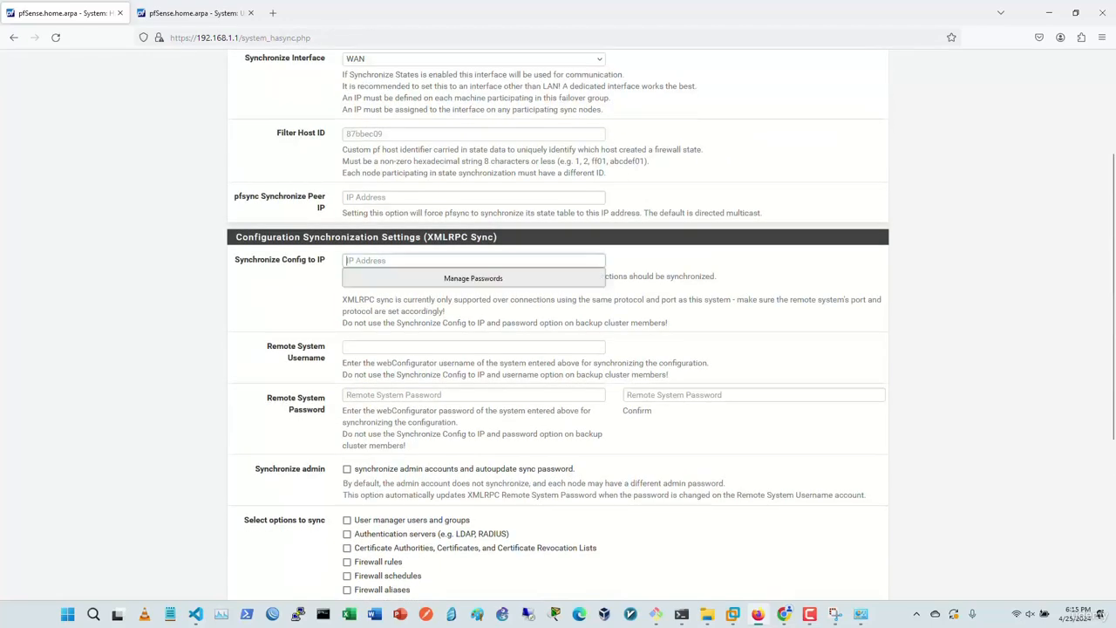
{"action": "type", "text": "192.168.1.2"}
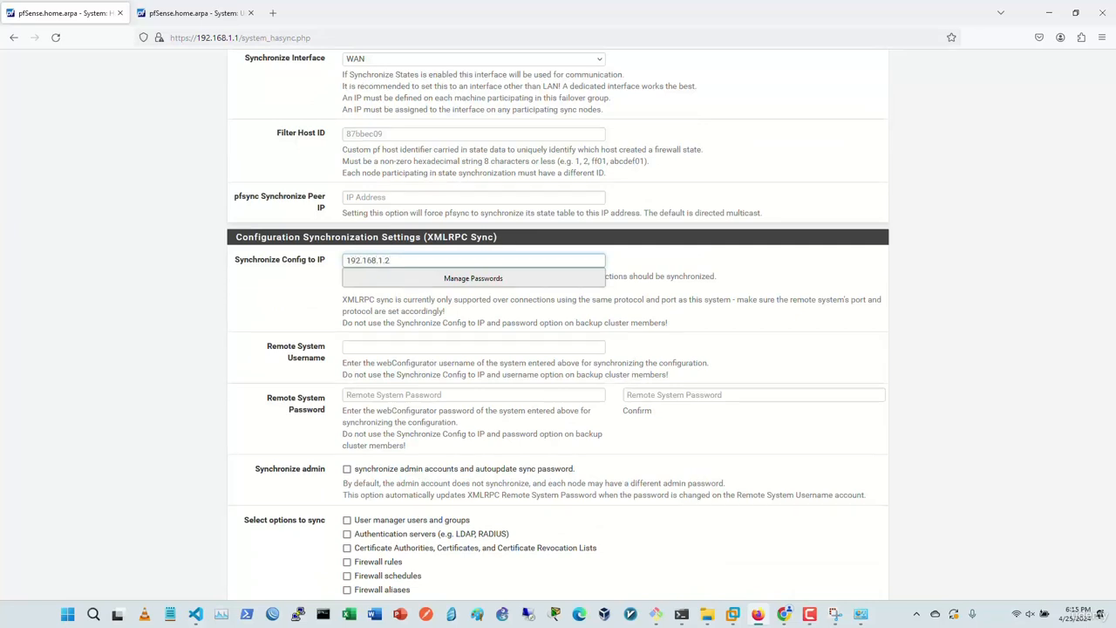
{"action": "left_click", "coordinate": [741, 261]}
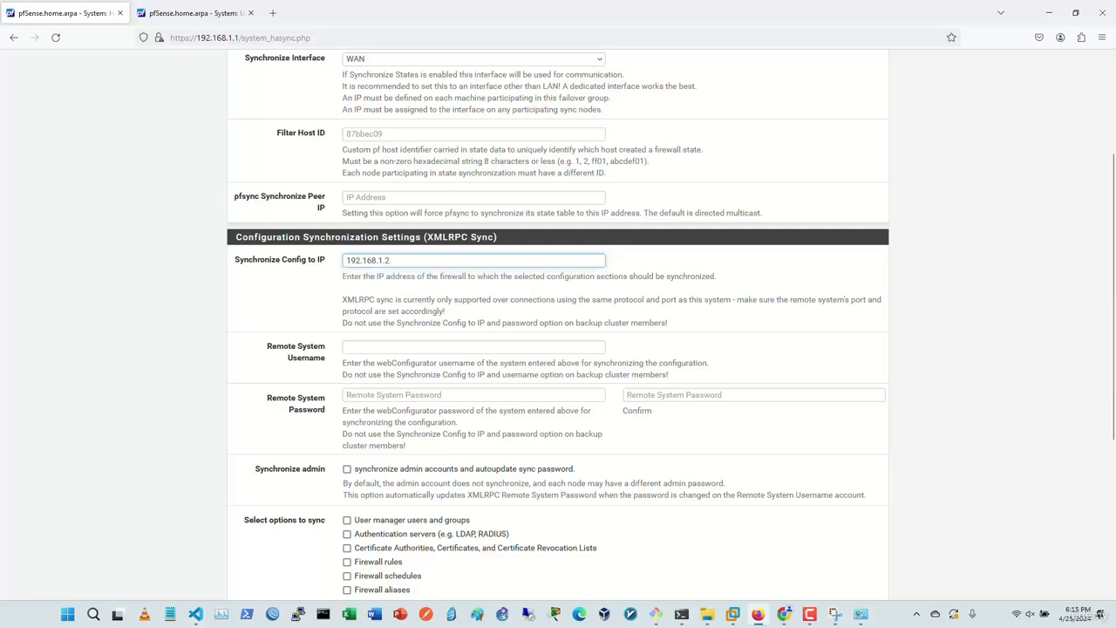
{"action": "scroll", "coordinate": [741, 260], "scroll_direction": "down", "scroll_amount": 1}
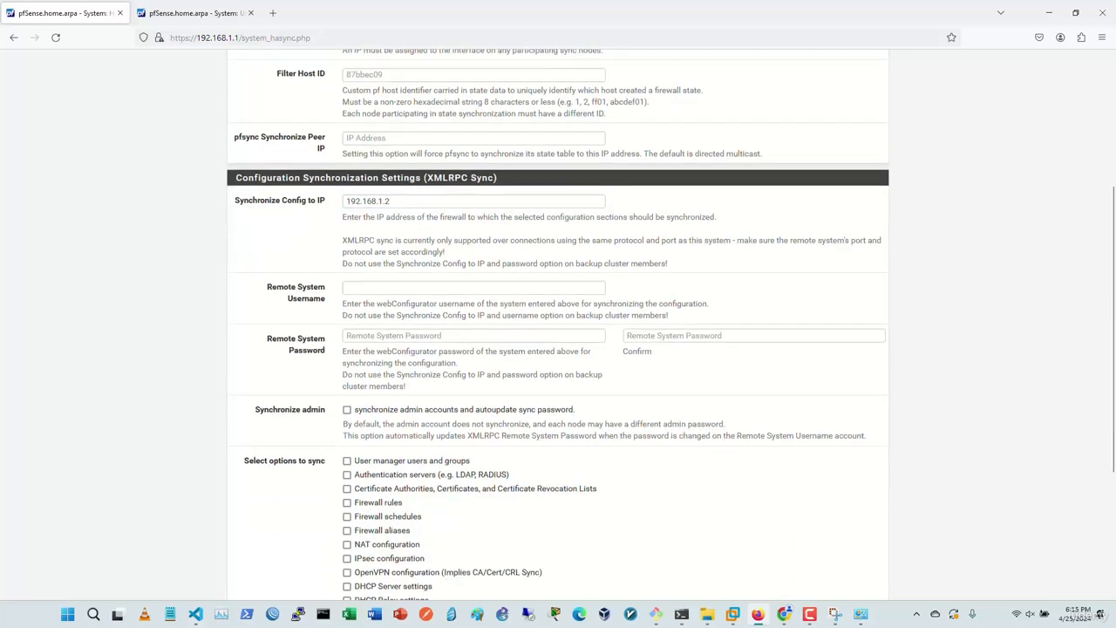
Step: Enter admin as the remote system username, then enter and confirm the remote password
{"action": "left_click", "coordinate": [474, 288]}
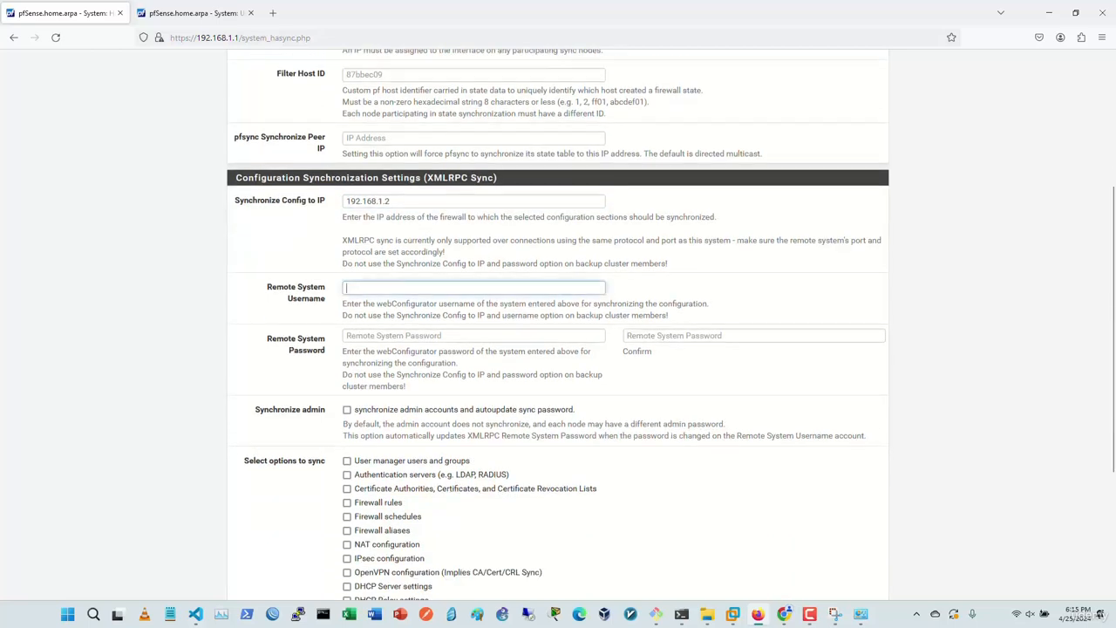
{"action": "type", "text": "admin"}
{"action": "key", "text": "Tab"}
{"action": "type", "text": "********"}
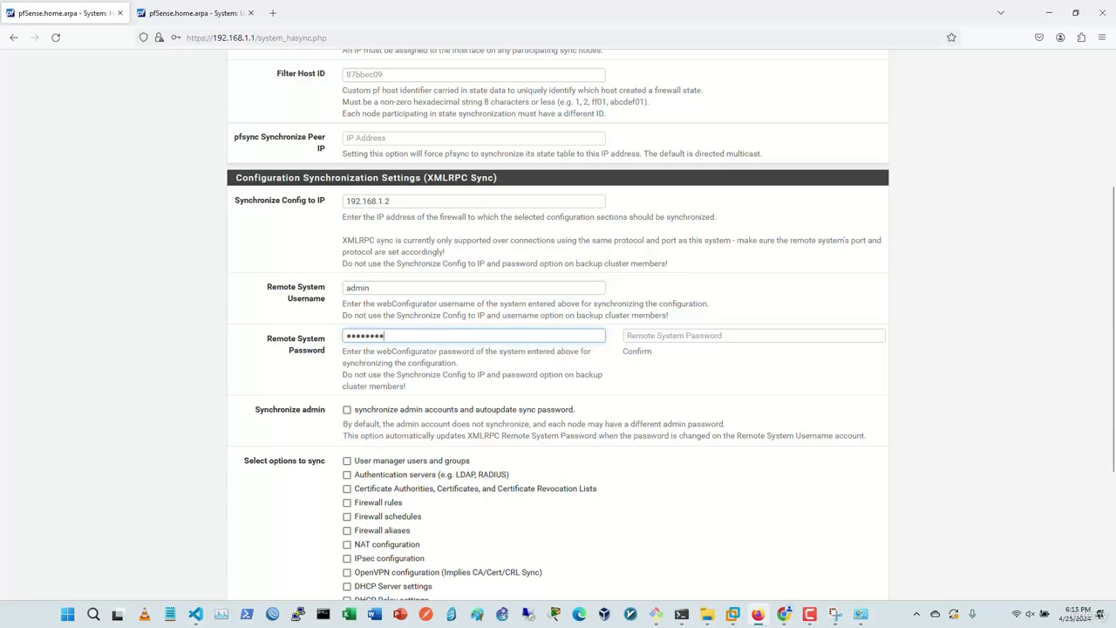
{"action": "key", "text": "Tab"}
{"action": "type", "text": "********"}
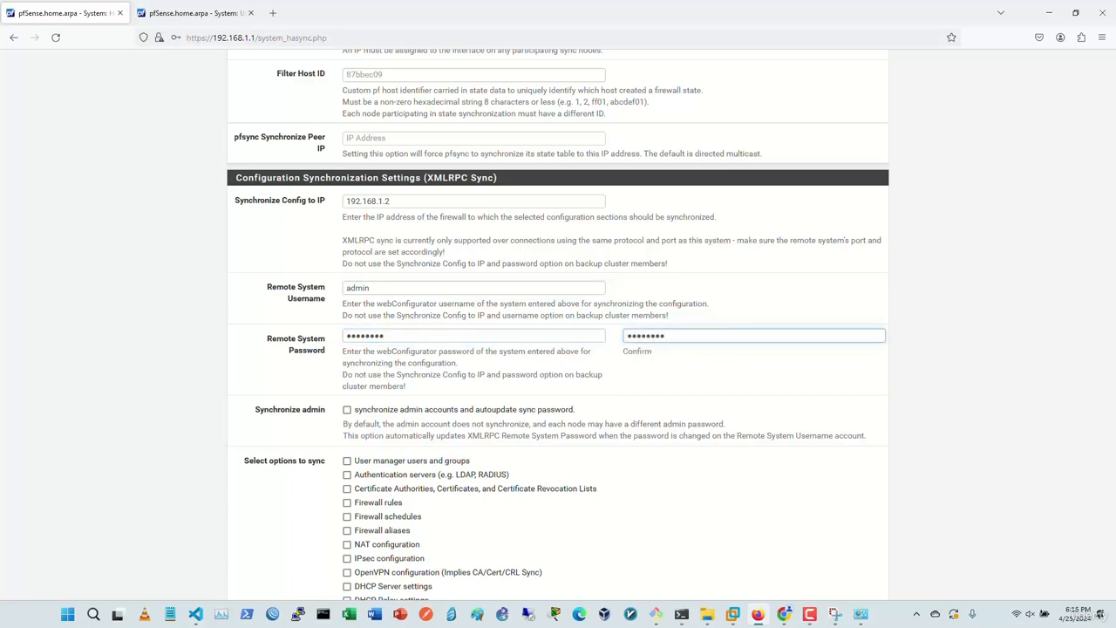
{"action": "scroll", "coordinate": [558, 349], "scroll_direction": "down", "scroll_amount": 4}
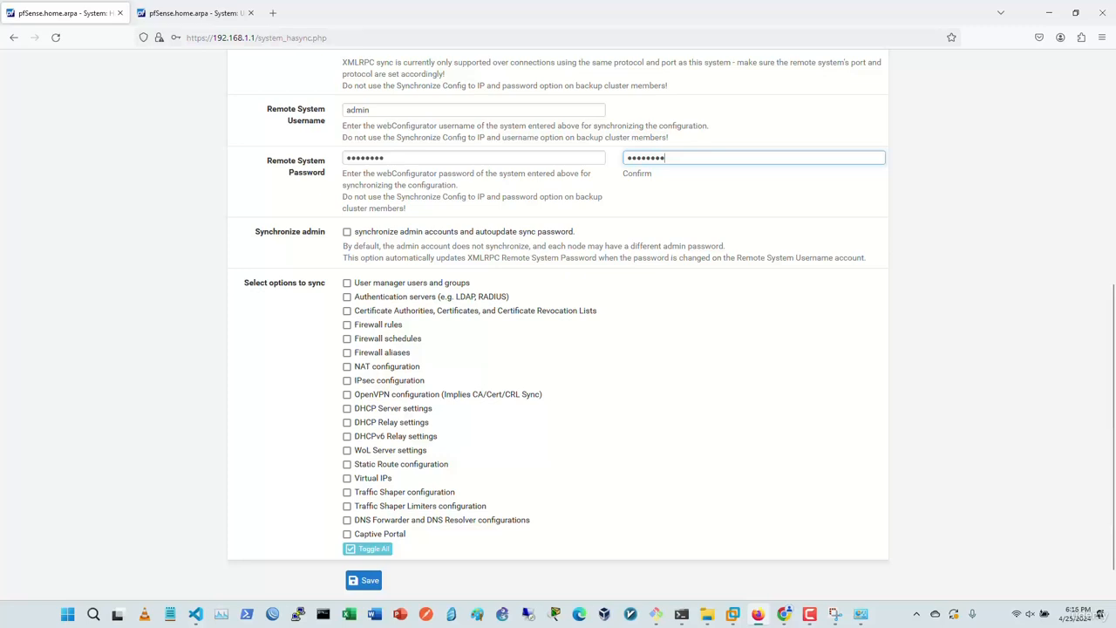
Step: Leave Synchronize admin off; sync users, auth servers, certificates, firewall rules, schedules, aliases and NAT
{"action": "left_click", "coordinate": [347, 232]}
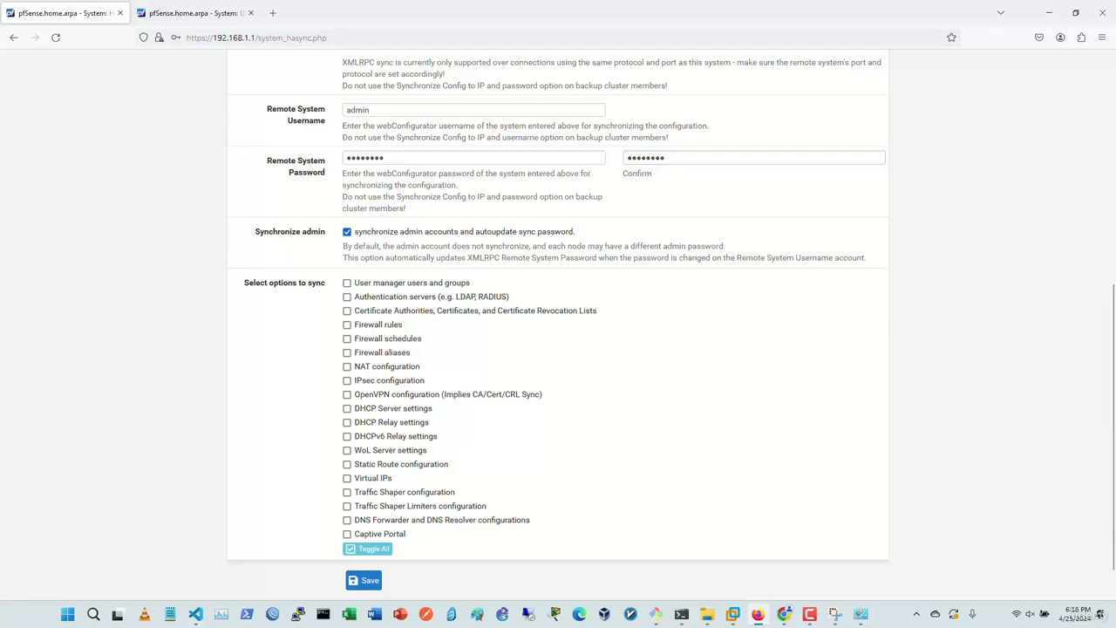
{"action": "left_click", "coordinate": [347, 232]}
{"action": "left_click", "coordinate": [347, 283]}
{"action": "left_click", "coordinate": [347, 296]}
{"action": "left_click", "coordinate": [347, 310]}
{"action": "left_click", "coordinate": [347, 325]}
{"action": "left_click", "coordinate": [347, 338]}
{"action": "left_click", "coordinate": [347, 352]}
{"action": "left_click", "coordinate": [347, 366]}
Step: Also sync IPsec, OpenVPN, DHCP, relays, WoL, routes, virtual IPs, shaper, limiters, DNS and Captive Portal
{"action": "left_click", "coordinate": [347, 381]}
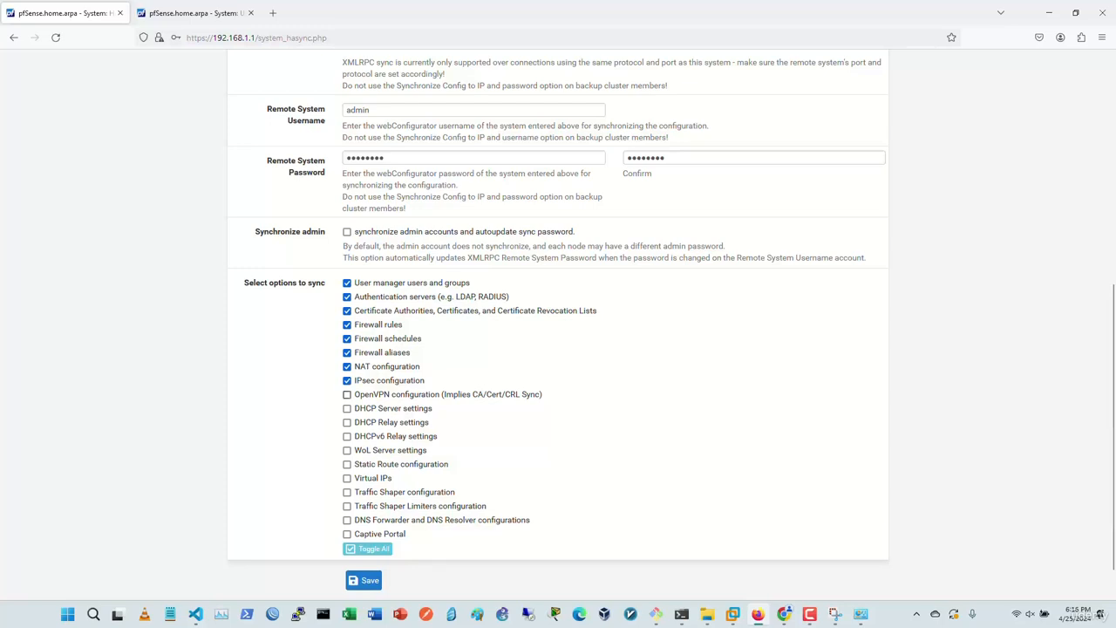
{"action": "left_click", "coordinate": [347, 394]}
{"action": "left_click", "coordinate": [347, 408]}
{"action": "left_click", "coordinate": [347, 422]}
{"action": "left_click", "coordinate": [347, 436]}
{"action": "left_click", "coordinate": [347, 450]}
{"action": "left_click", "coordinate": [347, 464]}
{"action": "left_click", "coordinate": [347, 478]}
{"action": "left_click", "coordinate": [347, 492]}
{"action": "left_click", "coordinate": [347, 506]}
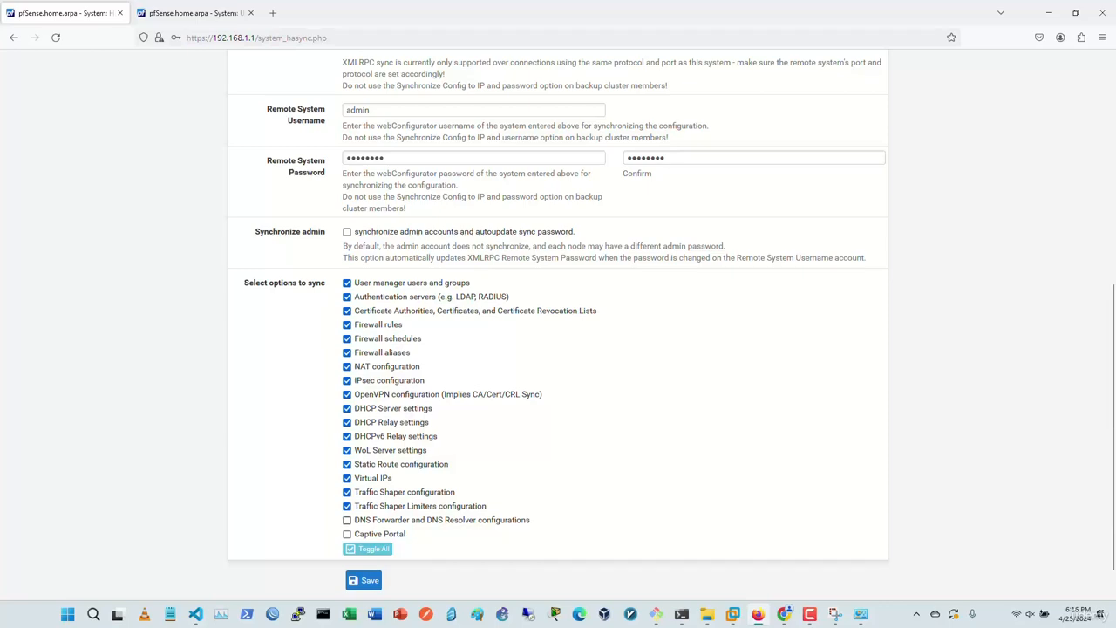
{"action": "left_click", "coordinate": [347, 519]}
{"action": "left_click", "coordinate": [347, 534]}
Step: Change the state sync interface to LAN and save the High Availability settings
{"action": "scroll", "coordinate": [558, 323], "scroll_direction": "up", "scroll_amount": 5}
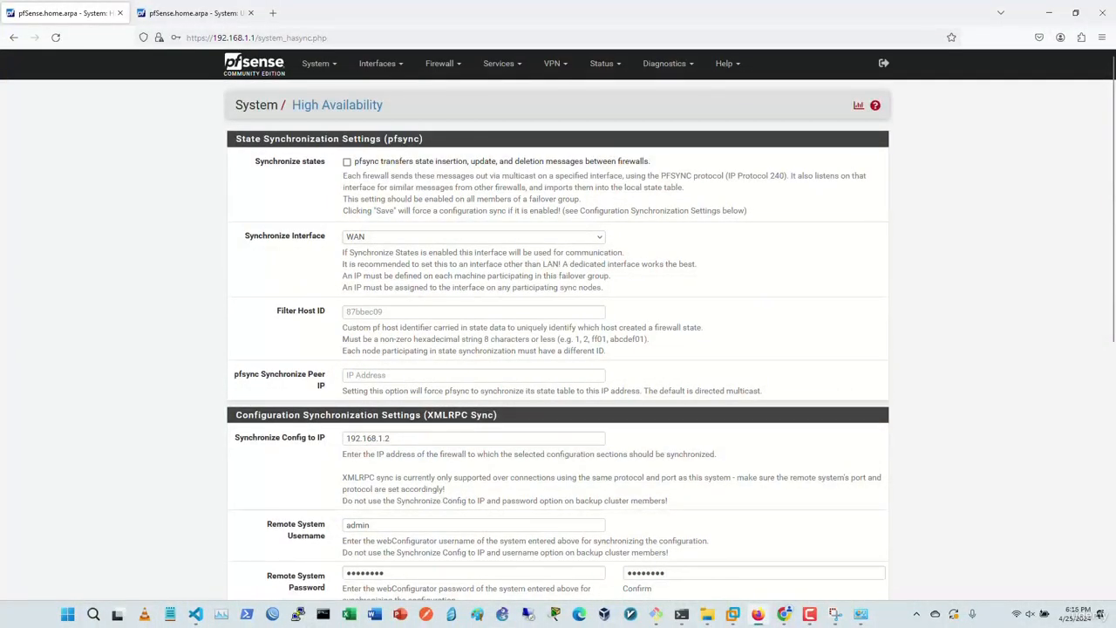
{"action": "left_click_drag", "start_coordinate": [392, 439], "coordinate": [346, 439]}
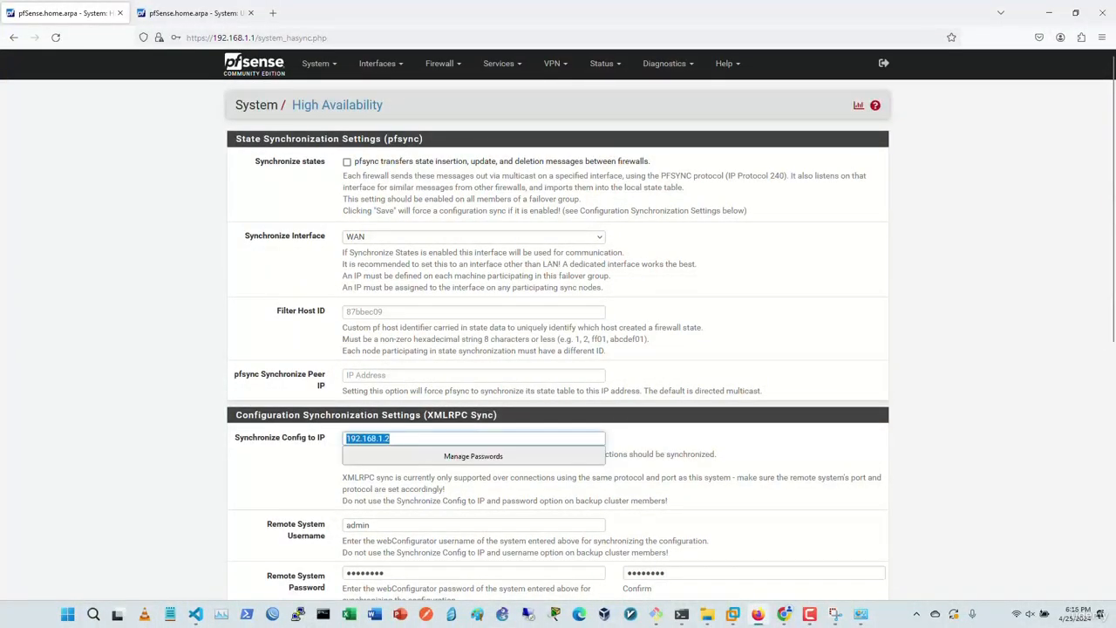
{"action": "left_click", "coordinate": [396, 439]}
{"action": "left_click", "coordinate": [474, 238]}
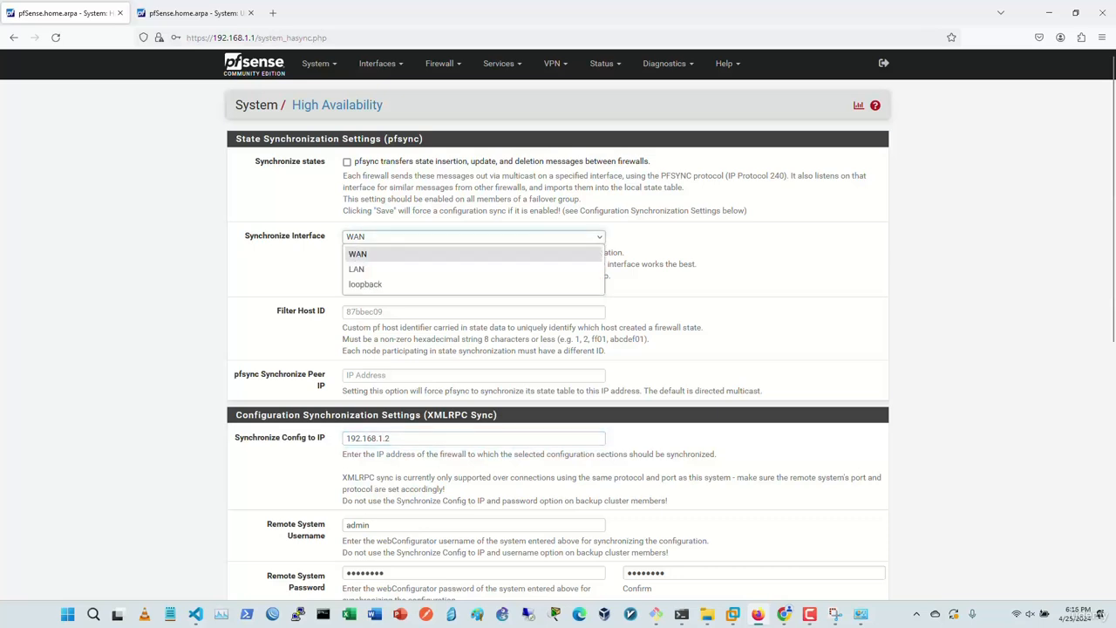
{"action": "left_click", "coordinate": [384, 269]}
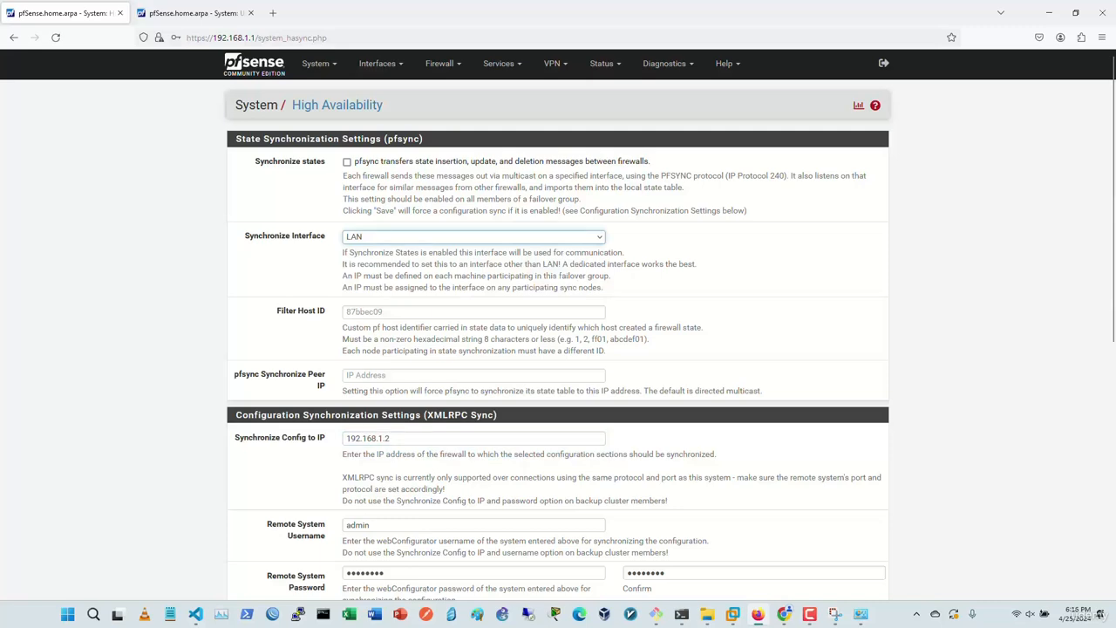
{"action": "scroll", "coordinate": [558, 324], "scroll_direction": "down", "scroll_amount": 5}
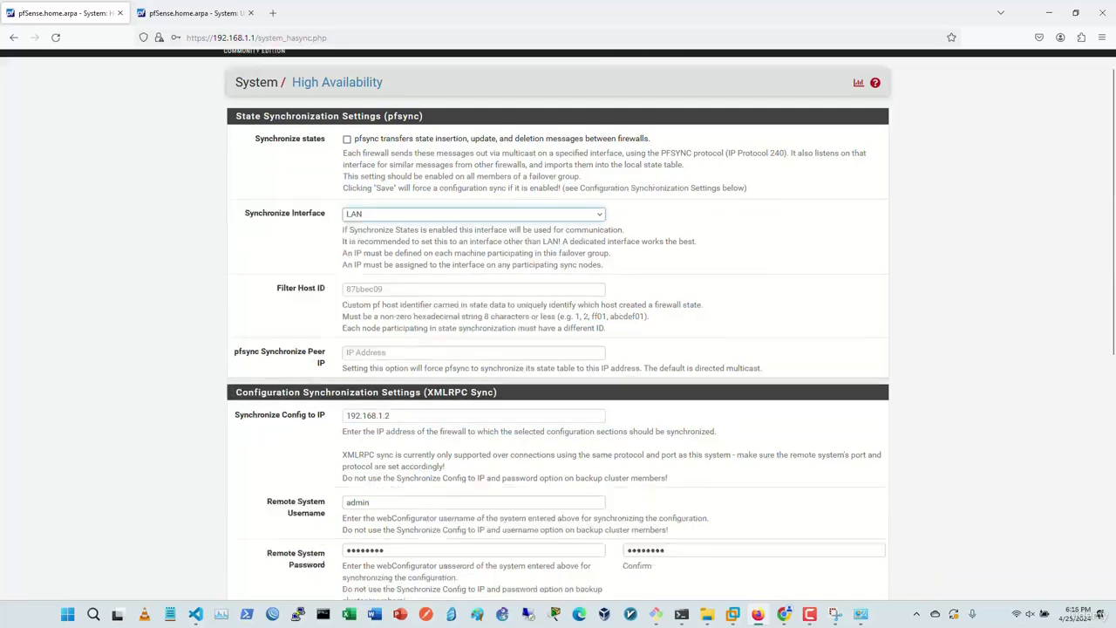
{"action": "left_click", "coordinate": [364, 538]}
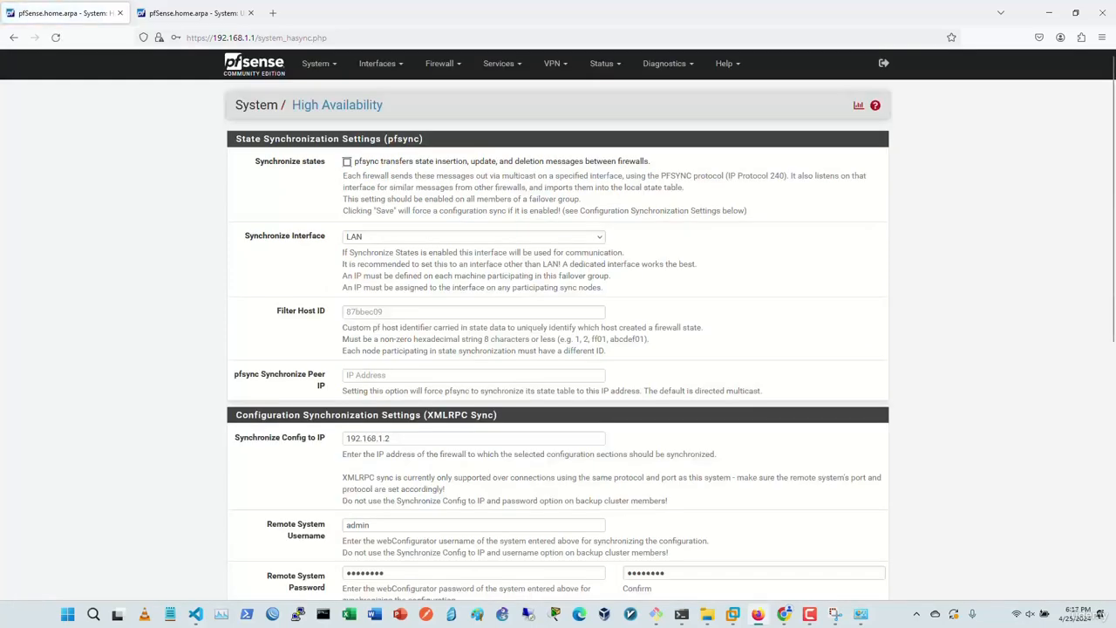
Step: Reload the backup firewall's Users list to confirm the synced user in group test arrived
{"action": "scroll", "coordinate": [558, 325], "scroll_direction": "down", "scroll_amount": 3}
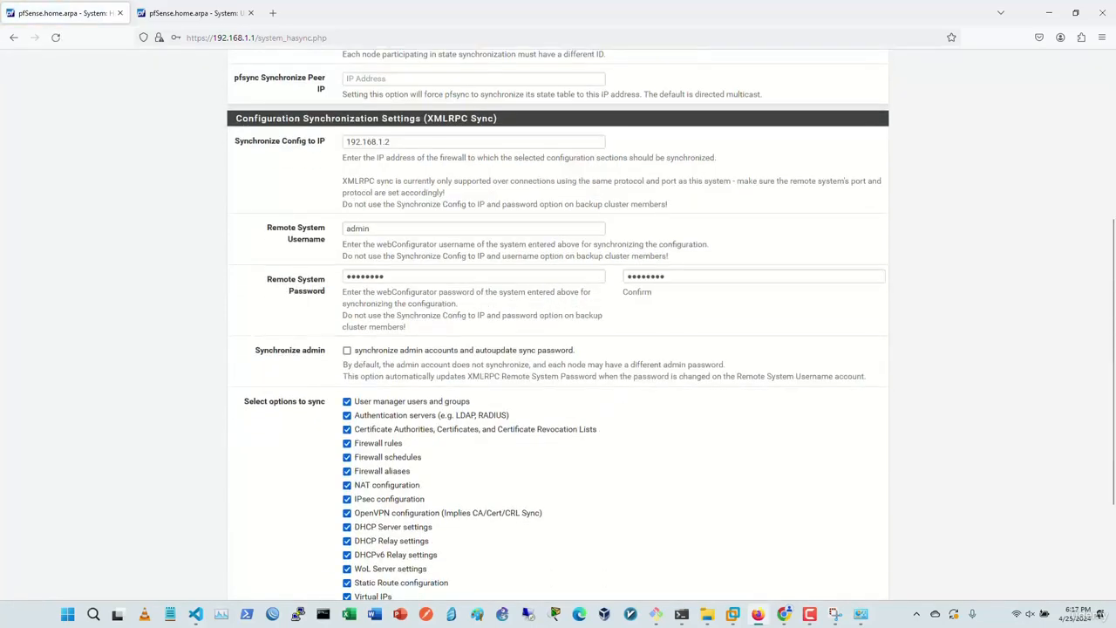
{"action": "scroll", "coordinate": [558, 324], "scroll_direction": "up", "scroll_amount": 3}
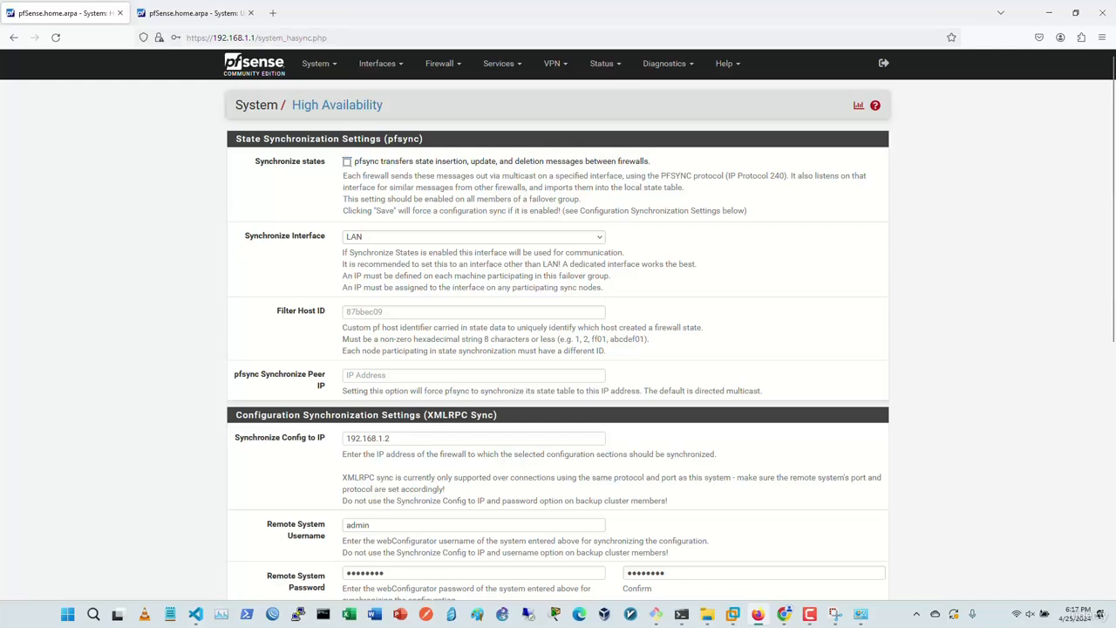
{"action": "left_click", "coordinate": [197, 13]}
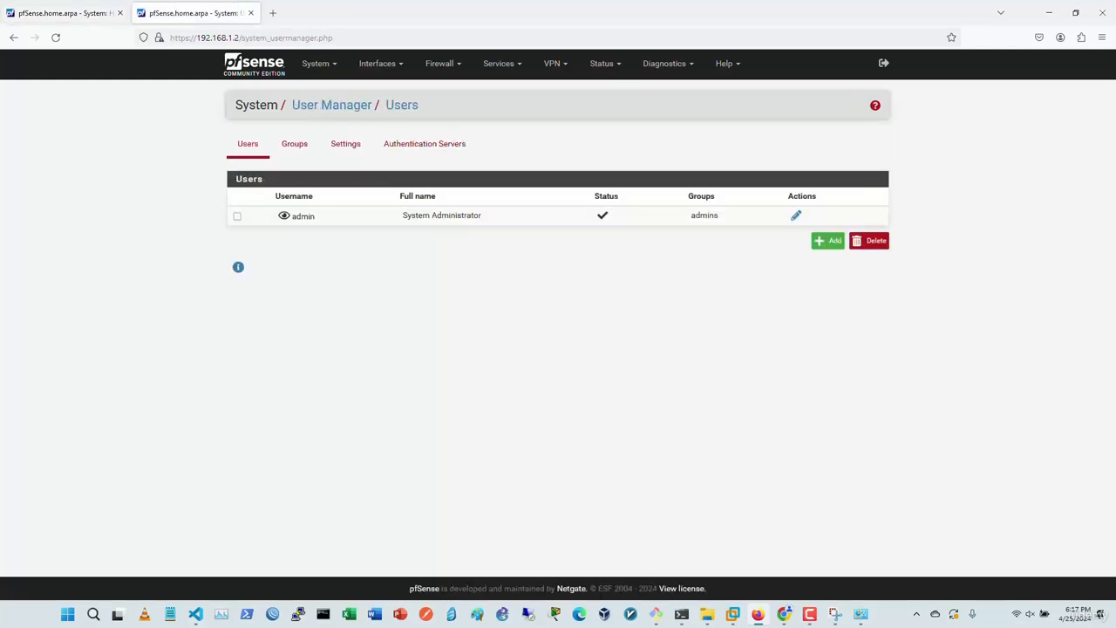
{"action": "left_click", "coordinate": [55, 38]}
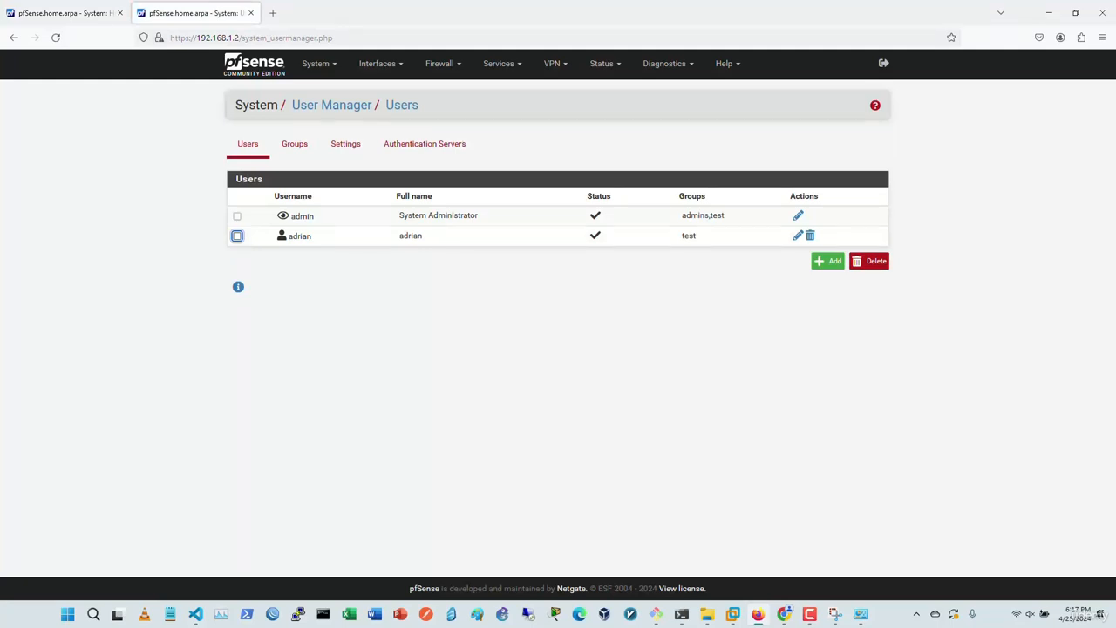
Step: Open System > User Manager on the primary firewall
{"action": "left_click", "coordinate": [66, 13]}
{"action": "left_click", "coordinate": [315, 62]}
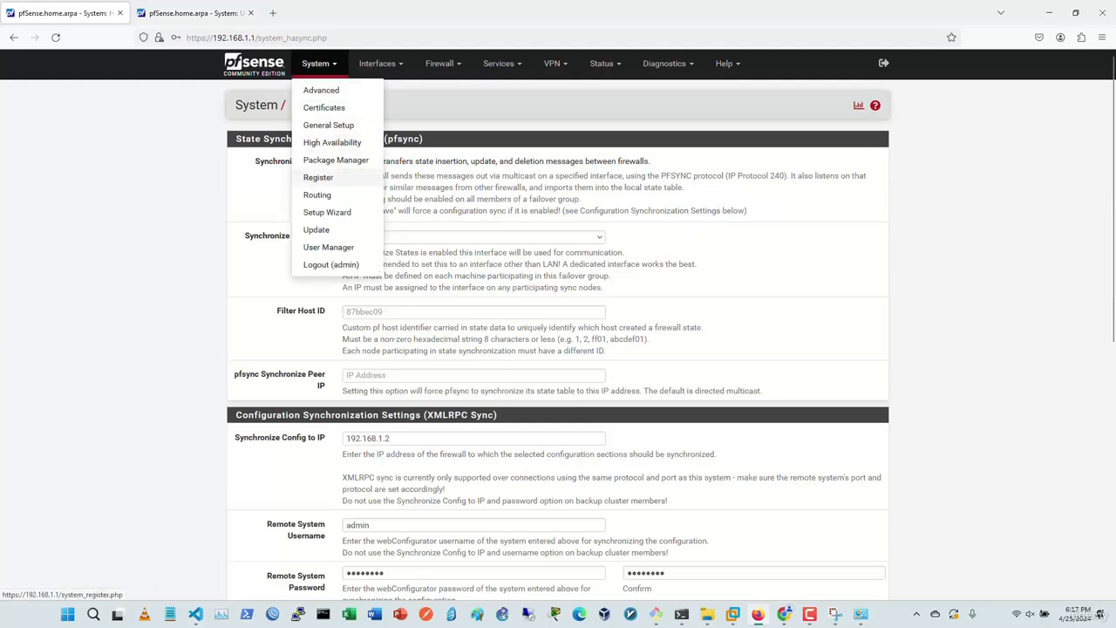
{"action": "left_click", "coordinate": [329, 247]}
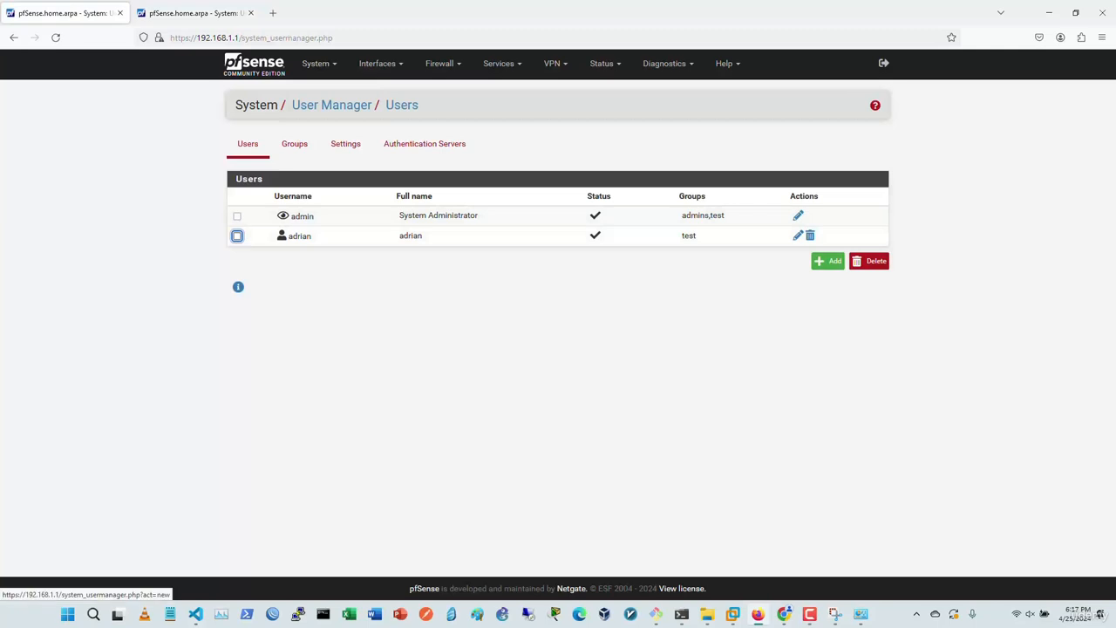
Step: Compare the Groups tabs on the primary and backup firewalls
{"action": "left_click", "coordinate": [295, 144]}
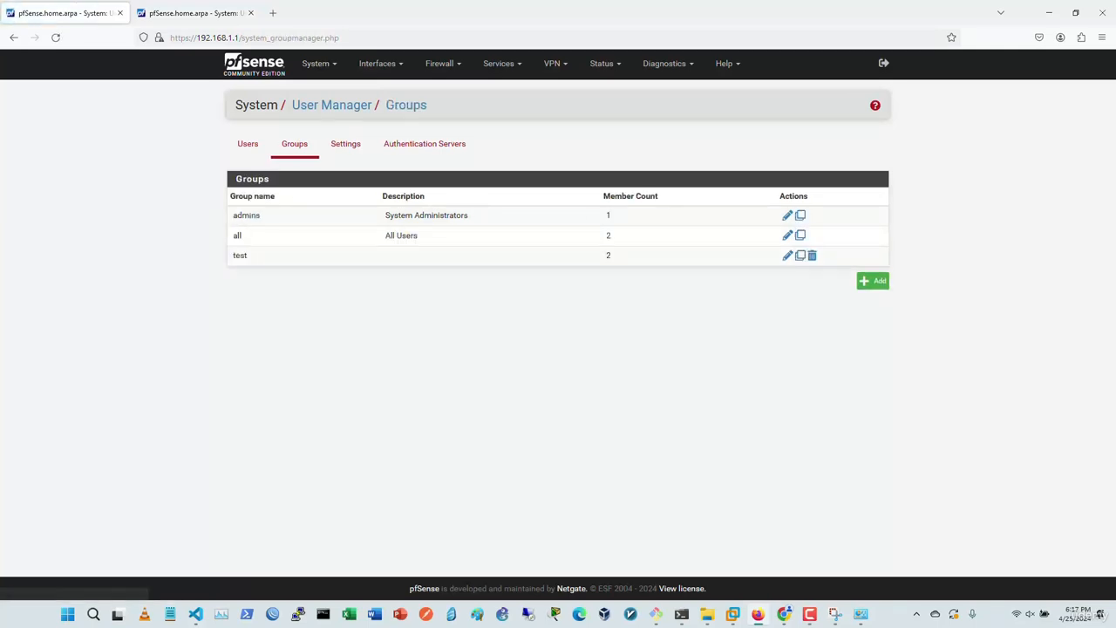
{"action": "key", "text": "ctrl+Tab"}
{"action": "left_click", "coordinate": [295, 144]}
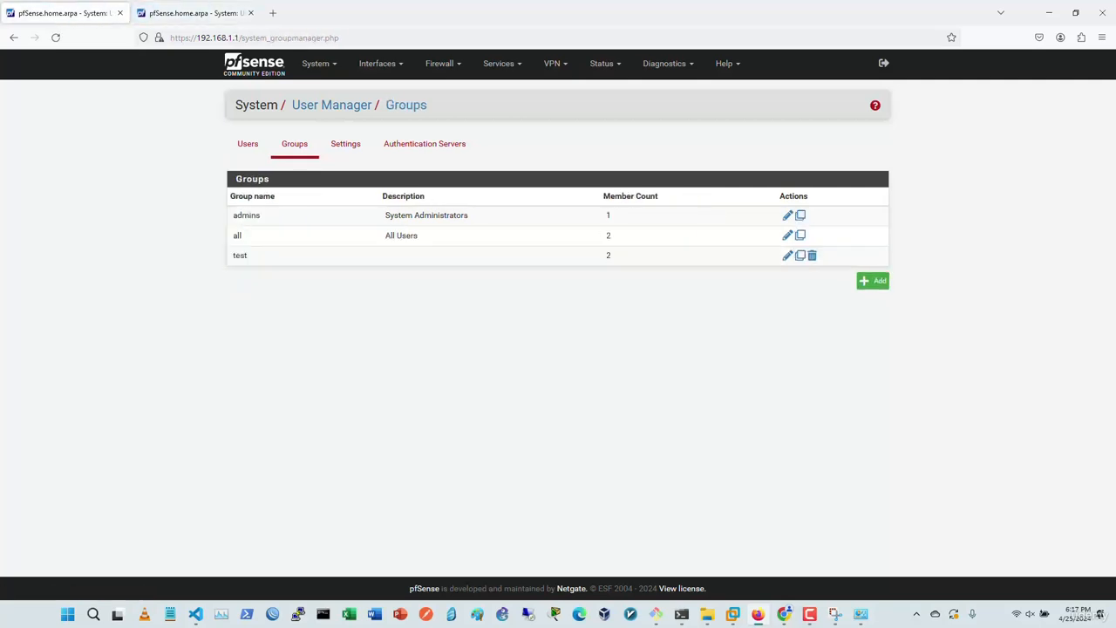
{"action": "key", "text": "ctrl+Tab"}
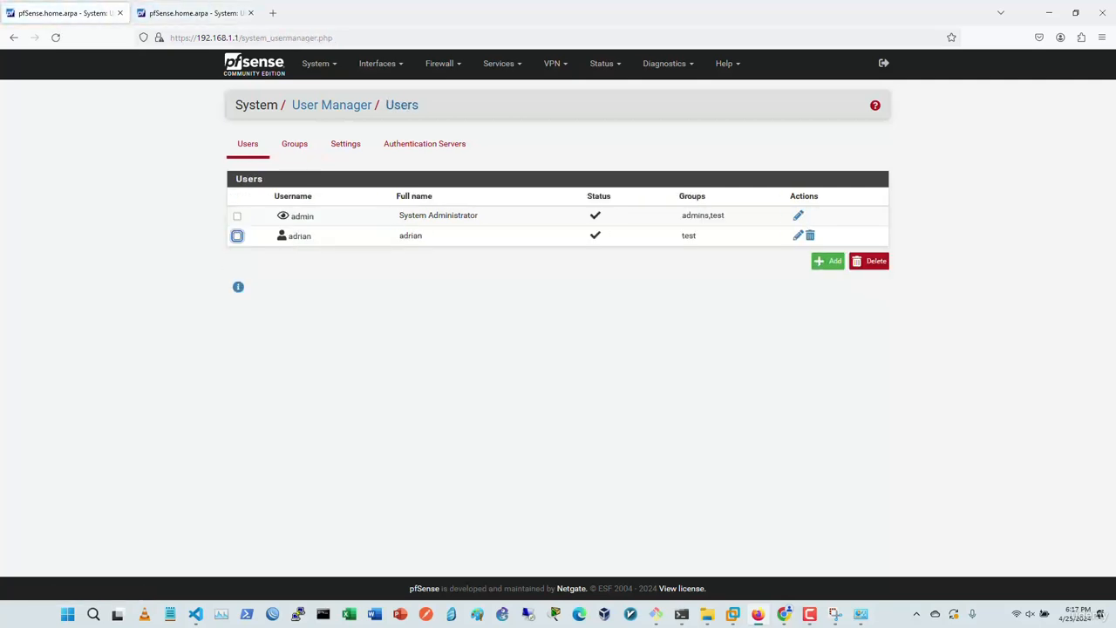
Step: Browse the System, Interfaces, Firewall and VPN navbar menus on the primary firewall
{"action": "left_click", "coordinate": [320, 63]}
{"action": "left_click", "coordinate": [381, 63]}
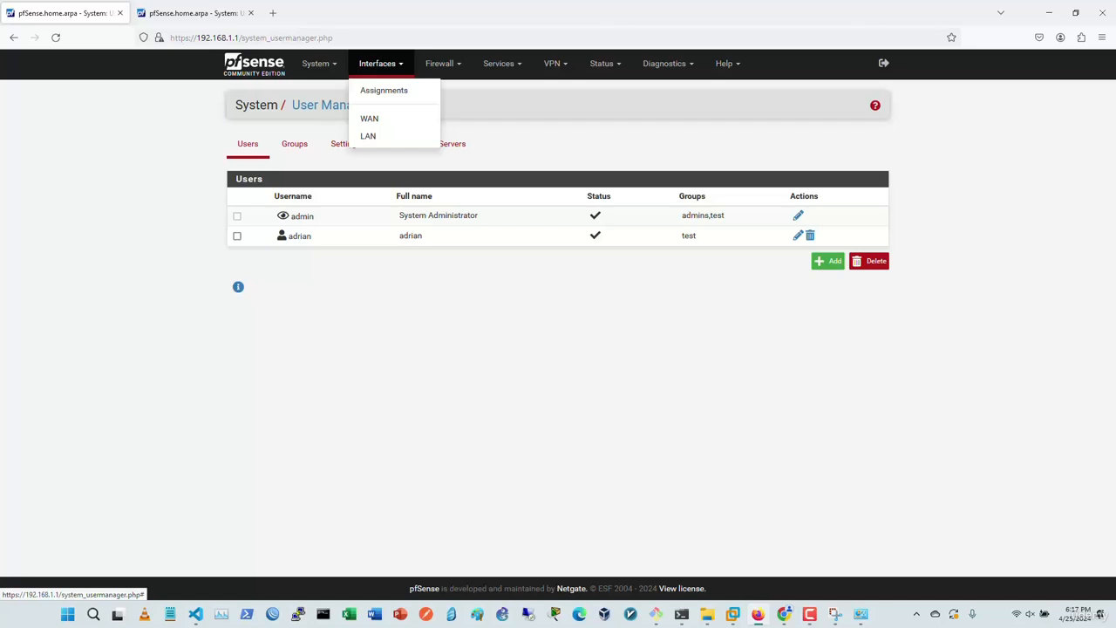
{"action": "left_click", "coordinate": [440, 64]}
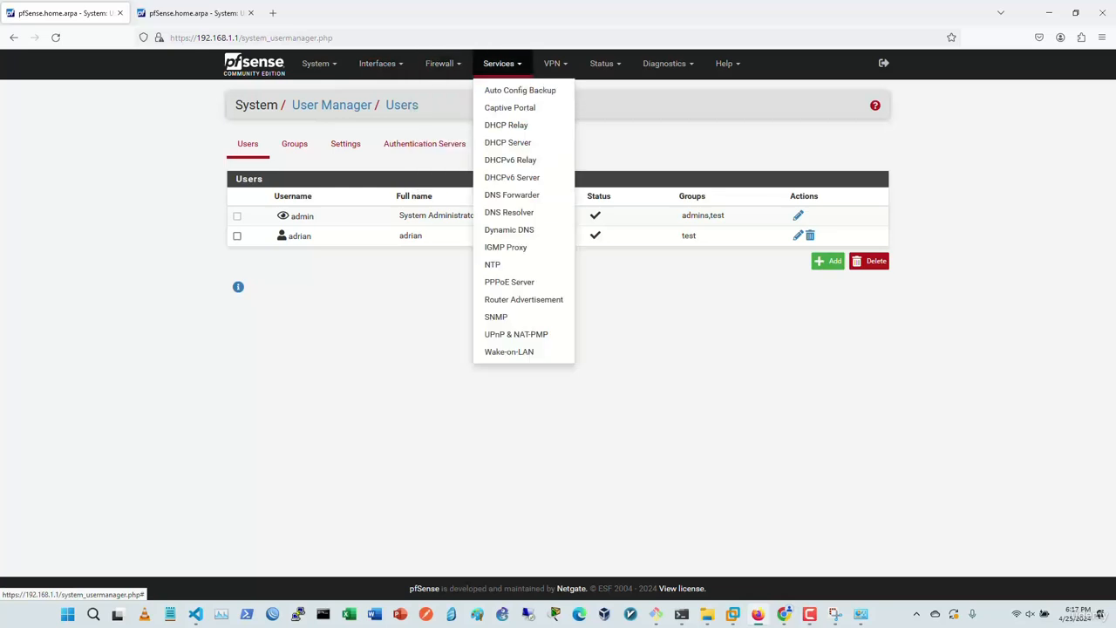
{"action": "mouse_move", "coordinate": [555, 64]}
{"action": "left_click", "coordinate": [165, 147]}
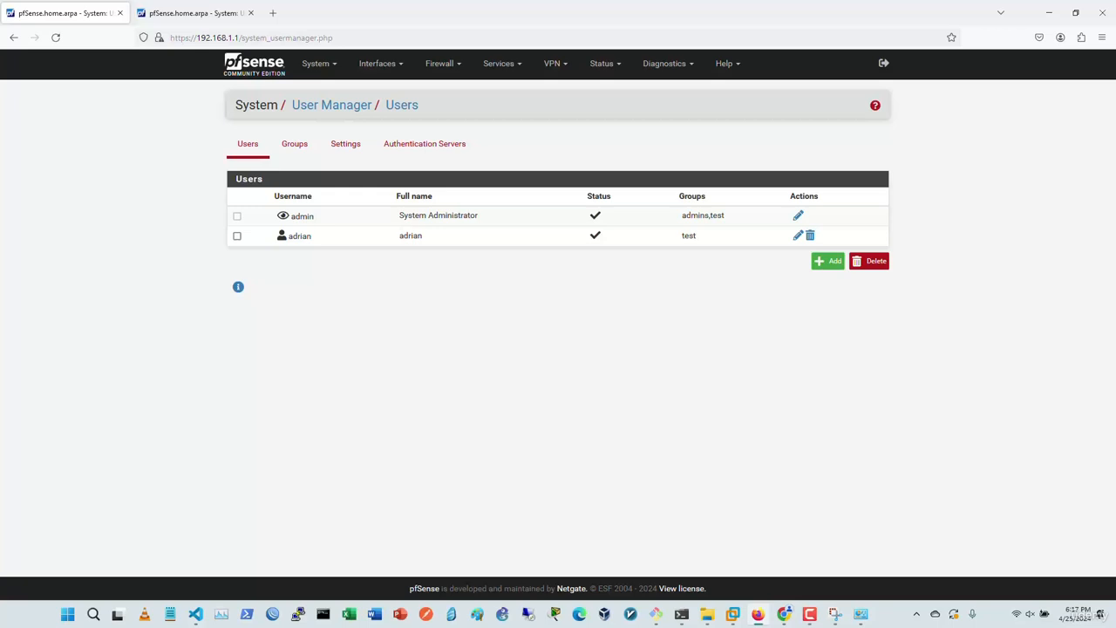
Step: Return to the primary firewall's System > High Availability page
{"action": "left_click", "coordinate": [315, 63]}
{"action": "left_click", "coordinate": [331, 142]}
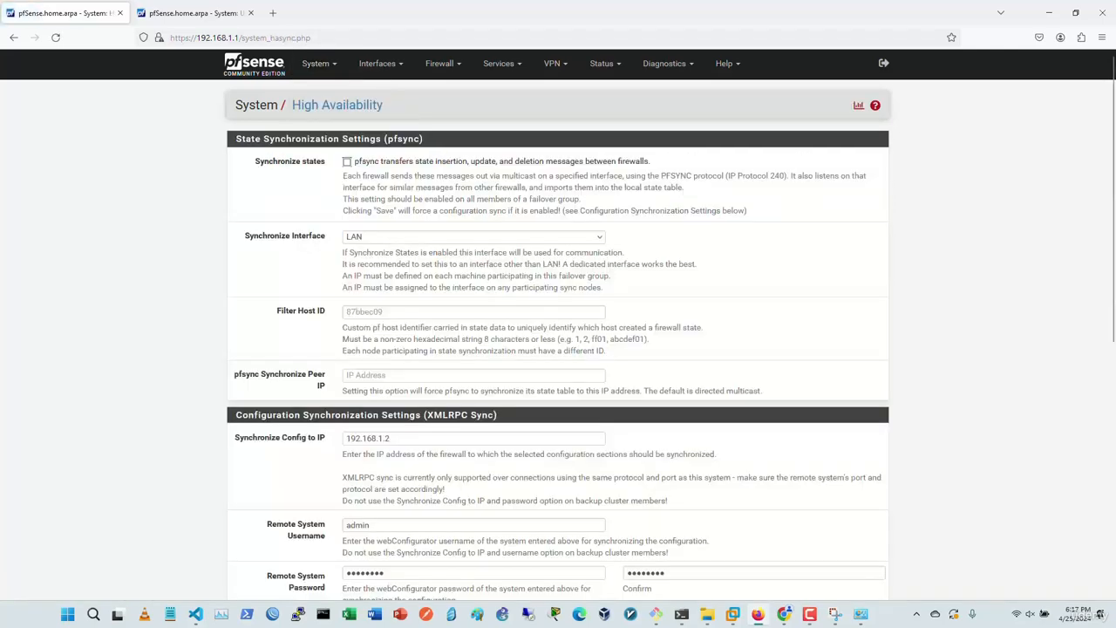
{"action": "scroll", "coordinate": [558, 349], "scroll_direction": "down", "scroll_amount": 5}
{"action": "scroll", "coordinate": [558, 349], "scroll_direction": "up", "scroll_amount": 5}
{"action": "left_click", "coordinate": [316, 63]}
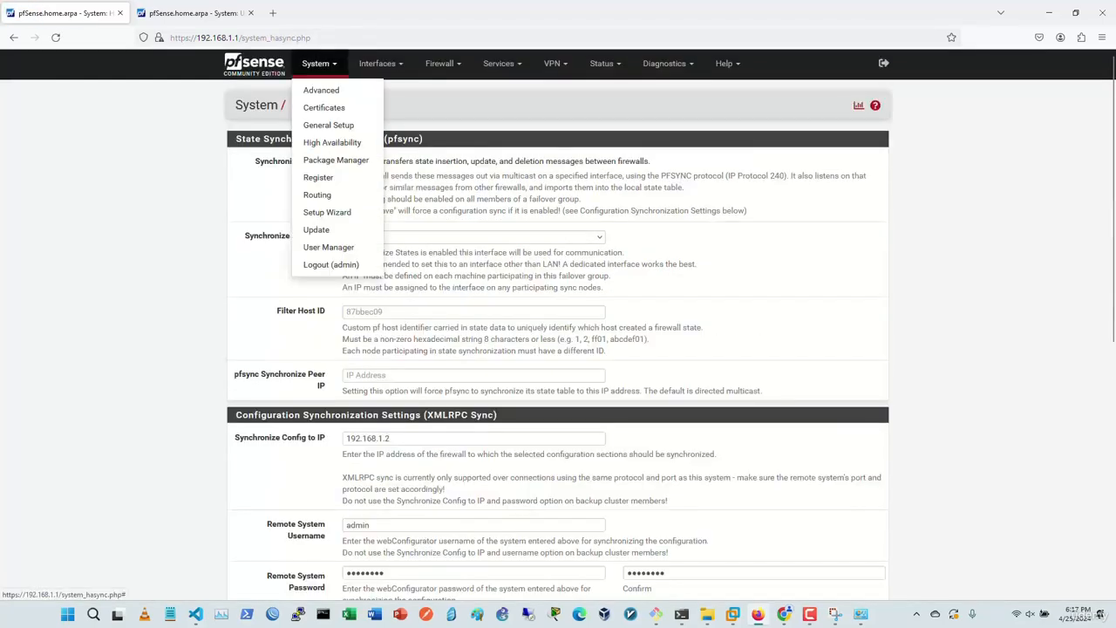
Step: Open System > Advanced and scroll through every Admin Access option to the bottom and back
{"action": "left_click", "coordinate": [321, 90]}
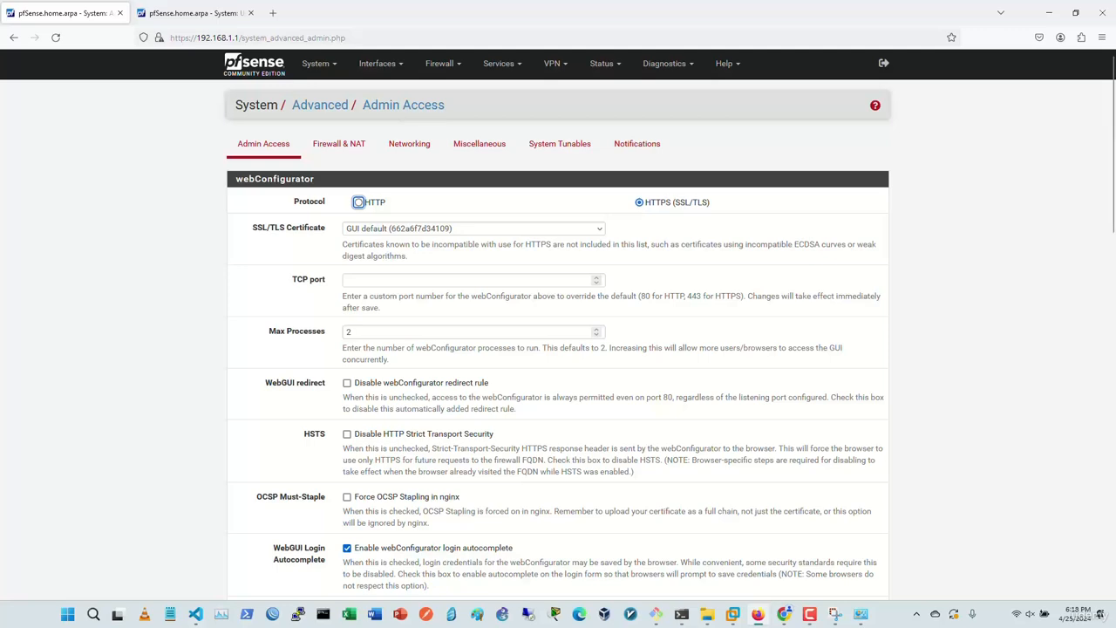
{"action": "scroll", "coordinate": [558, 325], "scroll_direction": "down", "scroll_amount": 3}
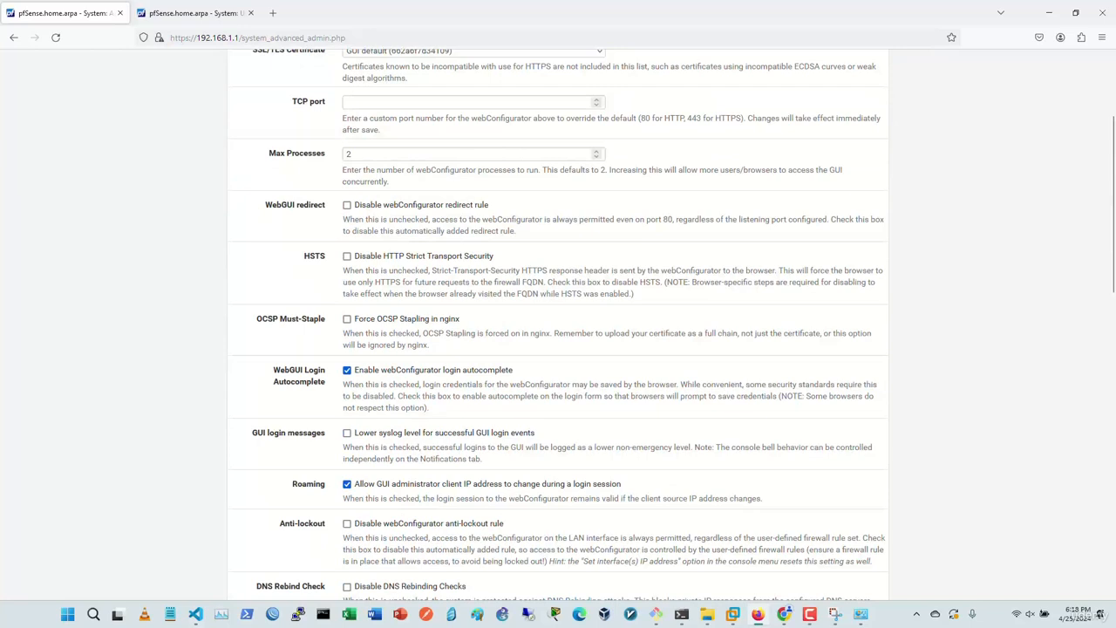
{"action": "scroll", "coordinate": [558, 324], "scroll_direction": "up", "scroll_amount": 3}
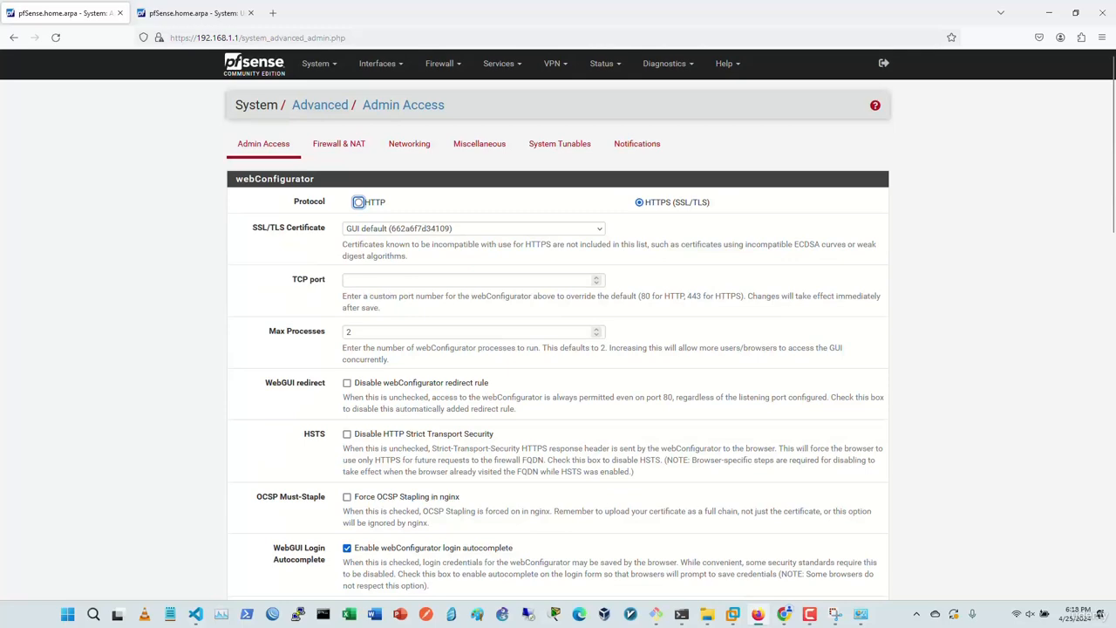
{"action": "scroll", "coordinate": [558, 325], "scroll_direction": "down", "scroll_amount": 2}
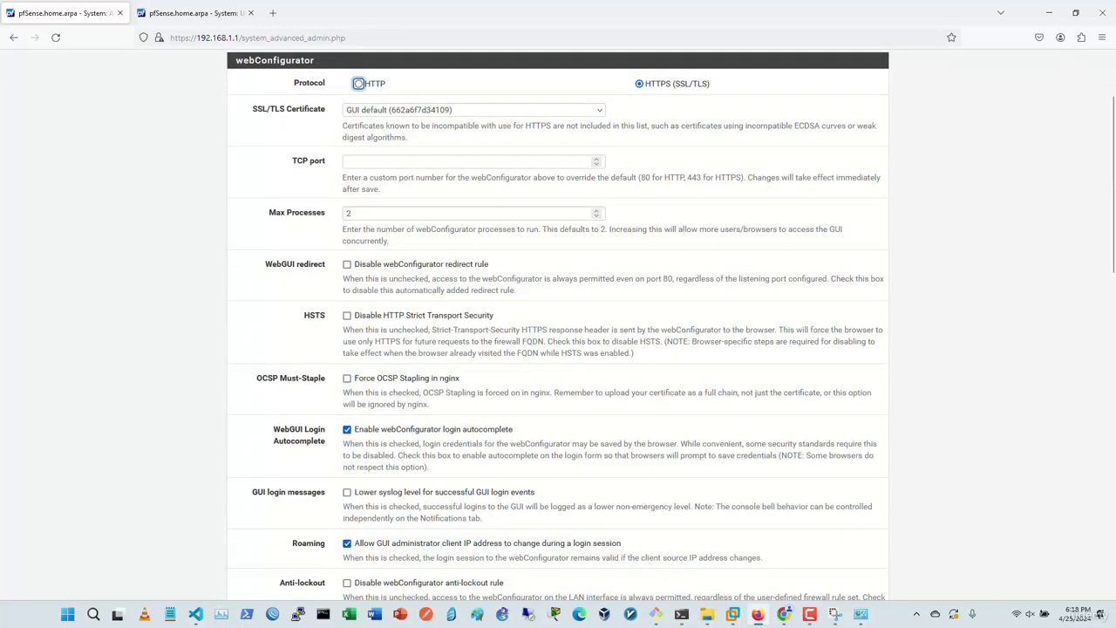
{"action": "scroll", "coordinate": [558, 325], "scroll_direction": "down", "scroll_amount": 3}
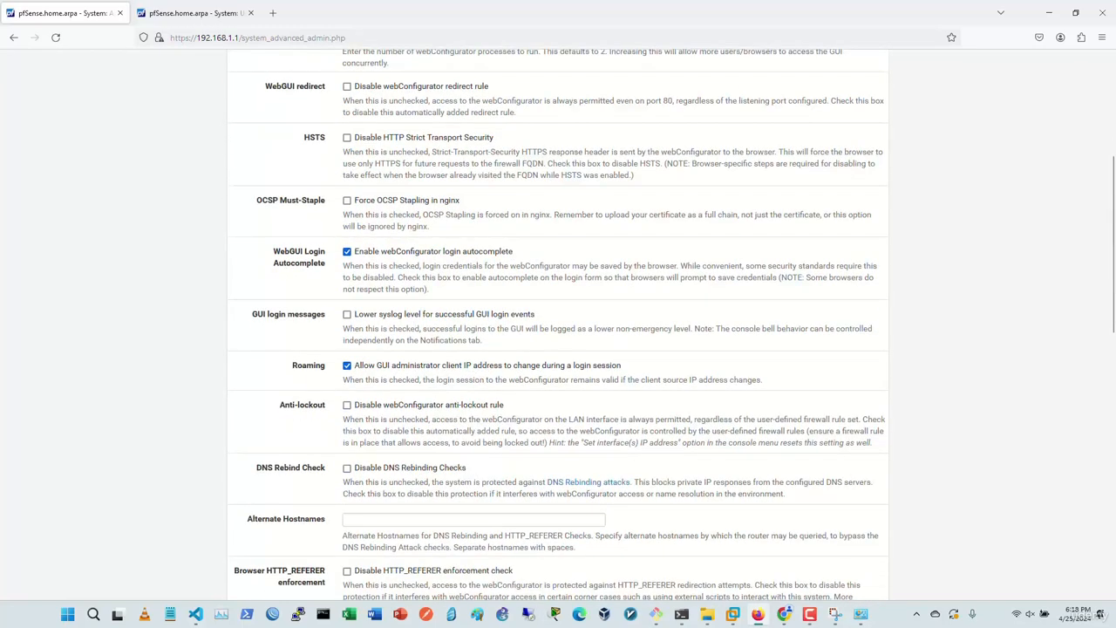
{"action": "scroll", "coordinate": [558, 324], "scroll_direction": "down", "scroll_amount": 2}
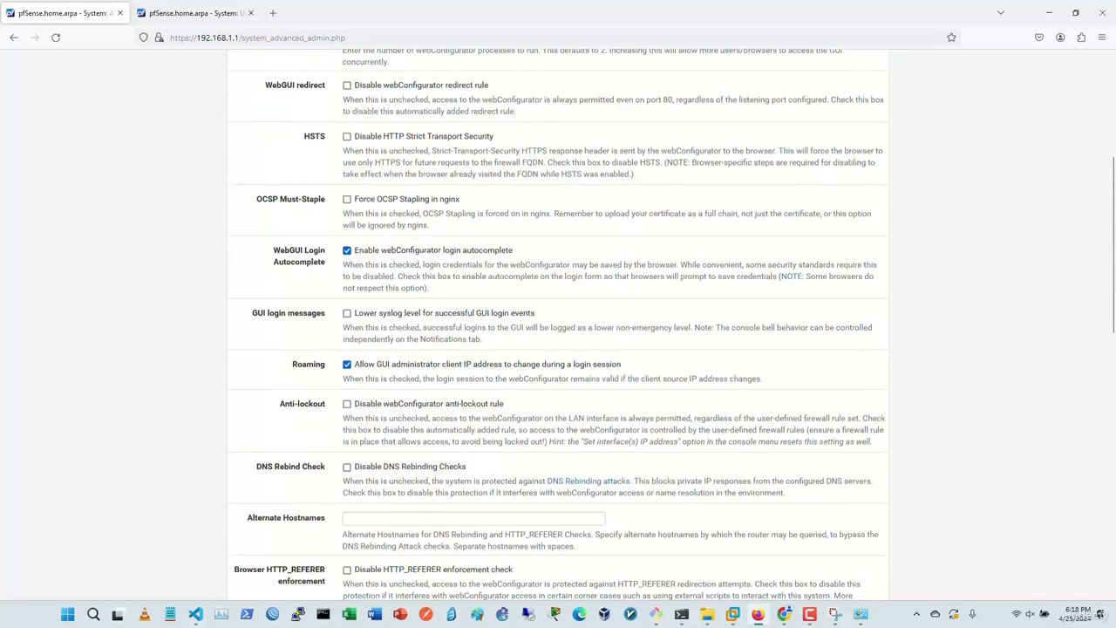
{"action": "scroll", "coordinate": [558, 324], "scroll_direction": "down", "scroll_amount": 4}
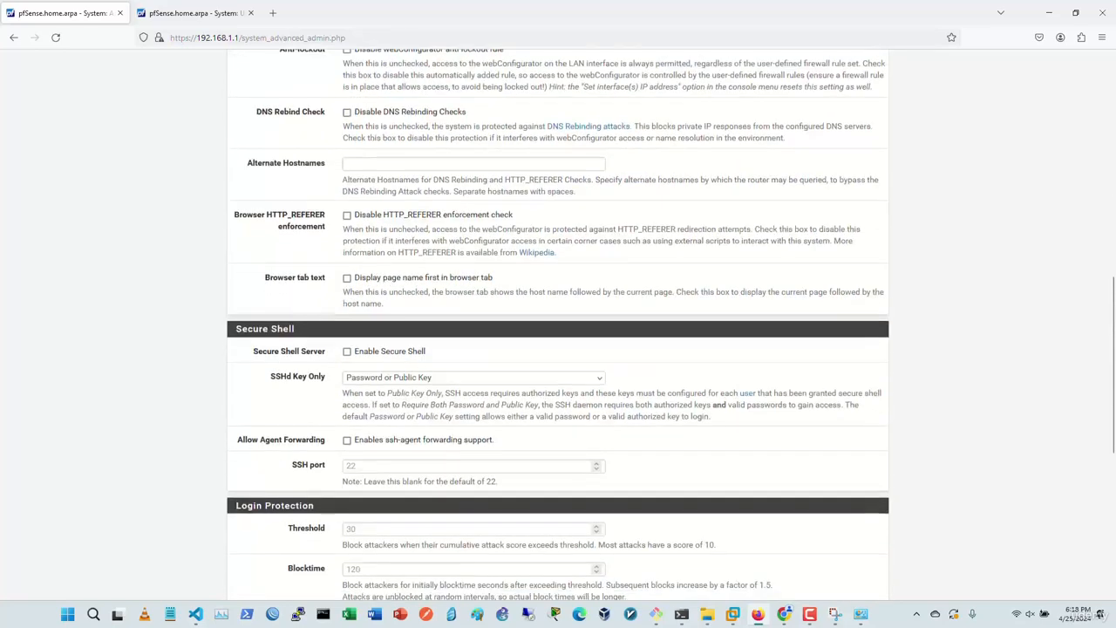
{"action": "scroll", "coordinate": [558, 324], "scroll_direction": "down", "scroll_amount": 2}
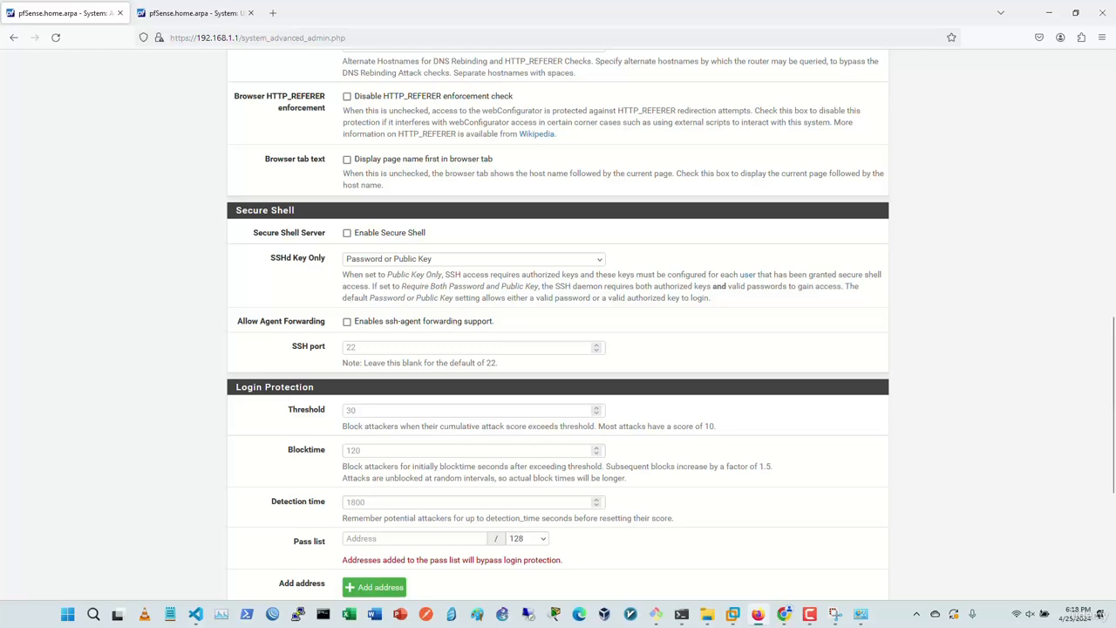
{"action": "scroll", "coordinate": [558, 324], "scroll_direction": "down", "scroll_amount": 3}
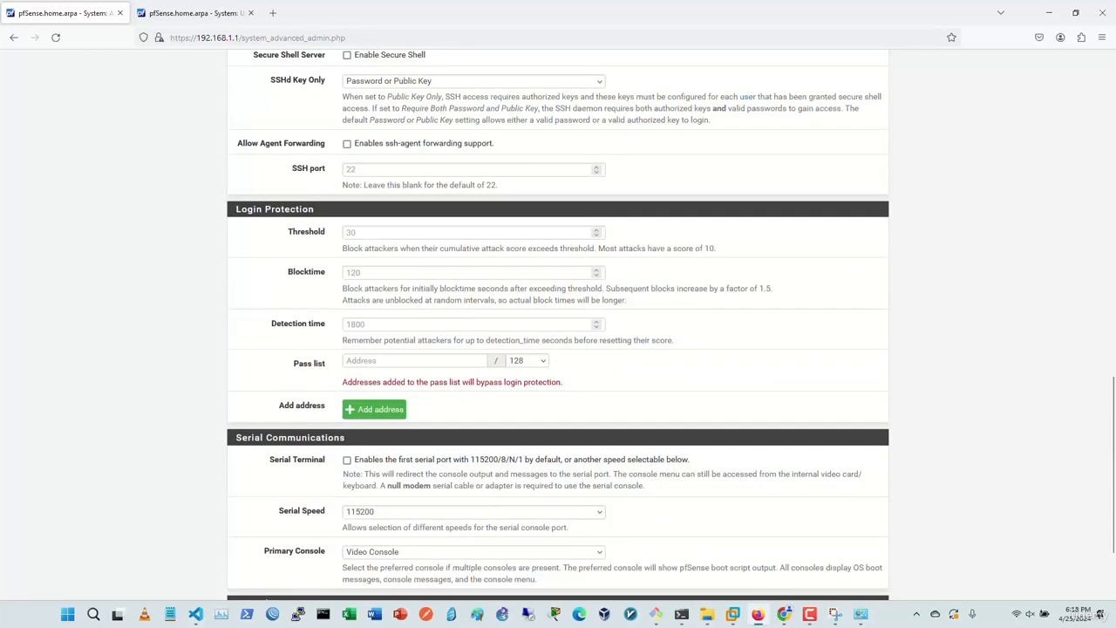
{"action": "scroll", "coordinate": [558, 324], "scroll_direction": "down", "scroll_amount": 2}
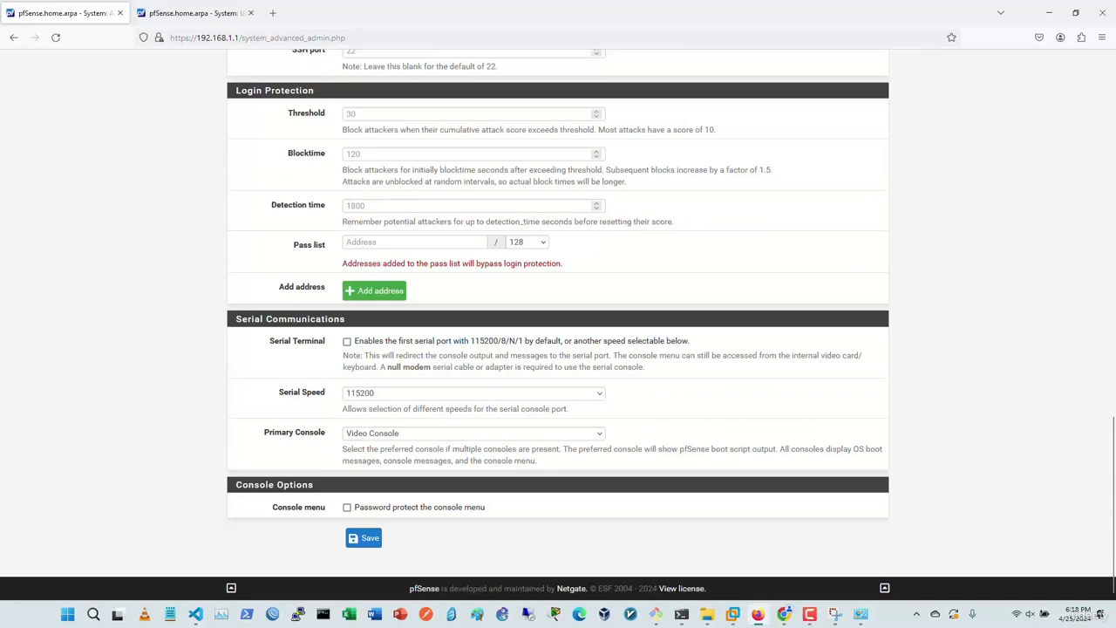
{"action": "scroll", "coordinate": [558, 325], "scroll_direction": "up", "scroll_amount": 20}
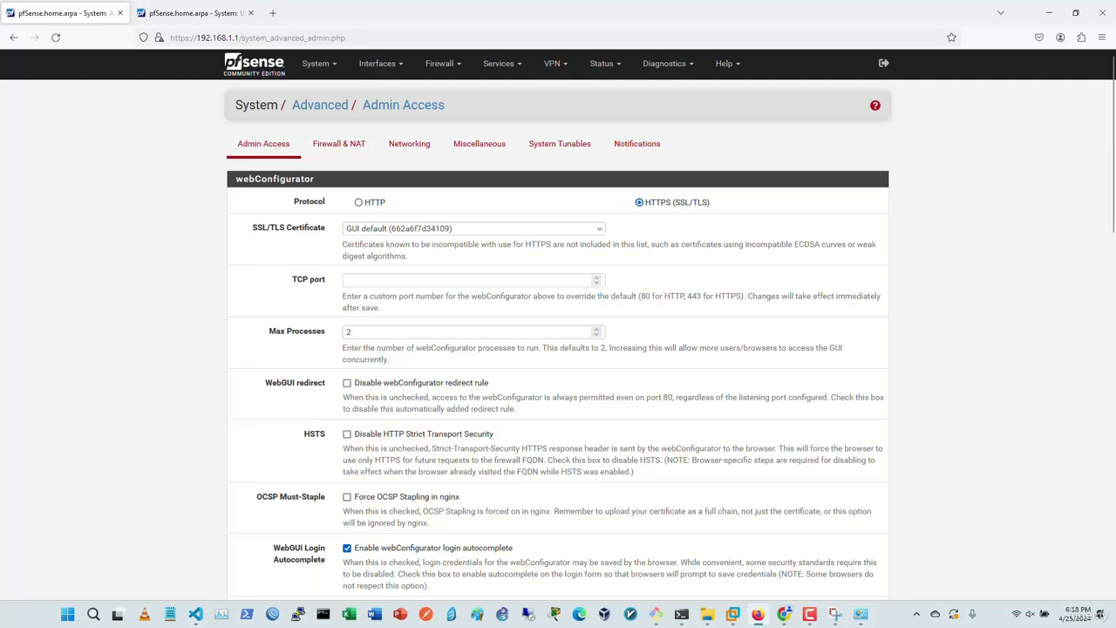
{"action": "left_click", "coordinate": [339, 143]}
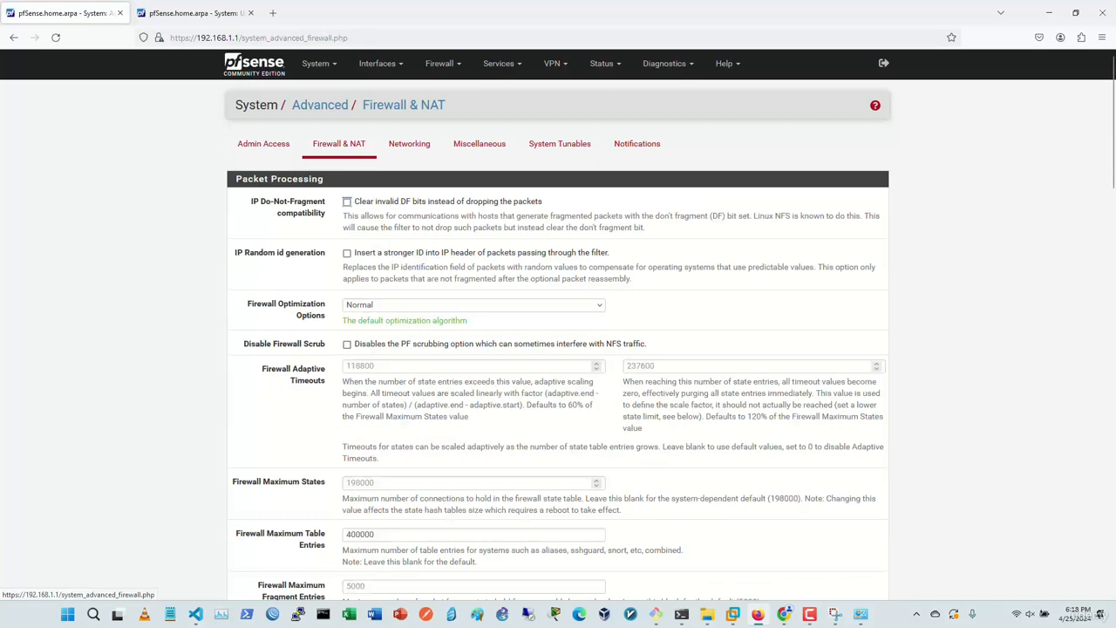
Step: Check the firewall optimization choices and keep Normal optimization
{"action": "left_click", "coordinate": [474, 305]}
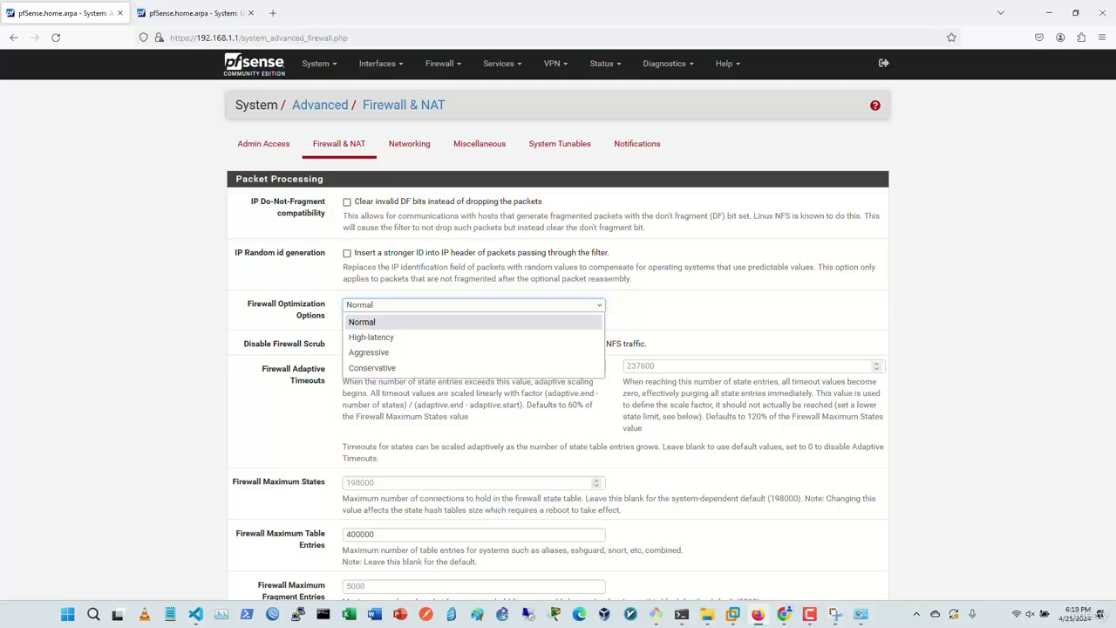
{"action": "key", "text": "Escape"}
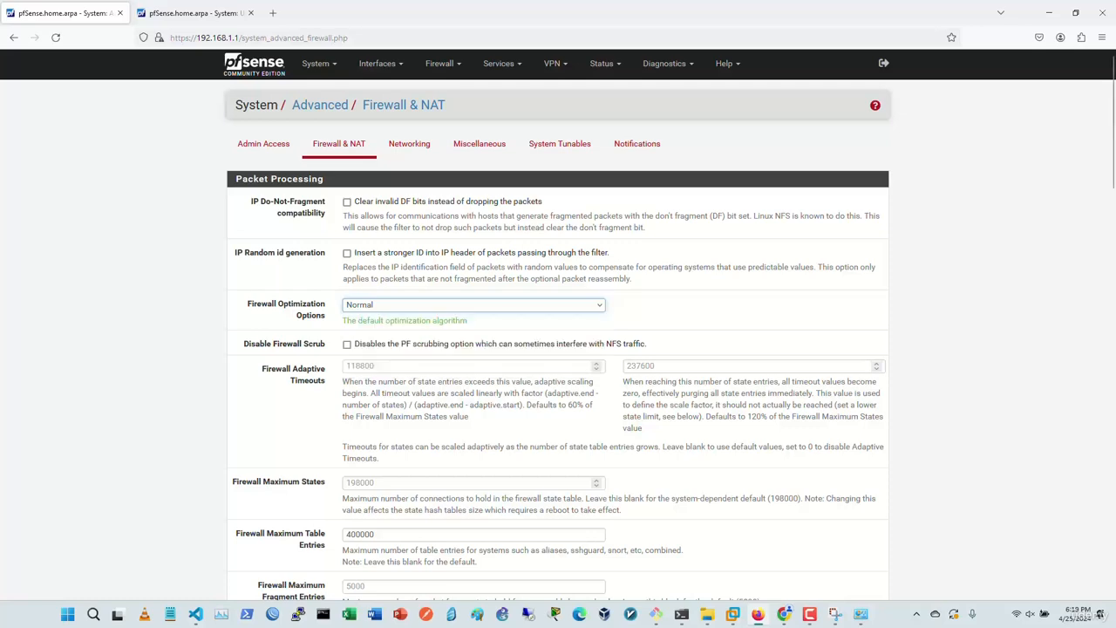
{"action": "scroll", "coordinate": [558, 324], "scroll_direction": "down", "scroll_amount": 2}
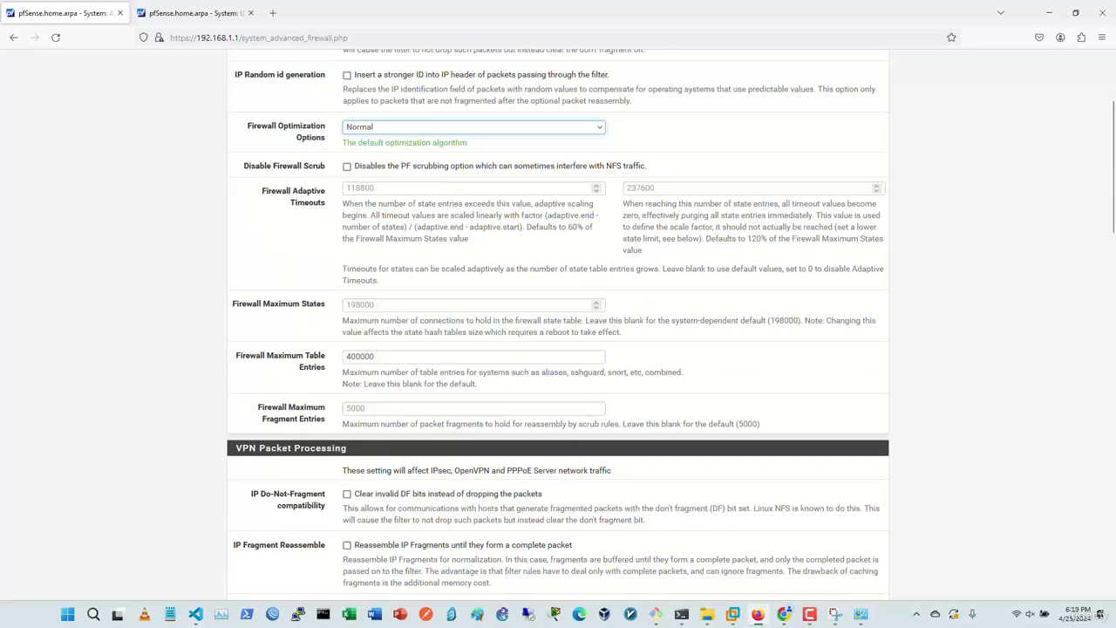
{"action": "scroll", "coordinate": [558, 324], "scroll_direction": "down", "scroll_amount": 3}
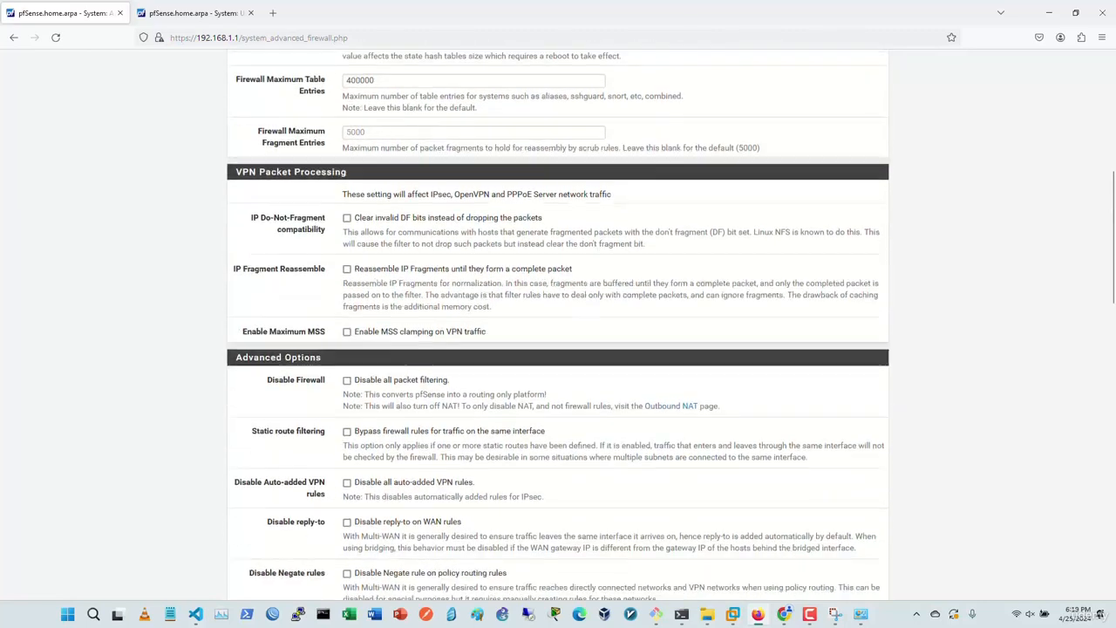
{"action": "scroll", "coordinate": [671, 326], "scroll_direction": "down", "scroll_amount": 1}
{"action": "scroll", "coordinate": [671, 326], "scroll_direction": "down", "scroll_amount": 1}
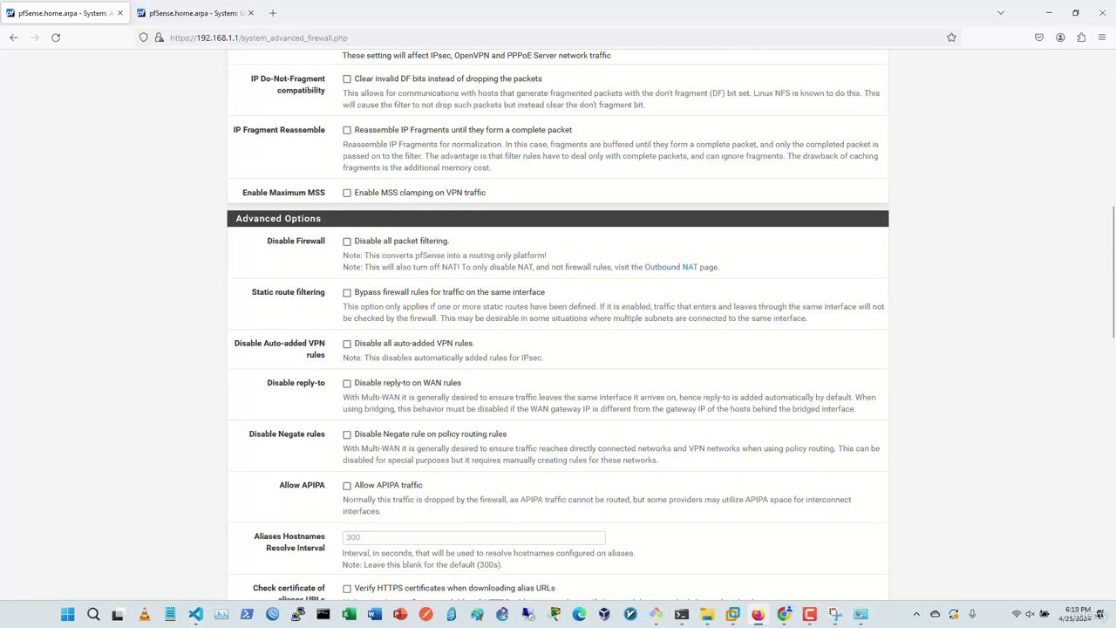
{"action": "scroll", "coordinate": [558, 325], "scroll_direction": "down", "scroll_amount": 1}
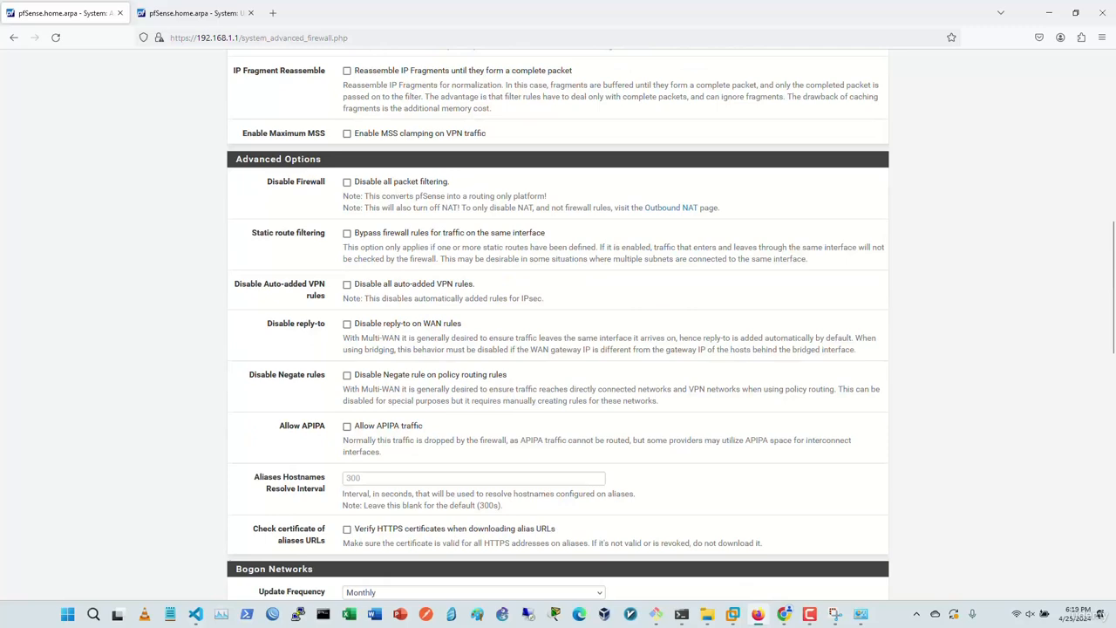
Step: Review down to State Timeouts, leaving defaults blank, and save the Firewall & NAT settings
{"action": "scroll", "coordinate": [558, 324], "scroll_direction": "down", "scroll_amount": 1}
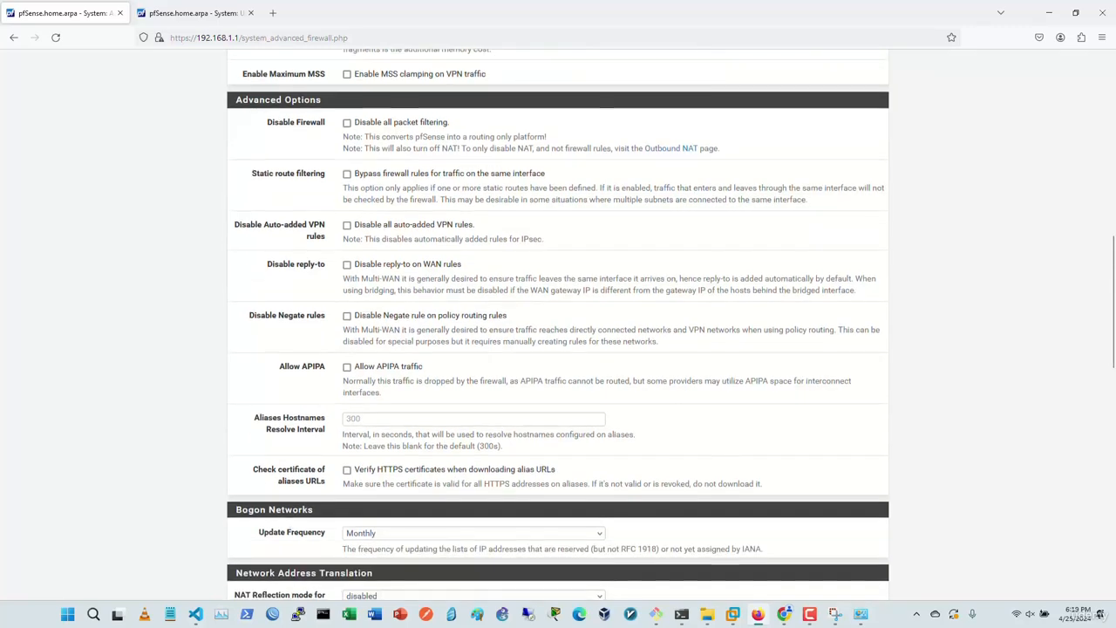
{"action": "scroll", "coordinate": [558, 324], "scroll_direction": "down", "scroll_amount": 1}
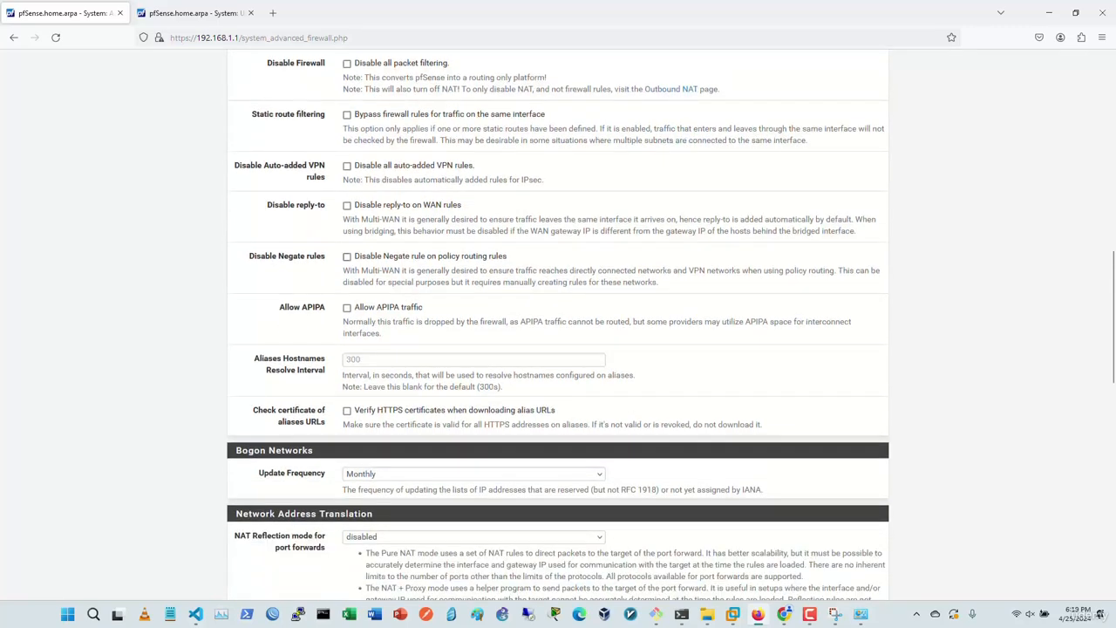
{"action": "scroll", "coordinate": [558, 324], "scroll_direction": "down", "scroll_amount": 5}
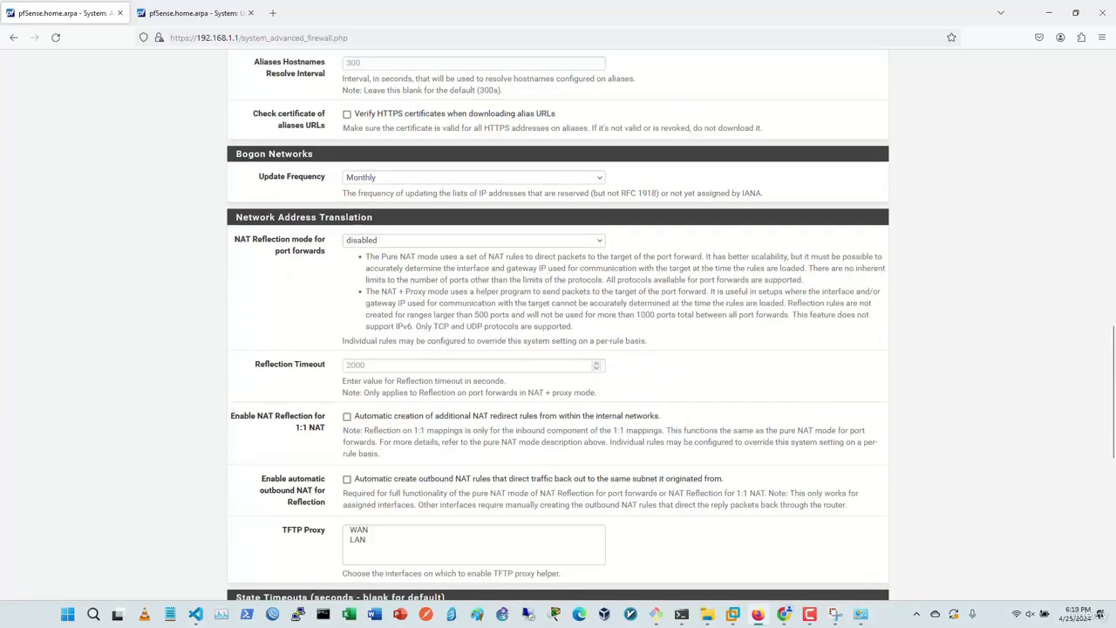
{"action": "scroll", "coordinate": [558, 324], "scroll_direction": "down", "scroll_amount": 6}
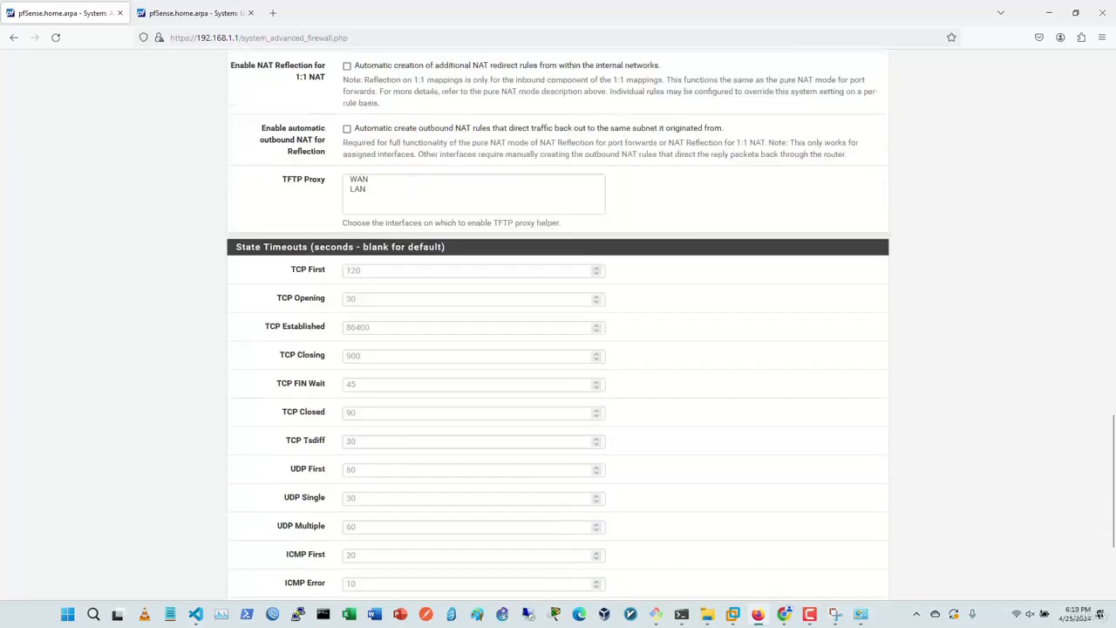
{"action": "scroll", "coordinate": [558, 325], "scroll_direction": "down", "scroll_amount": 2}
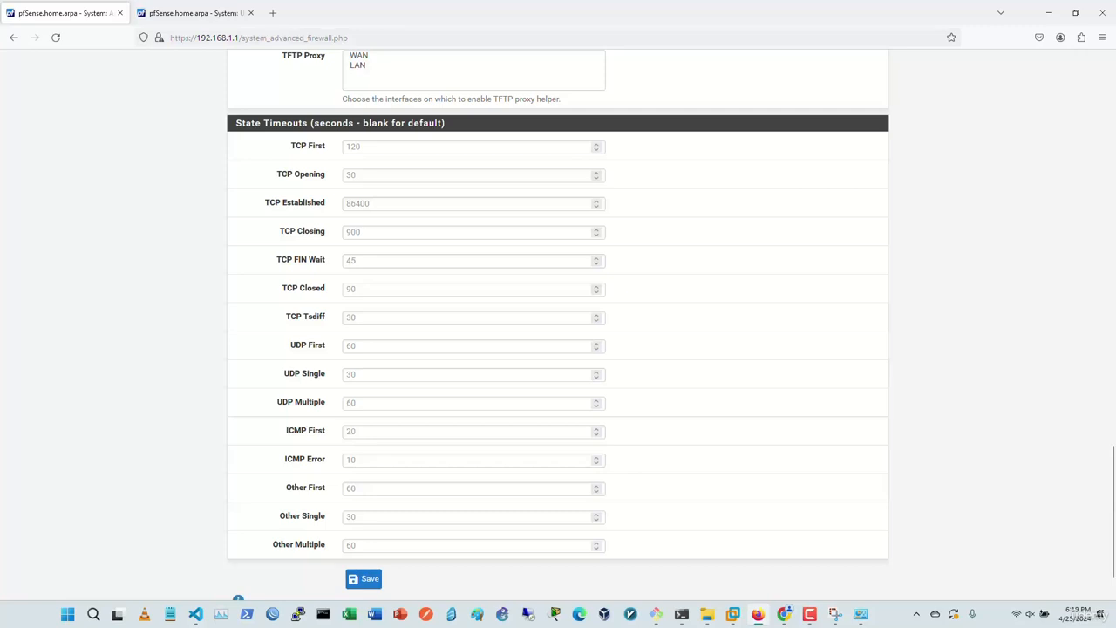
{"action": "scroll", "coordinate": [558, 324], "scroll_direction": "up", "scroll_amount": 4}
{"action": "scroll", "coordinate": [558, 324], "scroll_direction": "down", "scroll_amount": 4}
{"action": "scroll", "coordinate": [364, 540], "scroll_direction": "down", "scroll_amount": 2}
{"action": "left_click", "coordinate": [363, 521]}
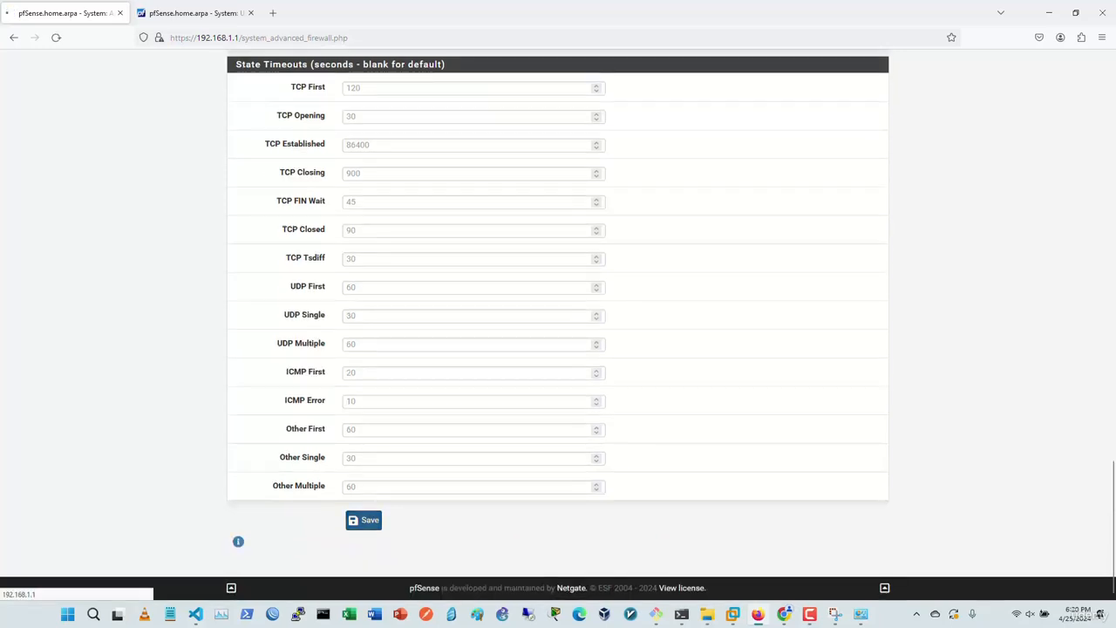
Step: On the Networking tab, select Kea DHCP as the DHCP server backend and save
{"action": "left_click", "coordinate": [409, 189]}
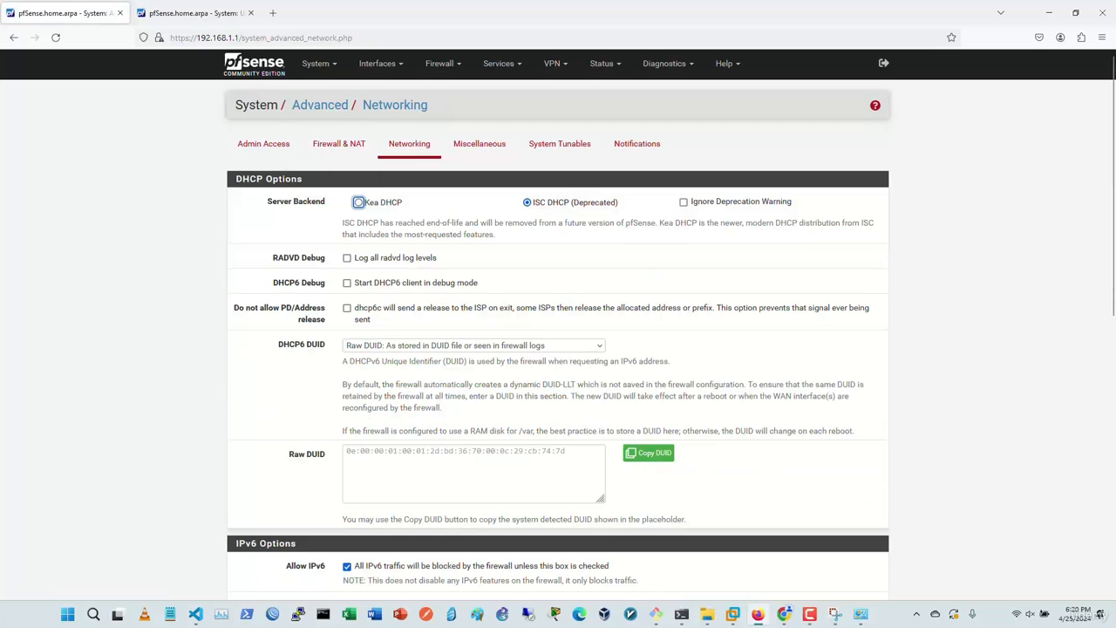
{"action": "scroll", "coordinate": [558, 349], "scroll_direction": "down", "scroll_amount": 3}
{"action": "scroll", "coordinate": [558, 349], "scroll_direction": "up", "scroll_amount": 3}
{"action": "left_click", "coordinate": [358, 202]}
{"action": "scroll", "coordinate": [558, 324], "scroll_direction": "down", "scroll_amount": 5}
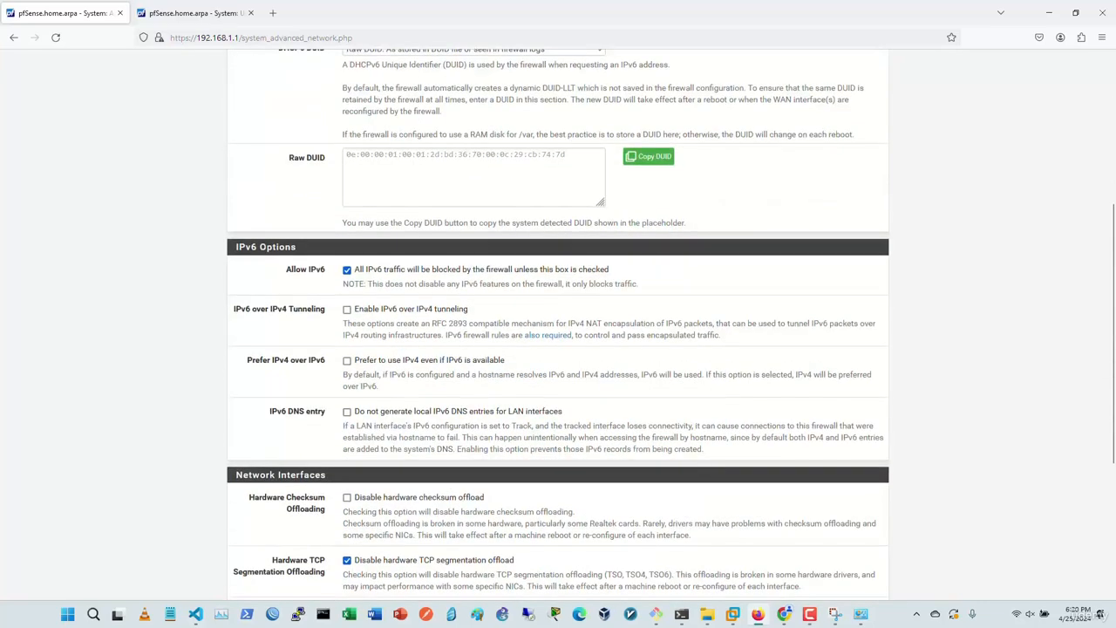
{"action": "scroll", "coordinate": [558, 324], "scroll_direction": "down", "scroll_amount": 1}
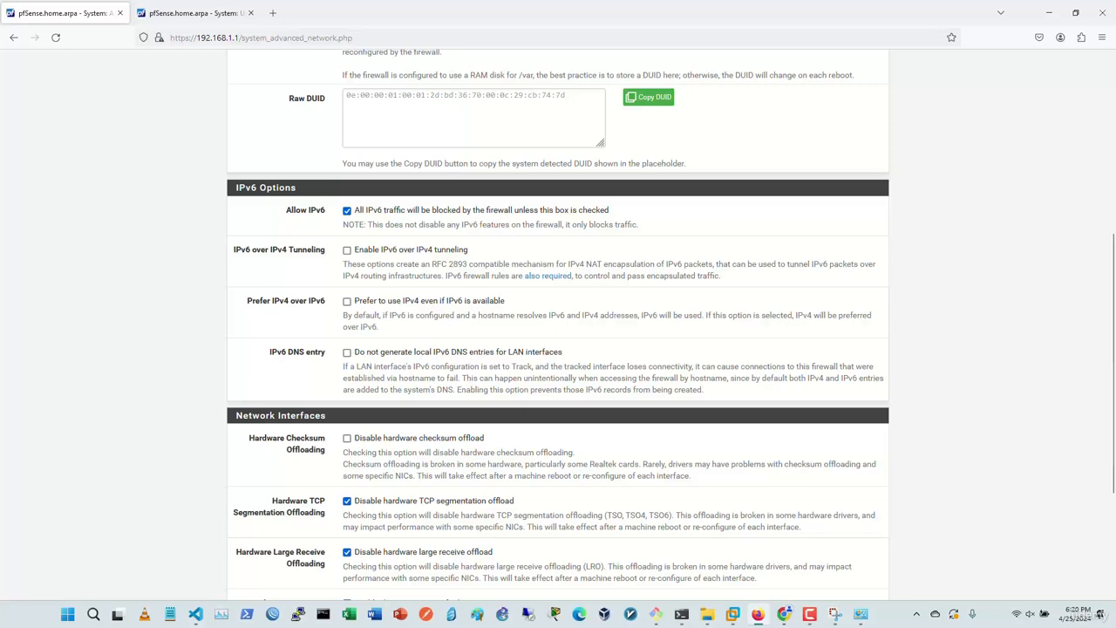
{"action": "scroll", "coordinate": [558, 325], "scroll_direction": "down", "scroll_amount": 1}
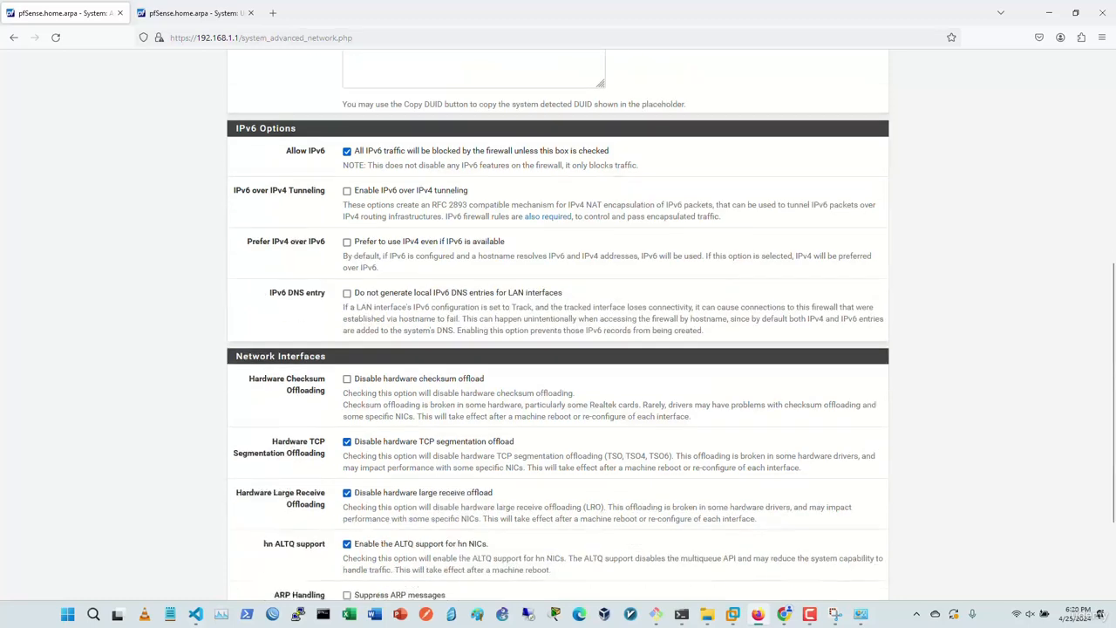
{"action": "scroll", "coordinate": [558, 325], "scroll_direction": "down", "scroll_amount": 3}
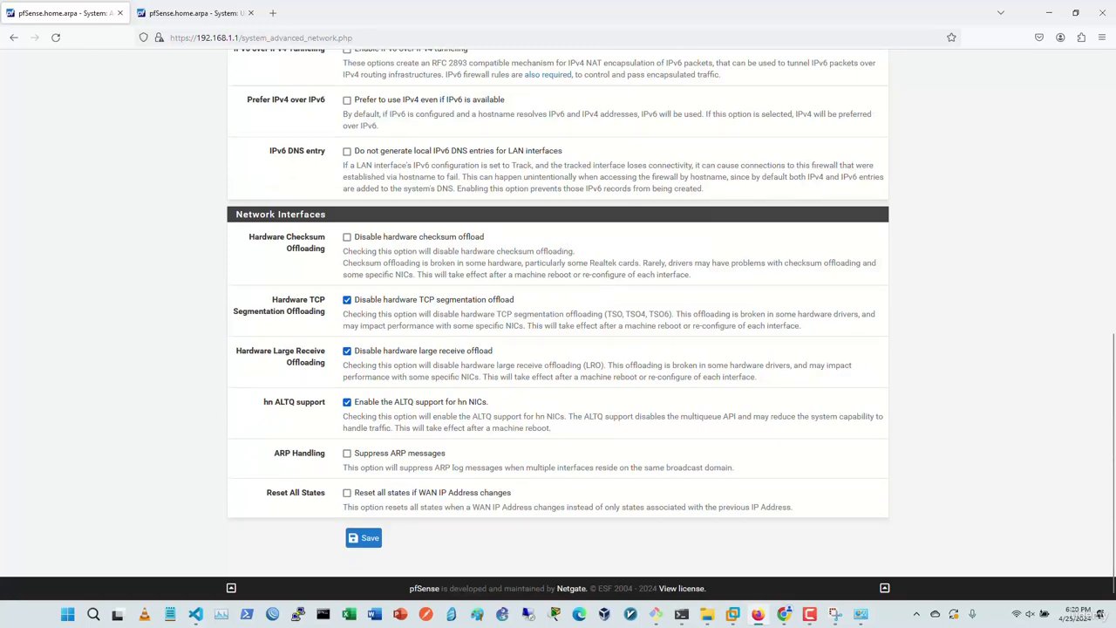
{"action": "scroll", "coordinate": [558, 324], "scroll_direction": "up", "scroll_amount": 7}
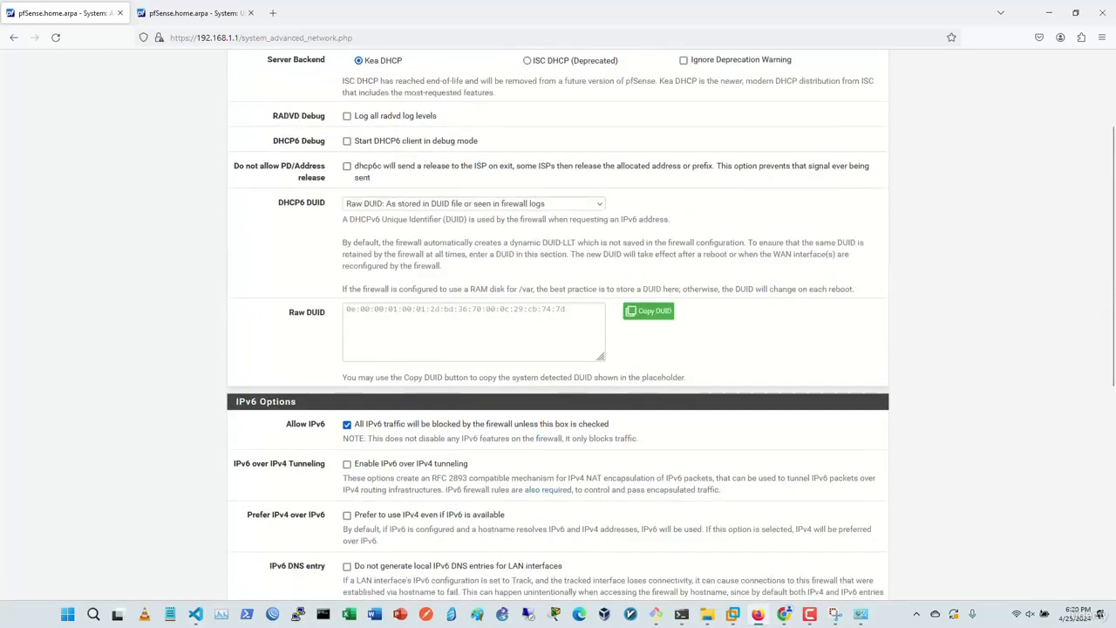
{"action": "scroll", "coordinate": [558, 325], "scroll_direction": "down", "scroll_amount": 7}
{"action": "left_click", "coordinate": [364, 537]}
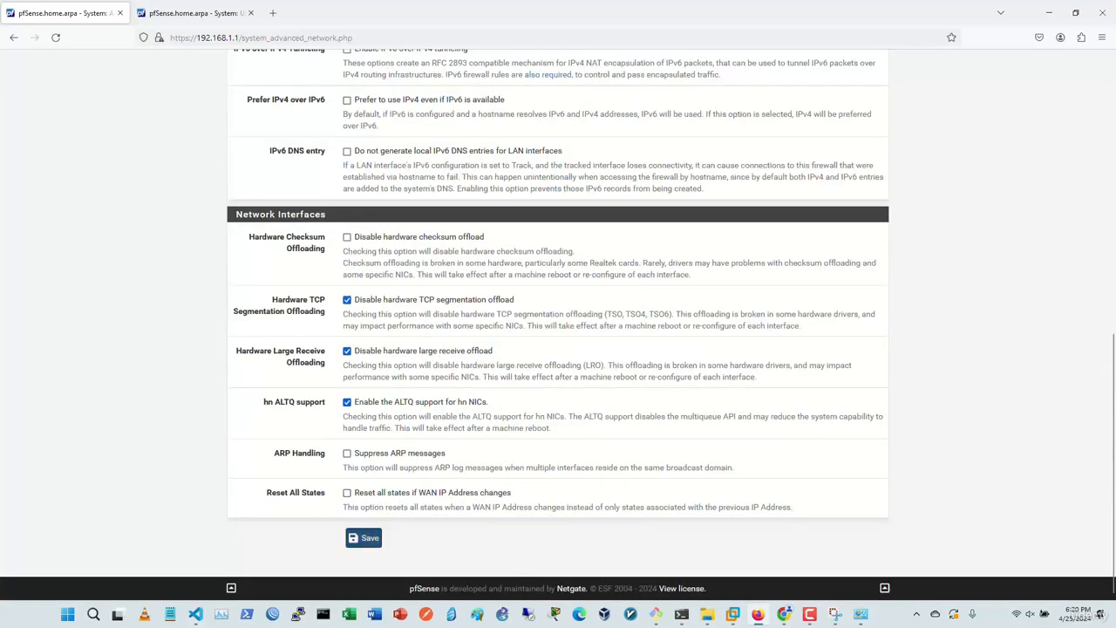
{"action": "left_click", "coordinate": [479, 188]}
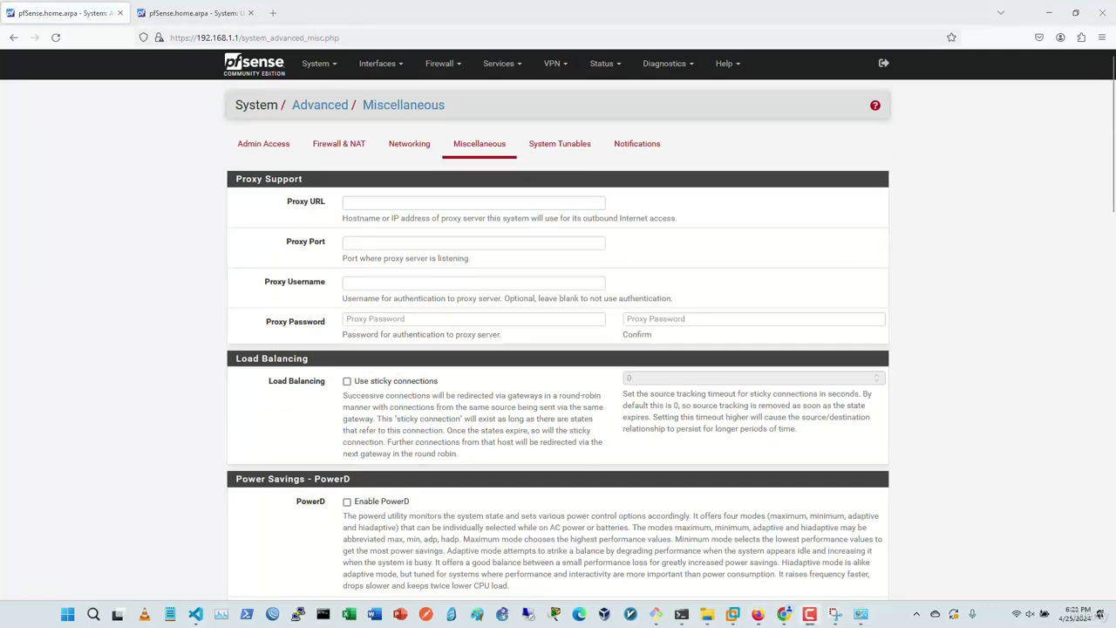
{"action": "scroll", "coordinate": [558, 324], "scroll_direction": "down", "scroll_amount": 5}
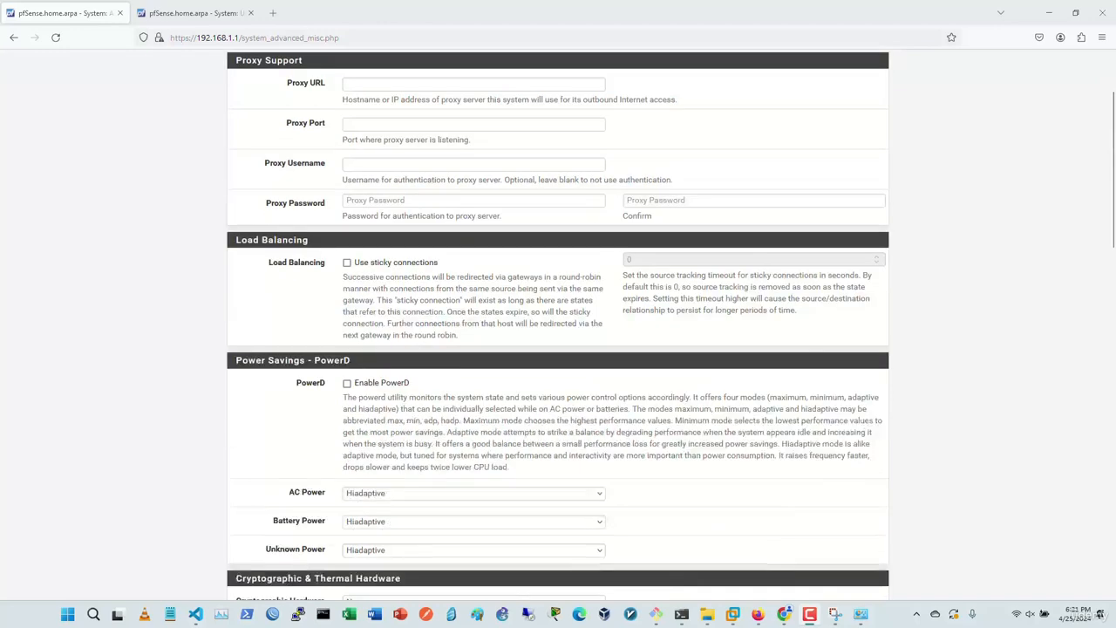
{"action": "scroll", "coordinate": [558, 324], "scroll_direction": "up", "scroll_amount": 5}
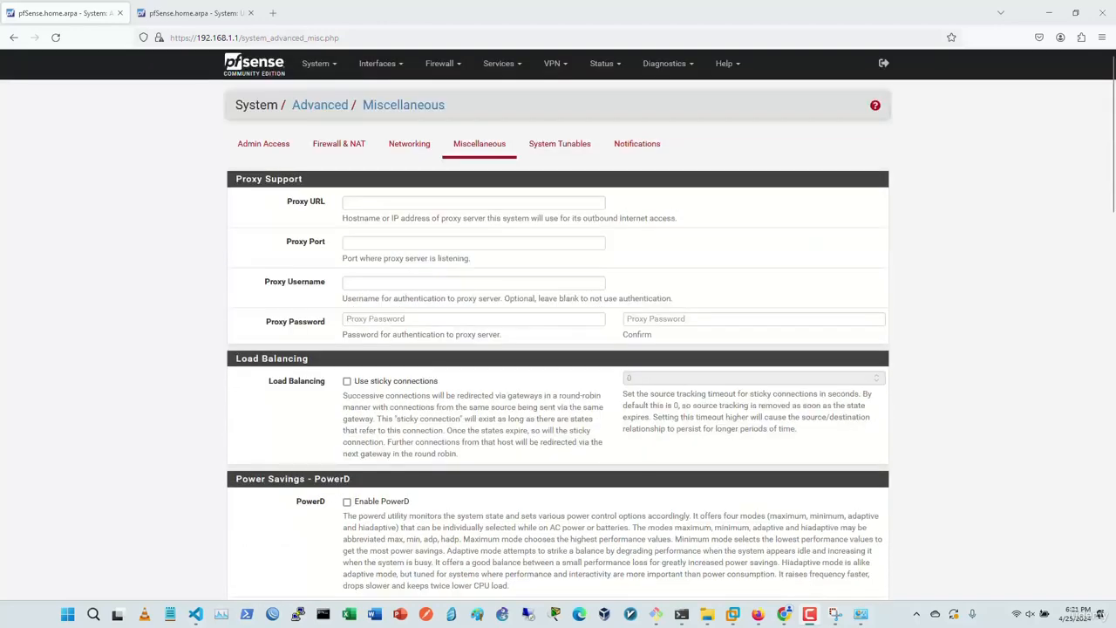
{"action": "scroll", "coordinate": [558, 324], "scroll_direction": "down", "scroll_amount": 3}
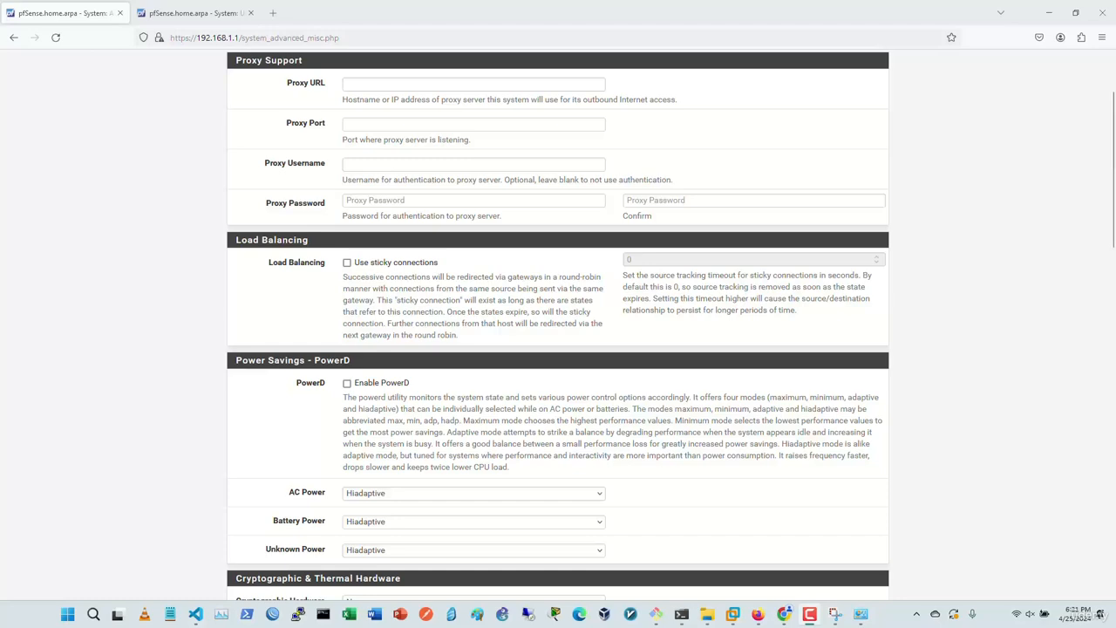
{"action": "scroll", "coordinate": [408, 325], "scroll_direction": "down", "scroll_amount": 3}
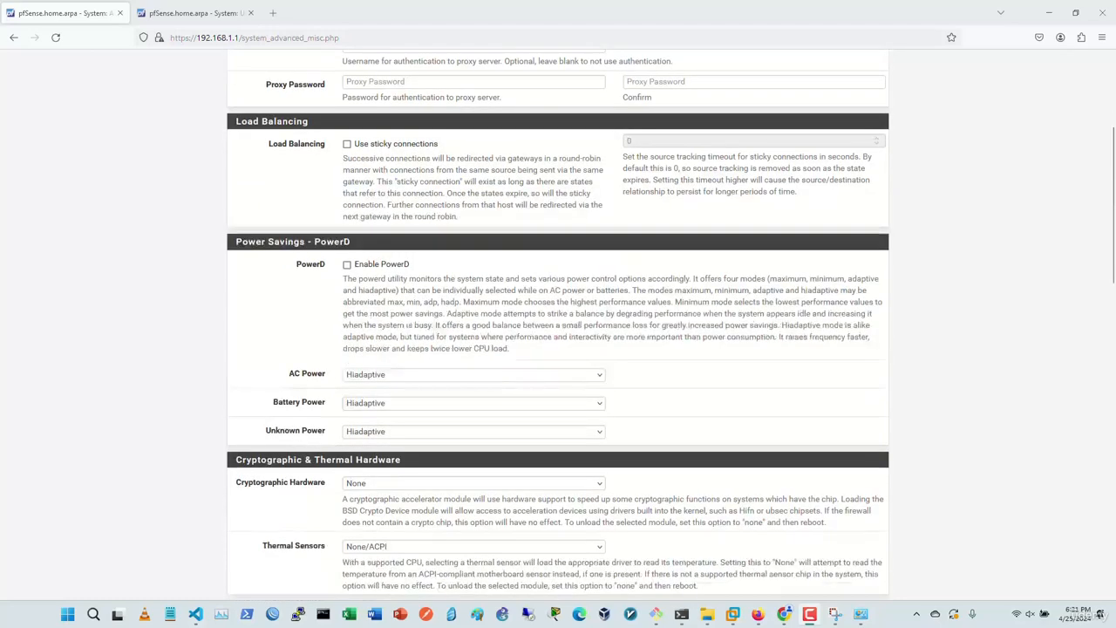
{"action": "scroll", "coordinate": [558, 325], "scroll_direction": "down", "scroll_amount": 5}
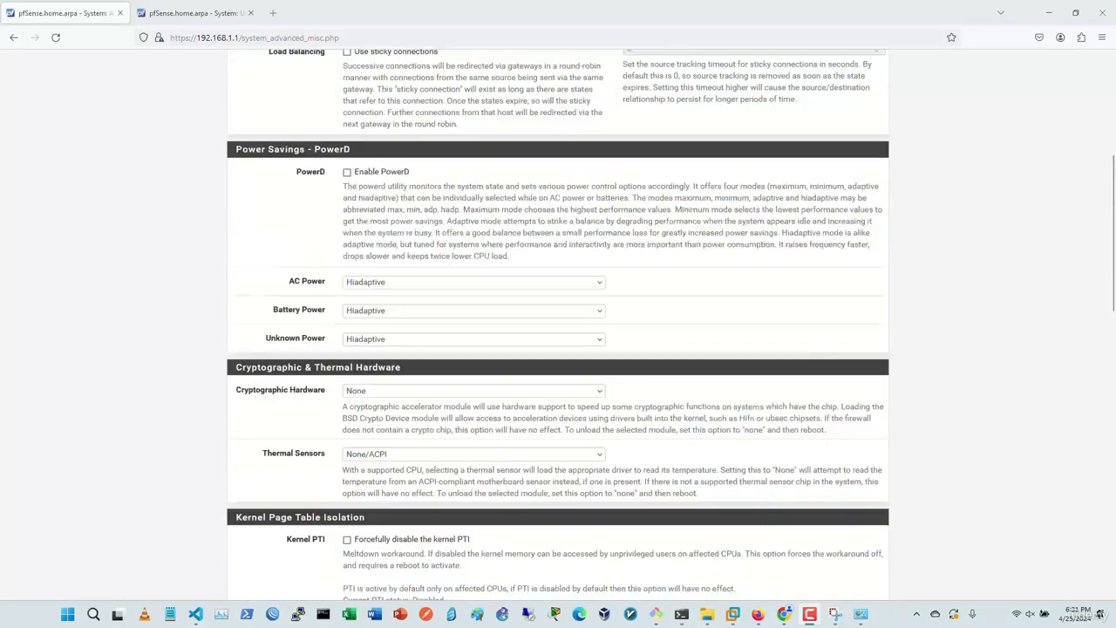
{"action": "scroll", "coordinate": [558, 325], "scroll_direction": "down", "scroll_amount": 7}
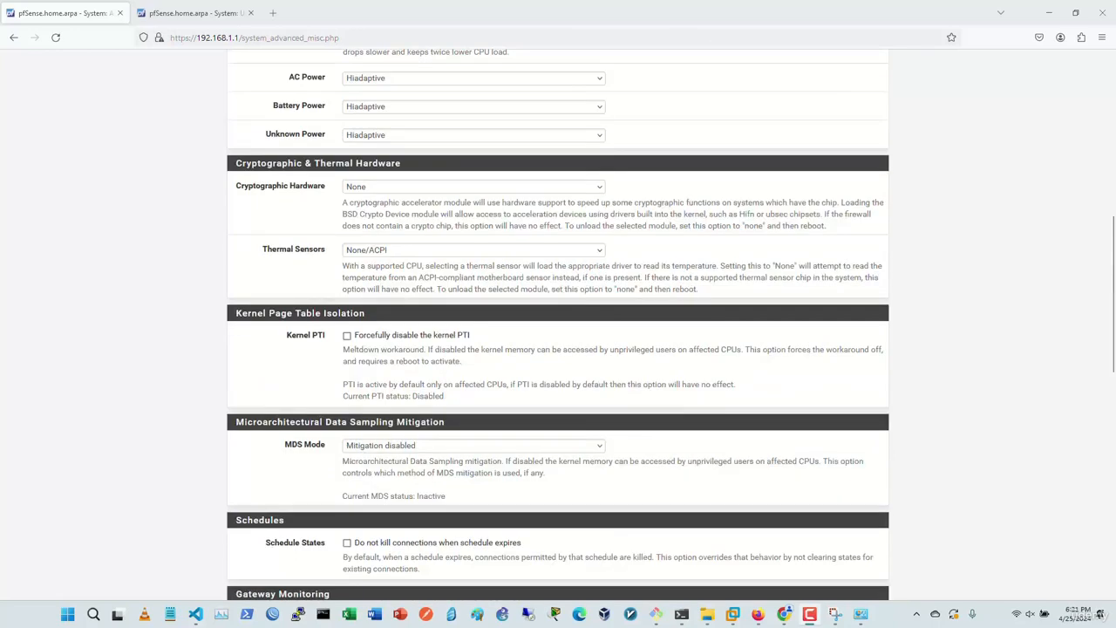
{"action": "scroll", "coordinate": [558, 325], "scroll_direction": "down", "scroll_amount": 8}
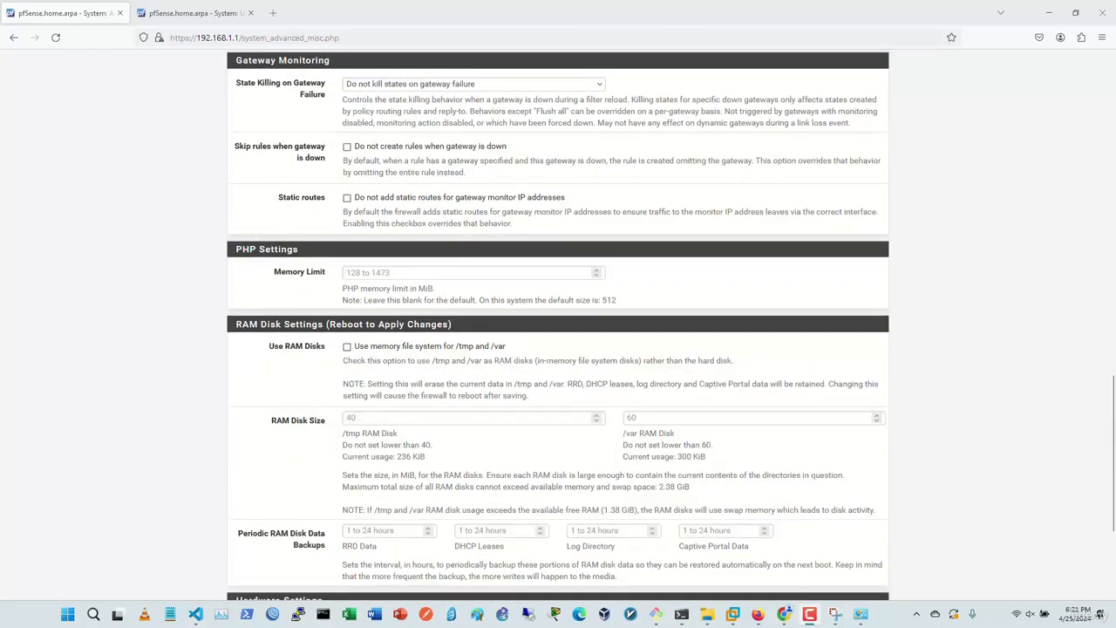
{"action": "scroll", "coordinate": [558, 325], "scroll_direction": "up", "scroll_amount": 3}
{"action": "scroll", "coordinate": [558, 326], "scroll_direction": "down", "scroll_amount": 1}
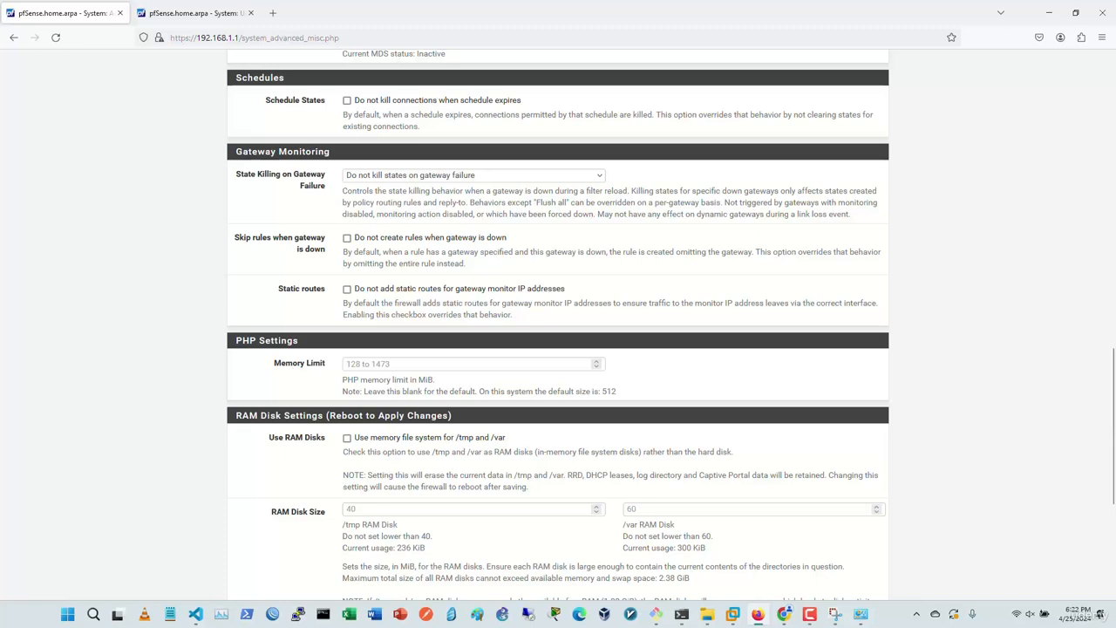
Step: Replace the PHP Memory Limit with 256 MiB and save it
{"action": "left_click", "coordinate": [346, 363]}
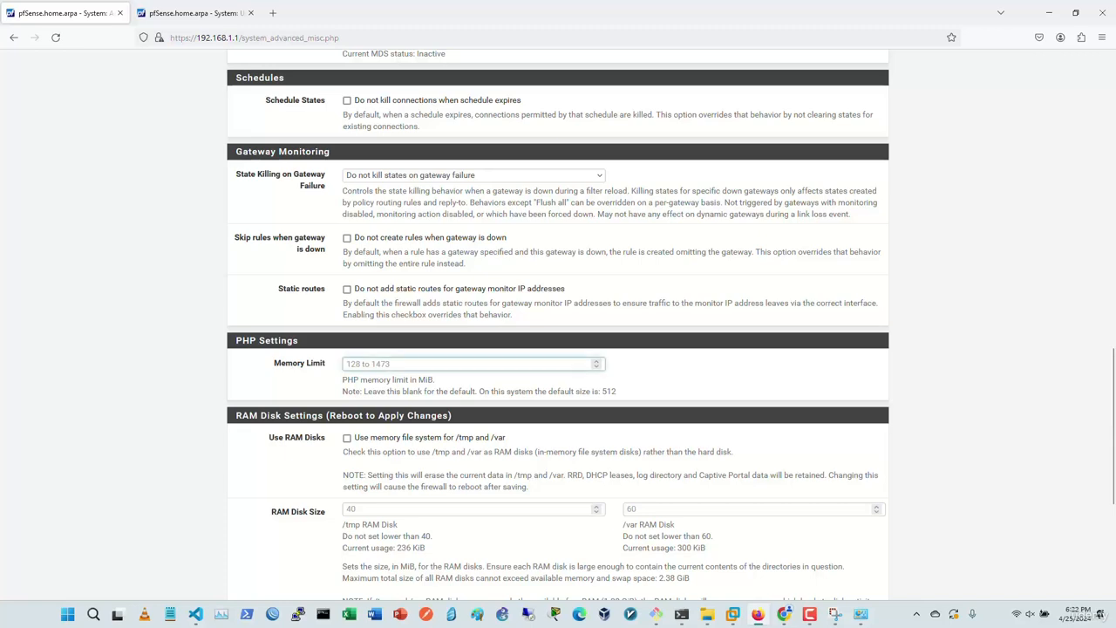
{"action": "type", "text": "128"}
{"action": "key", "text": "ctrl+a"}
{"action": "type", "text": "256"}
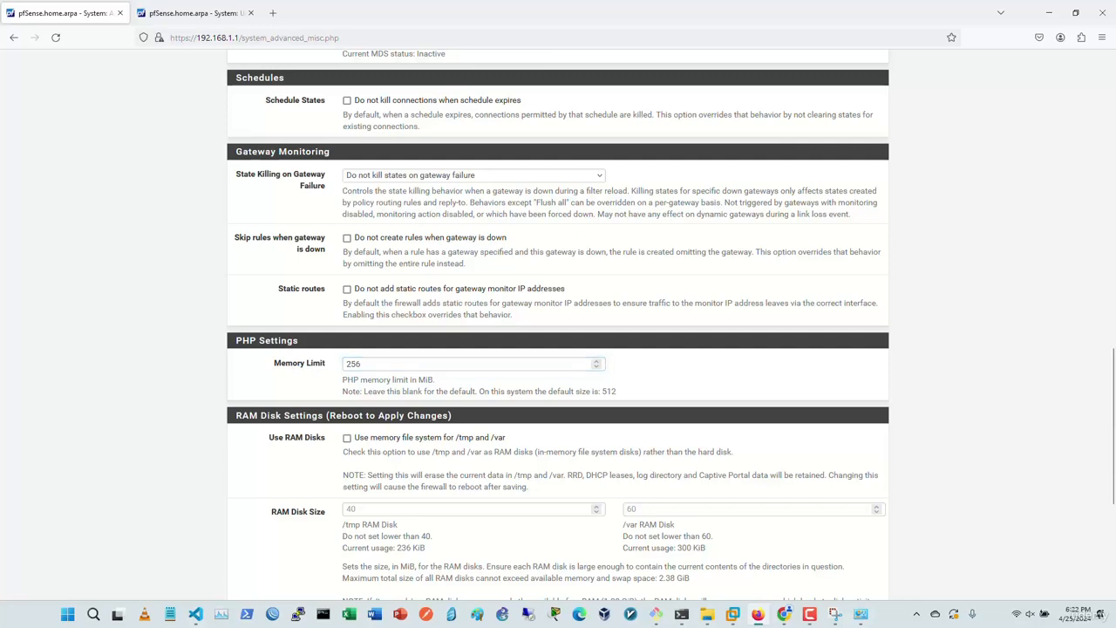
{"action": "scroll", "coordinate": [558, 326], "scroll_direction": "down", "scroll_amount": 3}
{"action": "scroll", "coordinate": [558, 325], "scroll_direction": "down", "scroll_amount": 5}
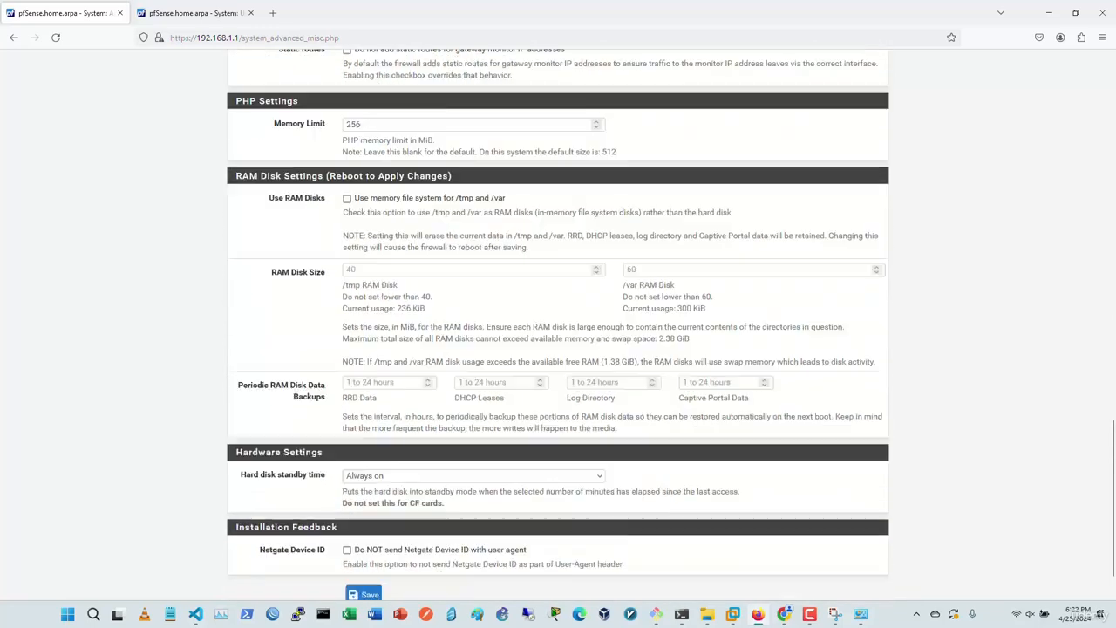
{"action": "left_click", "coordinate": [365, 536]}
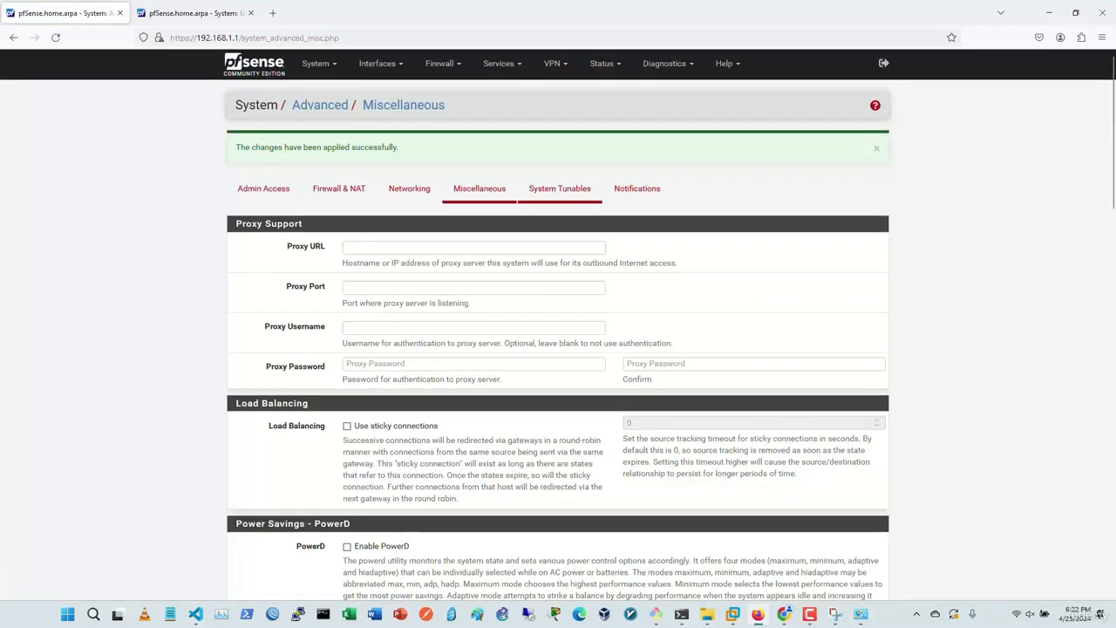
{"action": "left_click", "coordinate": [559, 189]}
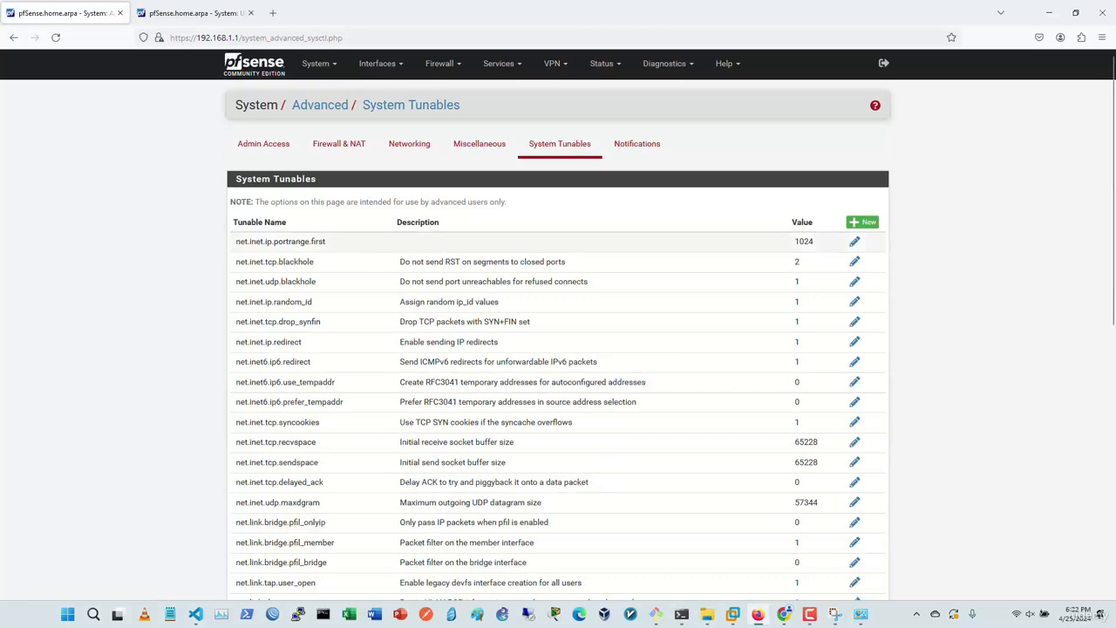
Step: Scroll through the System Tunables list
{"action": "scroll", "coordinate": [558, 322], "scroll_direction": "down", "scroll_amount": 6}
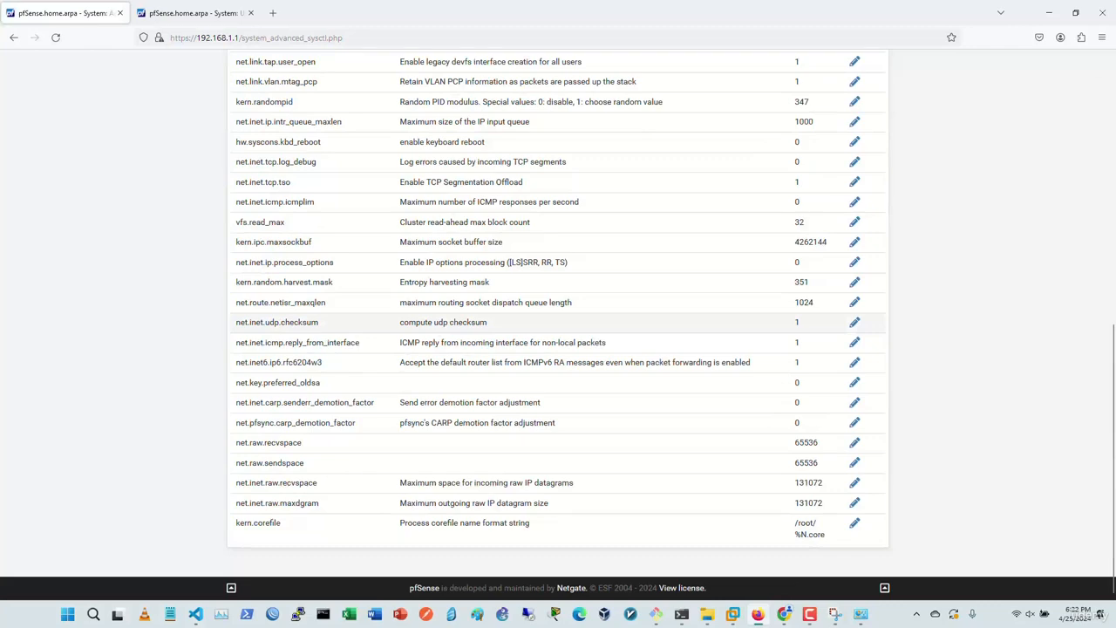
{"action": "scroll", "coordinate": [558, 322], "scroll_direction": "up", "scroll_amount": 6}
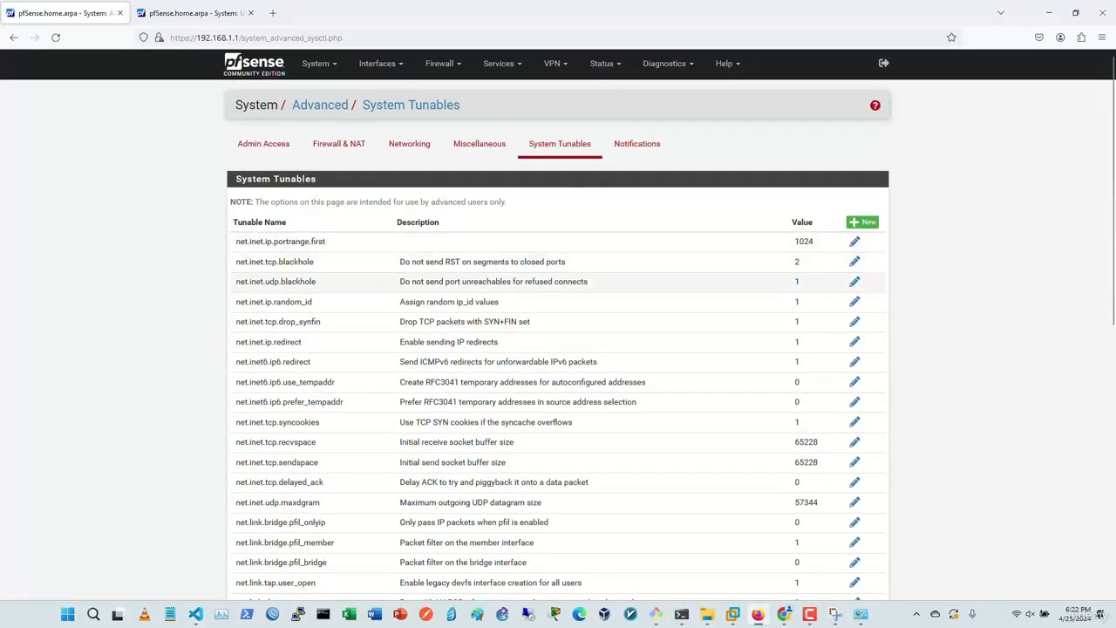
{"action": "scroll", "coordinate": [558, 323], "scroll_direction": "down", "scroll_amount": 5}
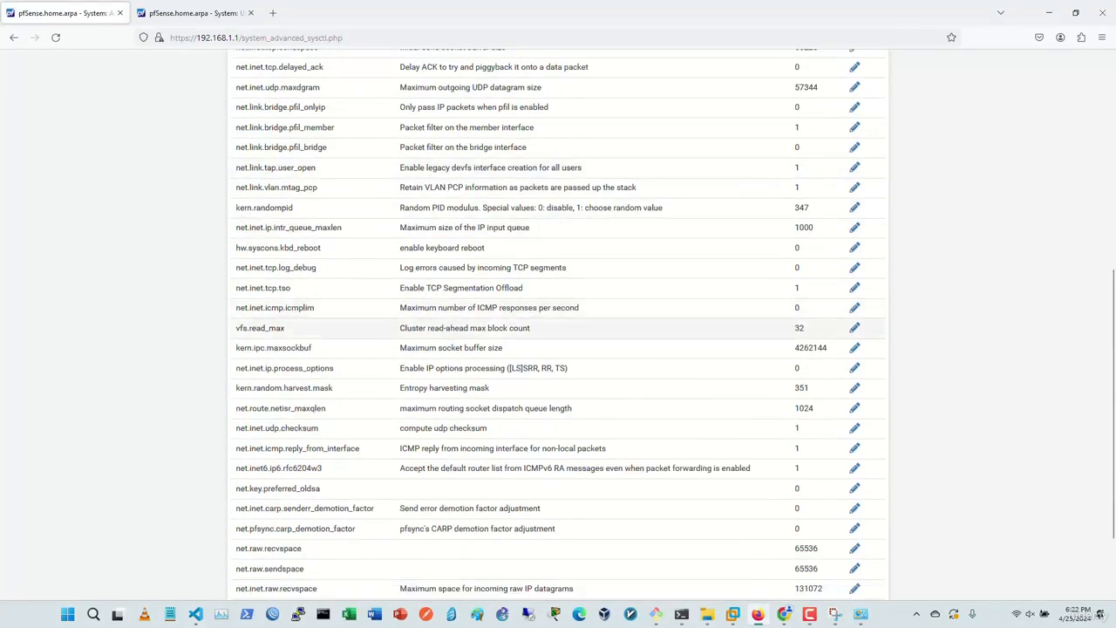
{"action": "scroll", "coordinate": [558, 340], "scroll_direction": "down", "scroll_amount": 2}
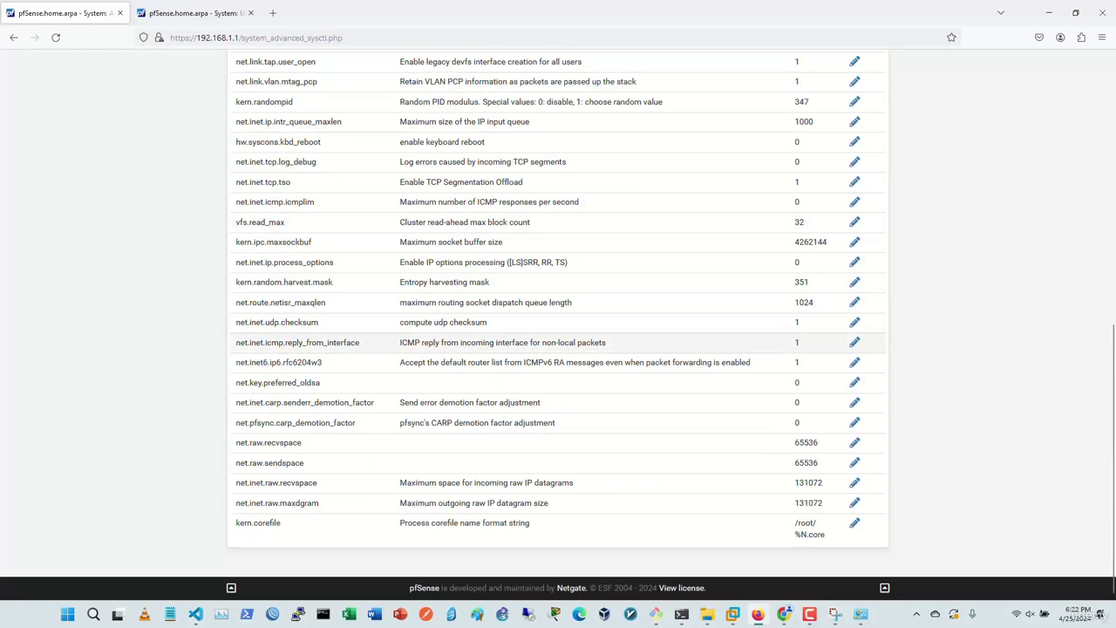
{"action": "scroll", "coordinate": [558, 323], "scroll_direction": "up", "scroll_amount": 3}
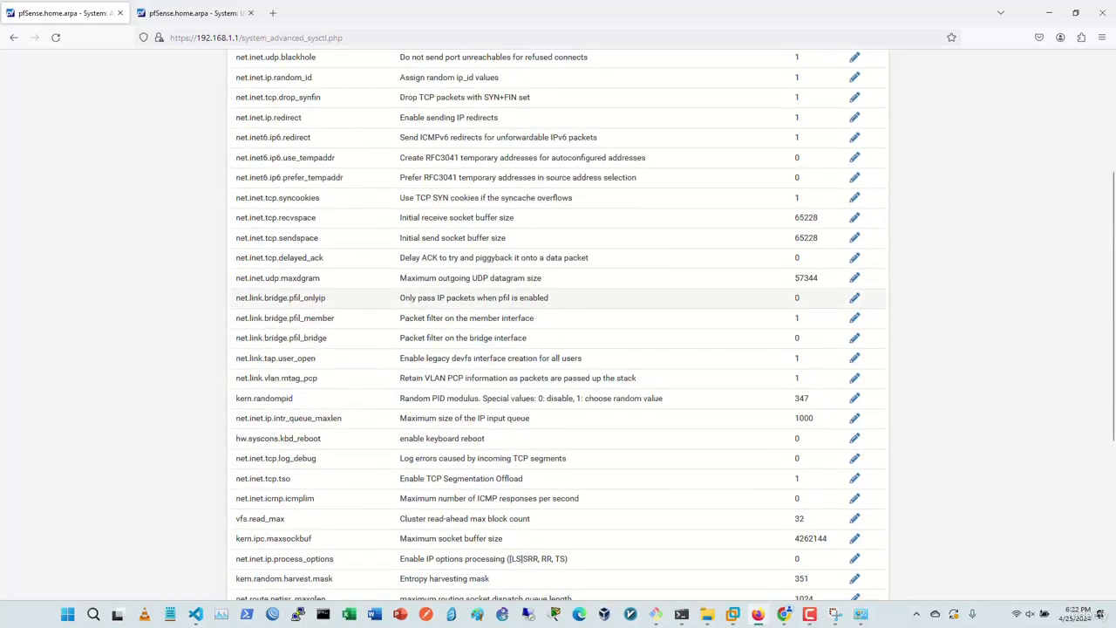
{"action": "scroll", "coordinate": [558, 322], "scroll_direction": "up", "scroll_amount": 2}
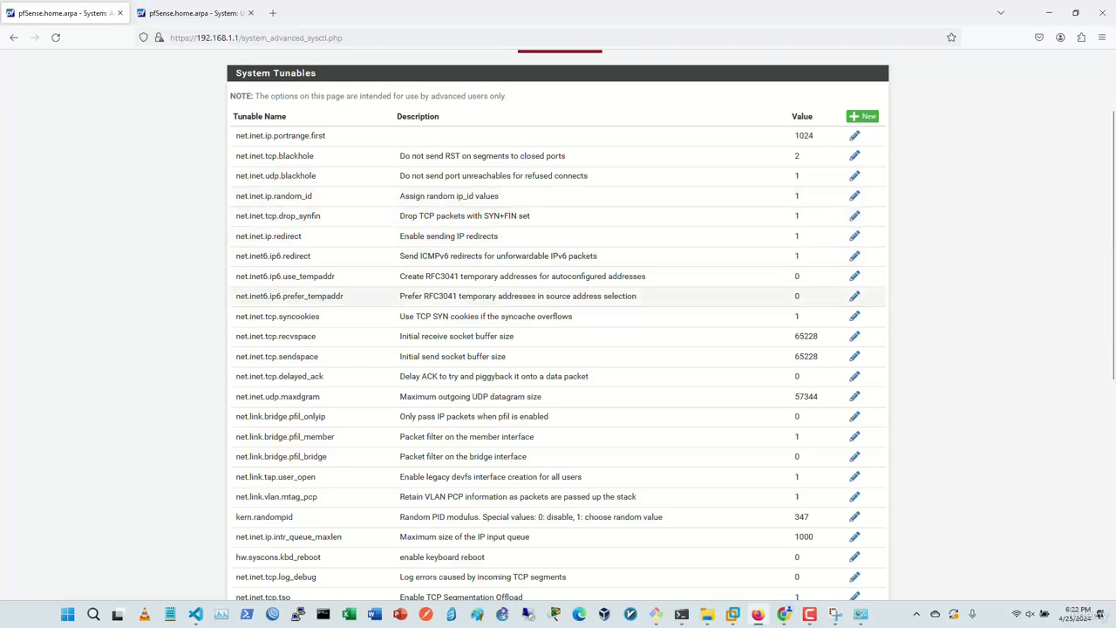
{"action": "scroll", "coordinate": [558, 337], "scroll_direction": "down", "scroll_amount": 1}
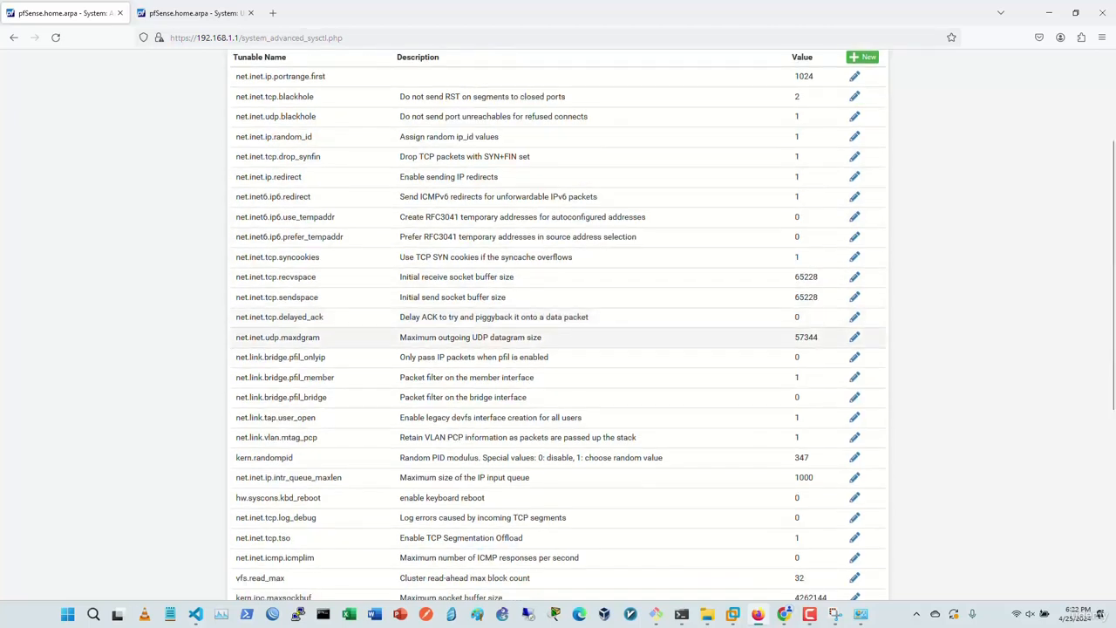
{"action": "scroll", "coordinate": [558, 337], "scroll_direction": "up", "scroll_amount": 3}
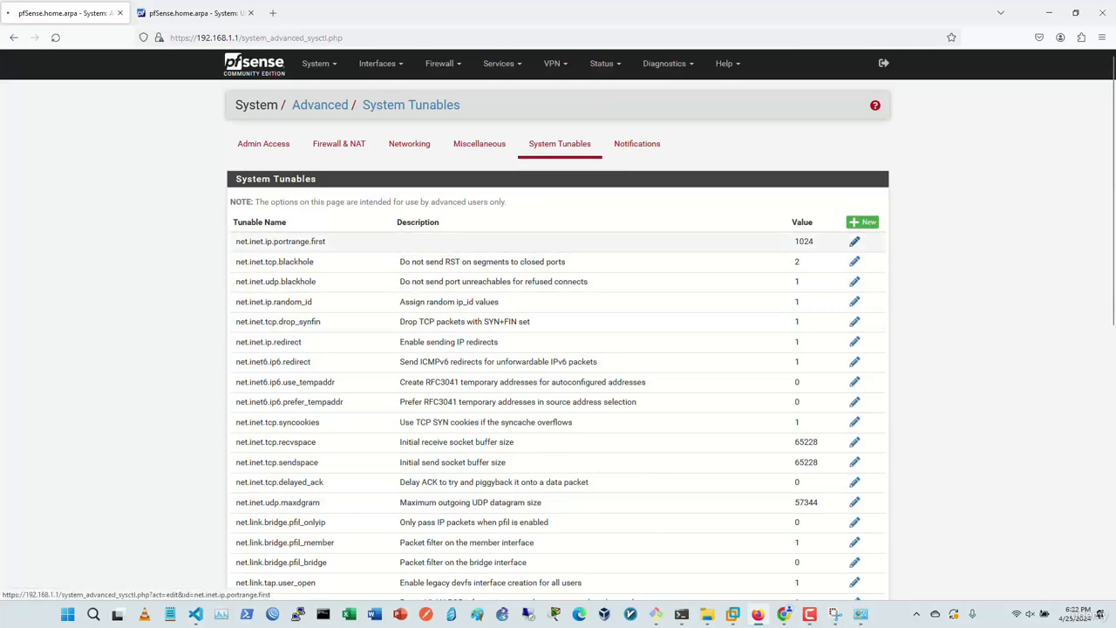
Step: Inspect the net.inet.ip.portrange.first tunable's edit page, then return without changes
{"action": "left_click", "coordinate": [855, 241]}
{"action": "key", "text": "alt+Left"}
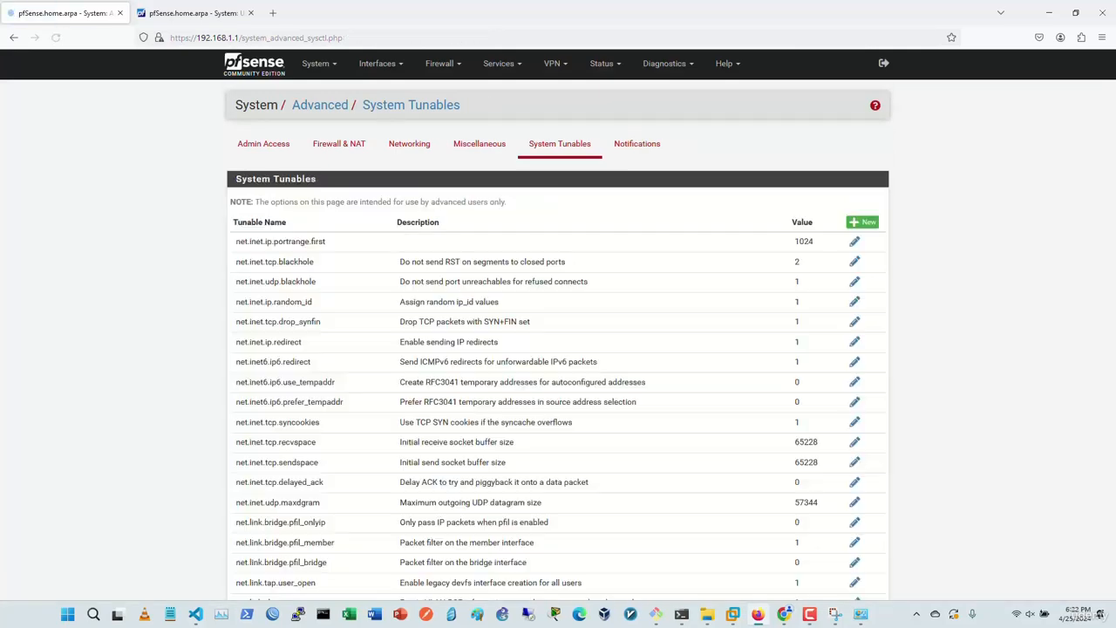
{"action": "scroll", "coordinate": [558, 314], "scroll_direction": "down", "scroll_amount": 7}
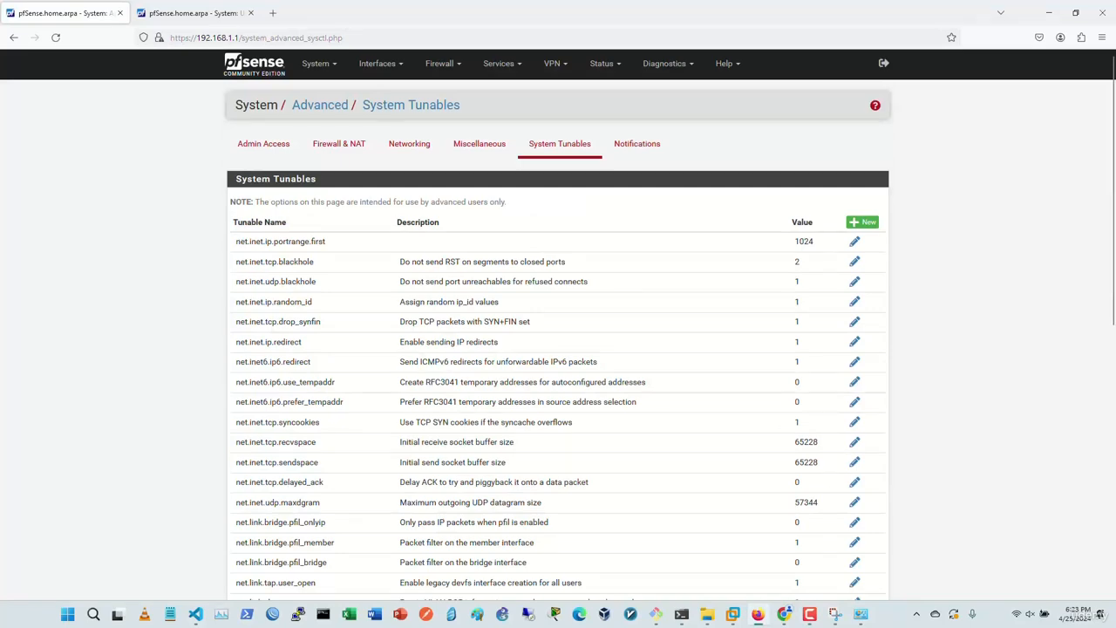
{"action": "scroll", "coordinate": [558, 349], "scroll_direction": "down", "scroll_amount": 5}
{"action": "scroll", "coordinate": [559, 349], "scroll_direction": "up", "scroll_amount": 5}
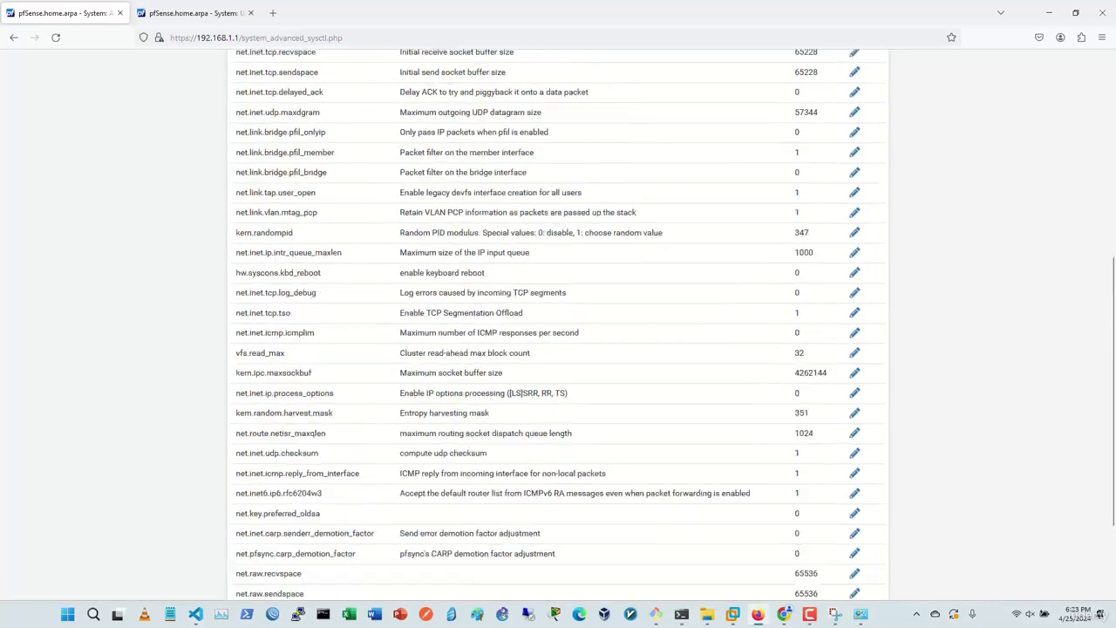
{"action": "left_click", "coordinate": [637, 143]}
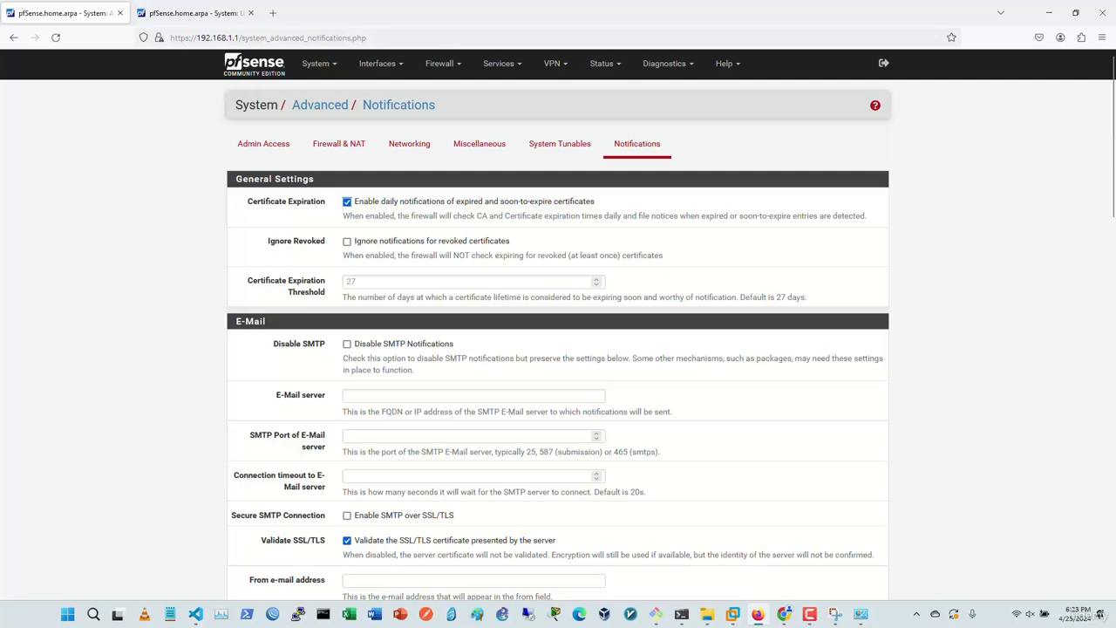
Step: Scroll through the advanced Notifications settings, leaving every option unchanged
{"action": "scroll", "coordinate": [558, 349], "scroll_direction": "down", "scroll_amount": 3}
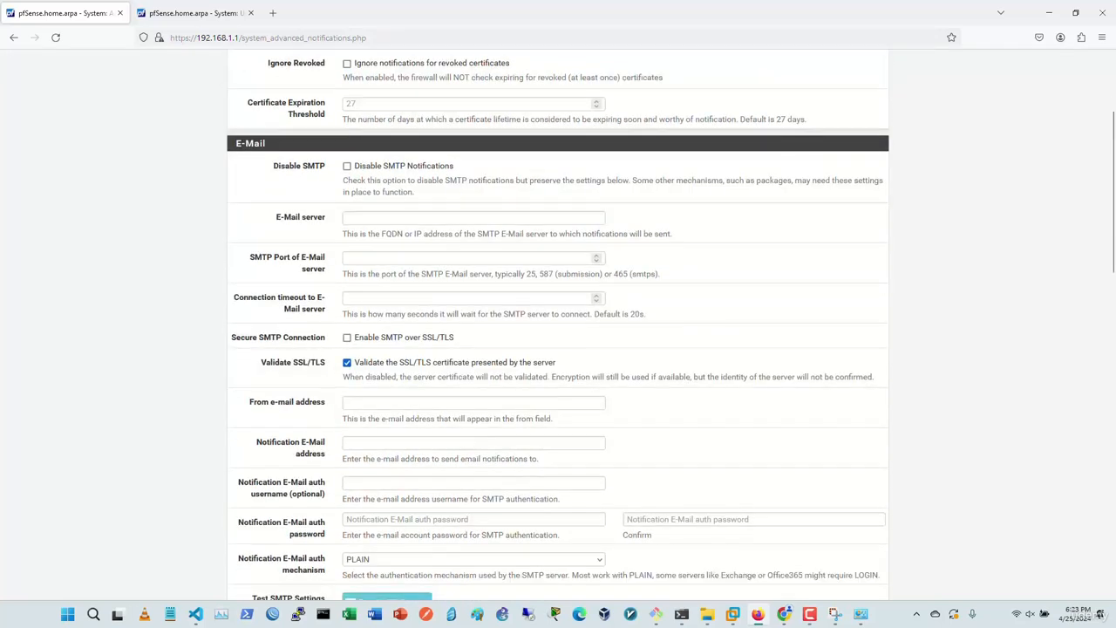
{"action": "scroll", "coordinate": [558, 325], "scroll_direction": "down", "scroll_amount": 1}
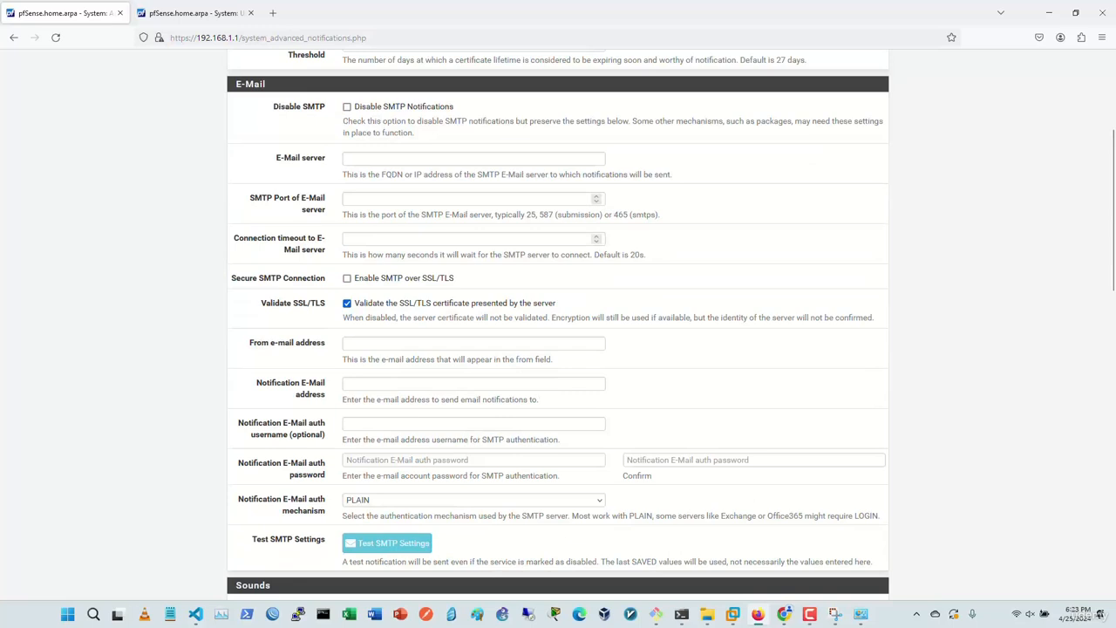
{"action": "scroll", "coordinate": [558, 326], "scroll_direction": "down", "scroll_amount": 1}
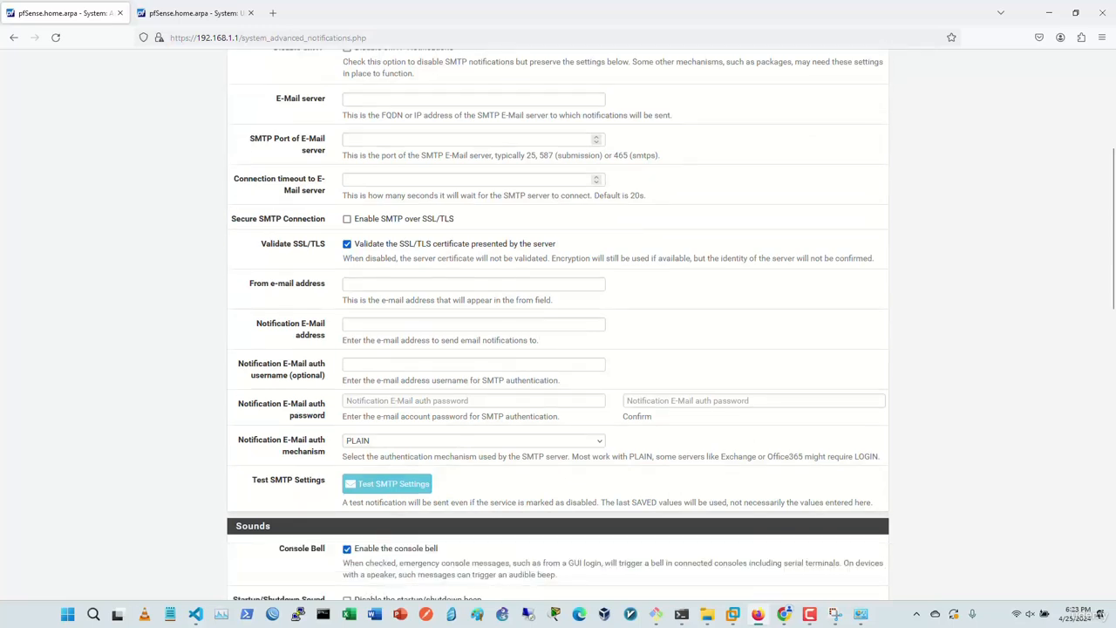
{"action": "scroll", "coordinate": [558, 326], "scroll_direction": "down", "scroll_amount": 2}
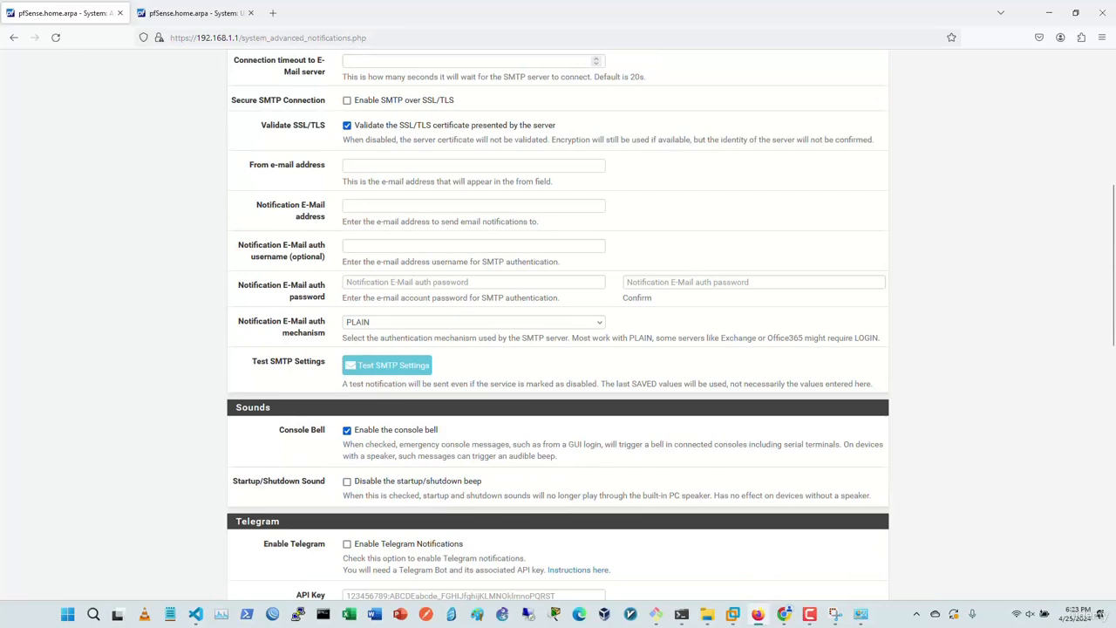
{"action": "scroll", "coordinate": [558, 325], "scroll_direction": "down", "scroll_amount": 3}
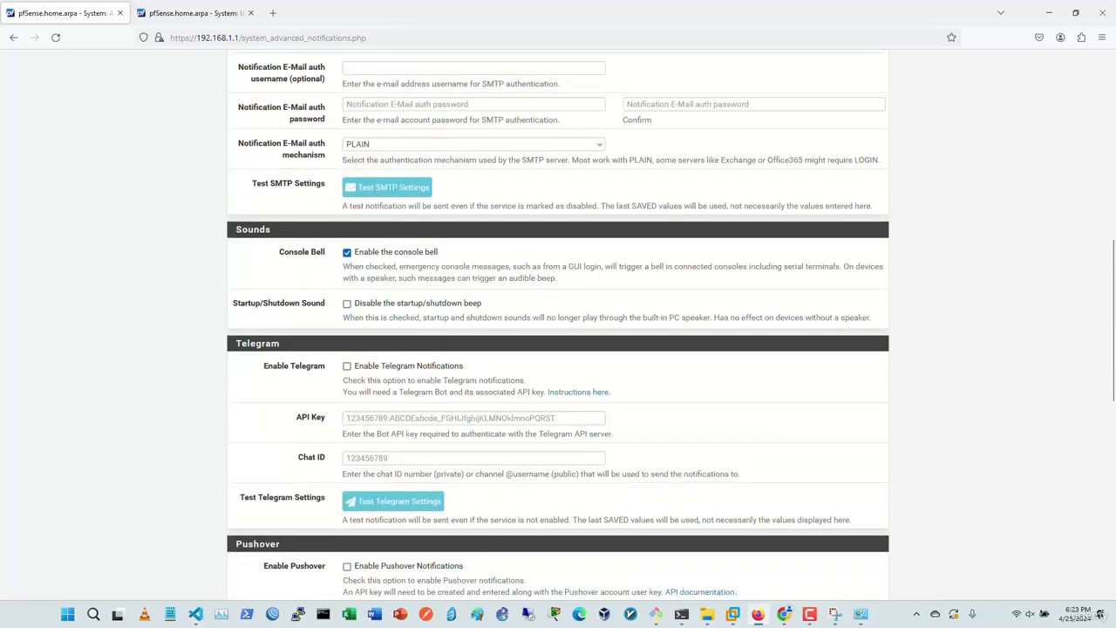
{"action": "scroll", "coordinate": [558, 325], "scroll_direction": "up", "scroll_amount": 3}
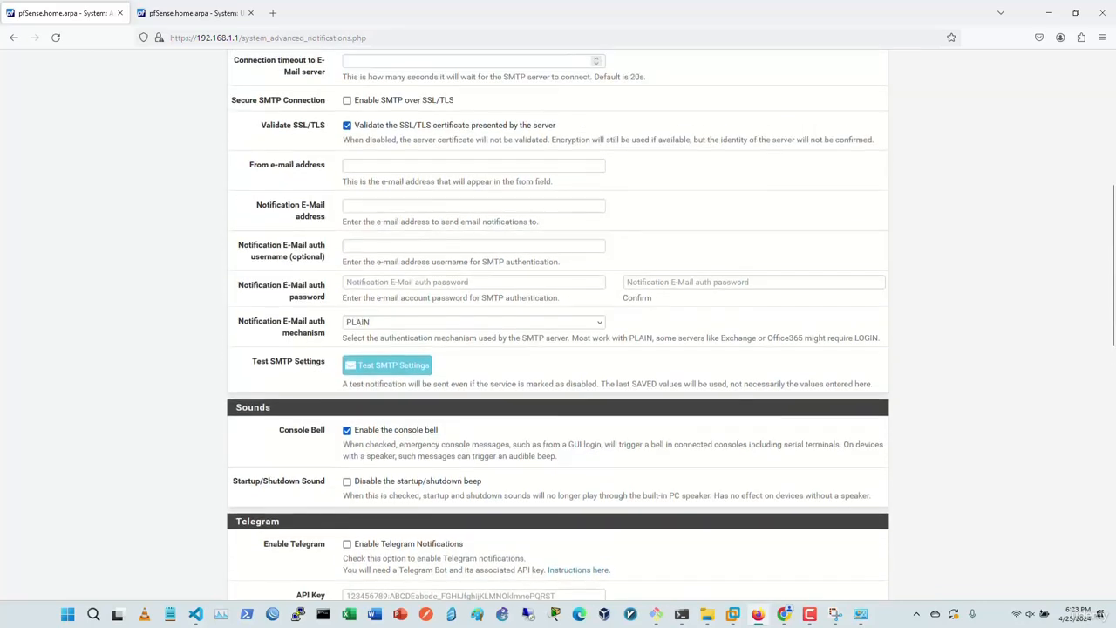
{"action": "scroll", "coordinate": [558, 325], "scroll_direction": "down", "scroll_amount": 4}
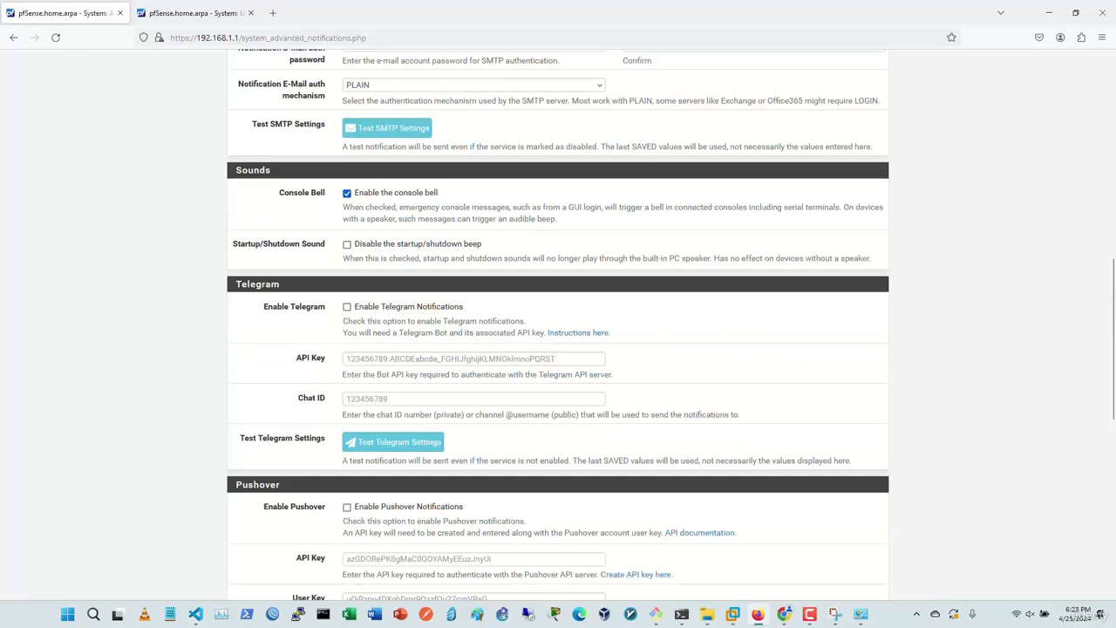
{"action": "scroll", "coordinate": [558, 325], "scroll_direction": "down", "scroll_amount": 2}
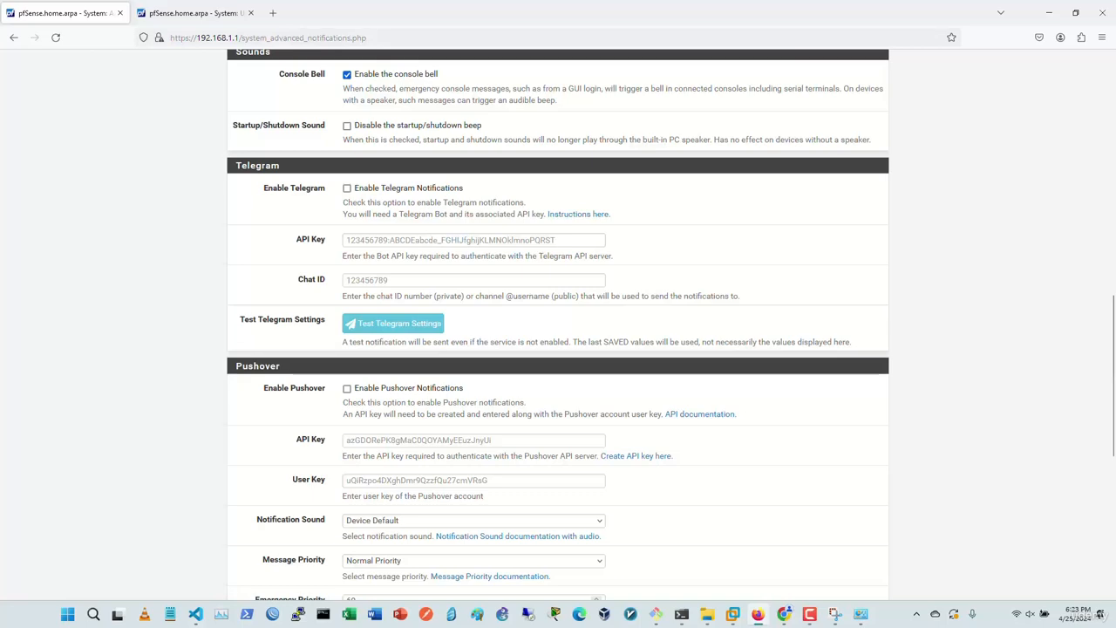
{"action": "scroll", "coordinate": [559, 323], "scroll_direction": "down", "scroll_amount": 5}
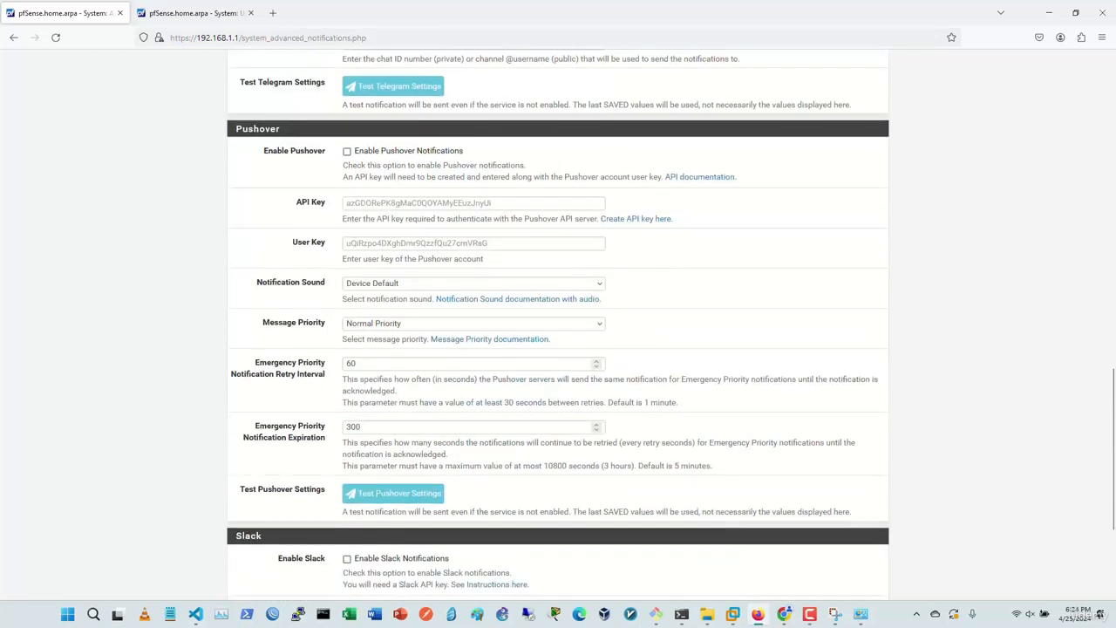
{"action": "scroll", "coordinate": [558, 323], "scroll_direction": "down", "scroll_amount": 4}
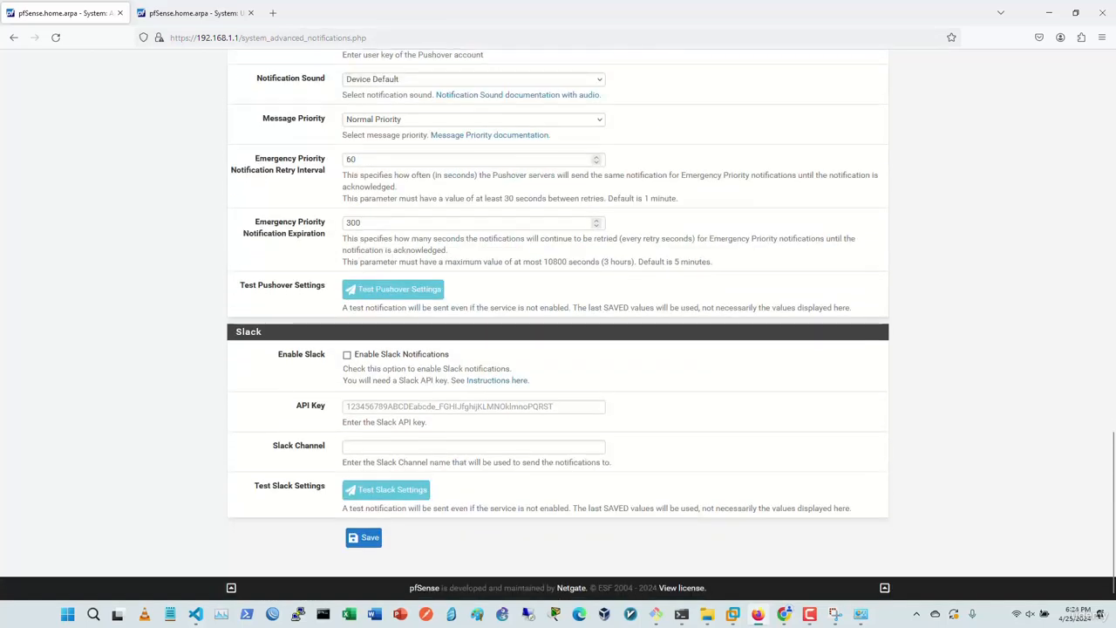
{"action": "scroll", "coordinate": [559, 323], "scroll_direction": "up", "scroll_amount": 18}
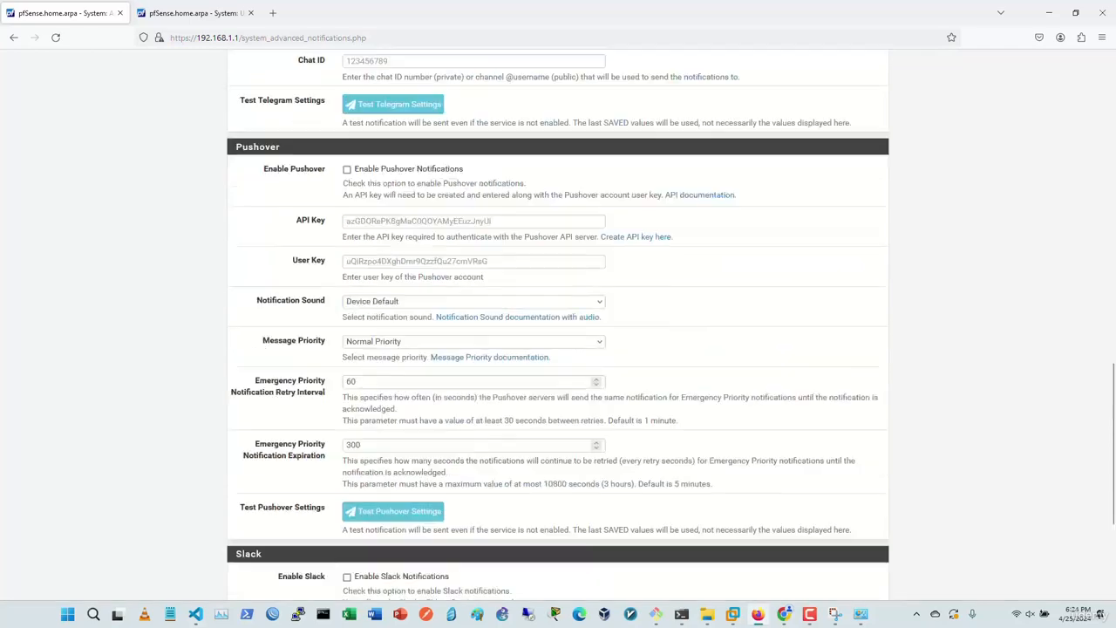
{"action": "scroll", "coordinate": [559, 322], "scroll_direction": "up", "scroll_amount": 5}
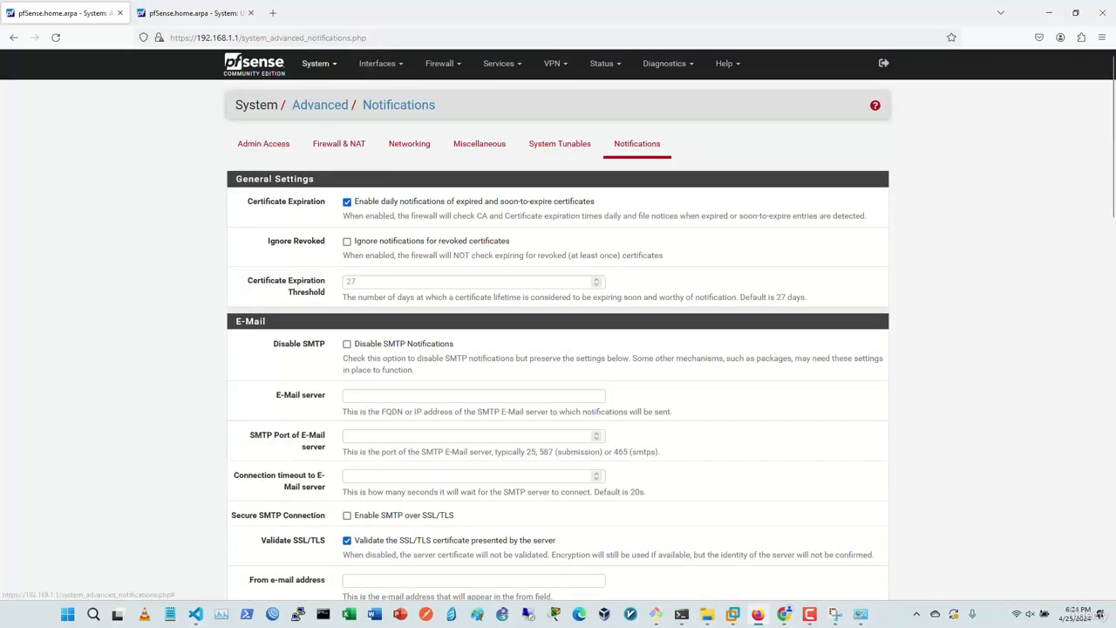
Step: Go back to the Status / Dashboard showing 2.7.2-RELEASE with WAN and LAN up
{"action": "left_click", "coordinate": [318, 62]}
{"action": "left_click", "coordinate": [254, 64]}
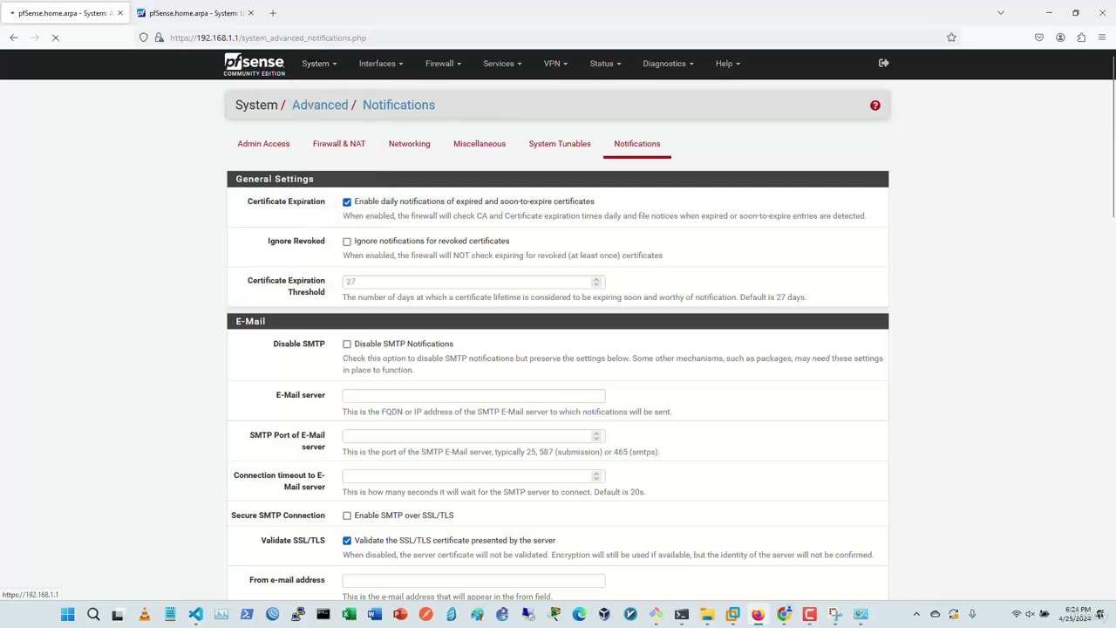
{"action": "scroll", "coordinate": [558, 322], "scroll_direction": "down", "scroll_amount": 4}
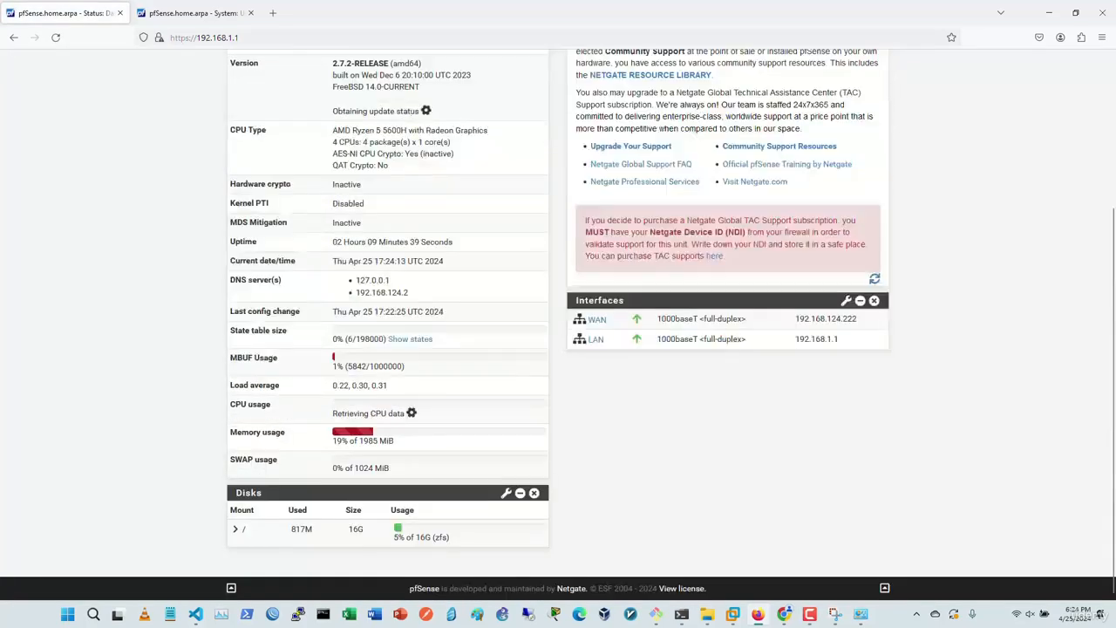
{"action": "scroll", "coordinate": [558, 322], "scroll_direction": "up", "scroll_amount": 4}
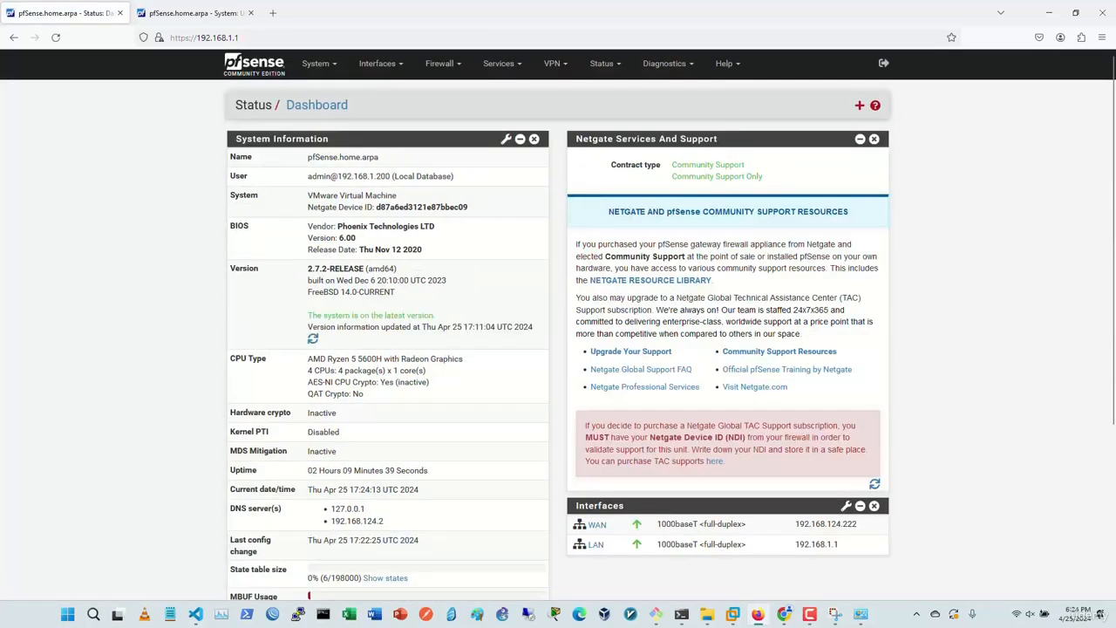